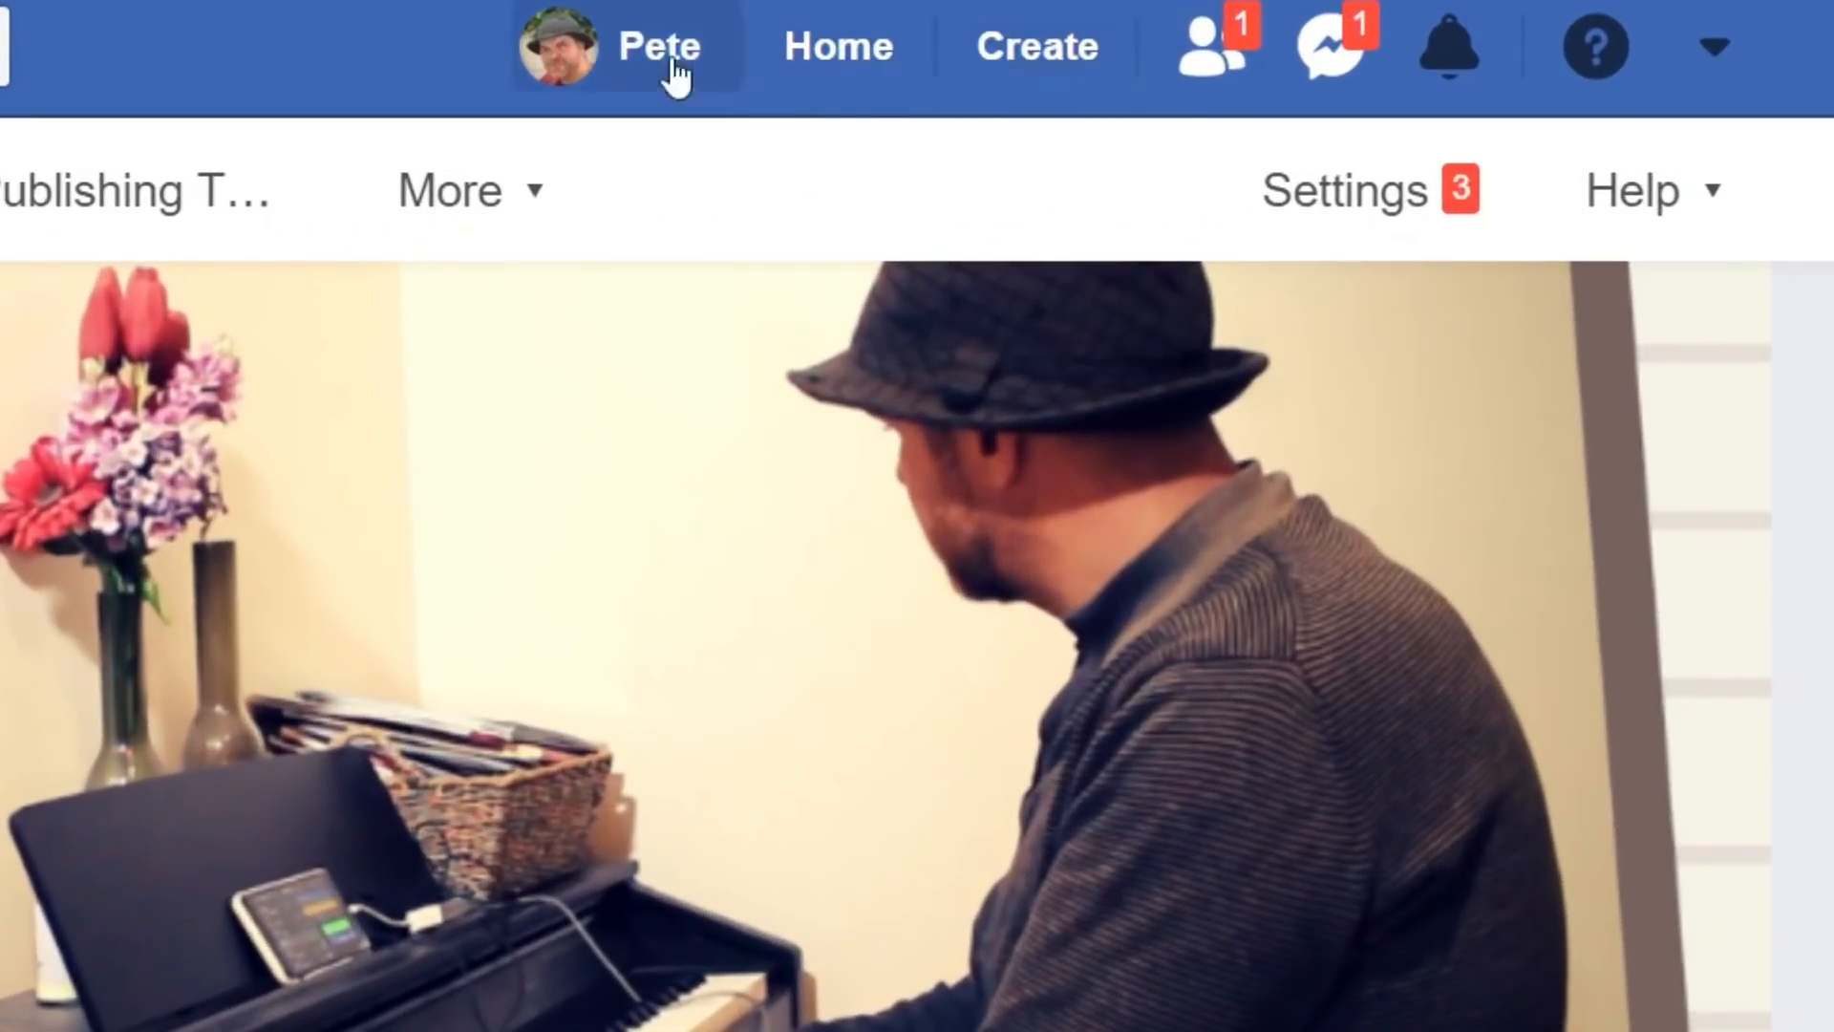
Step: Start creating a Business or brand Page and name it Studio Live Today
{"action": "left_click", "coordinate": [1039, 67]}
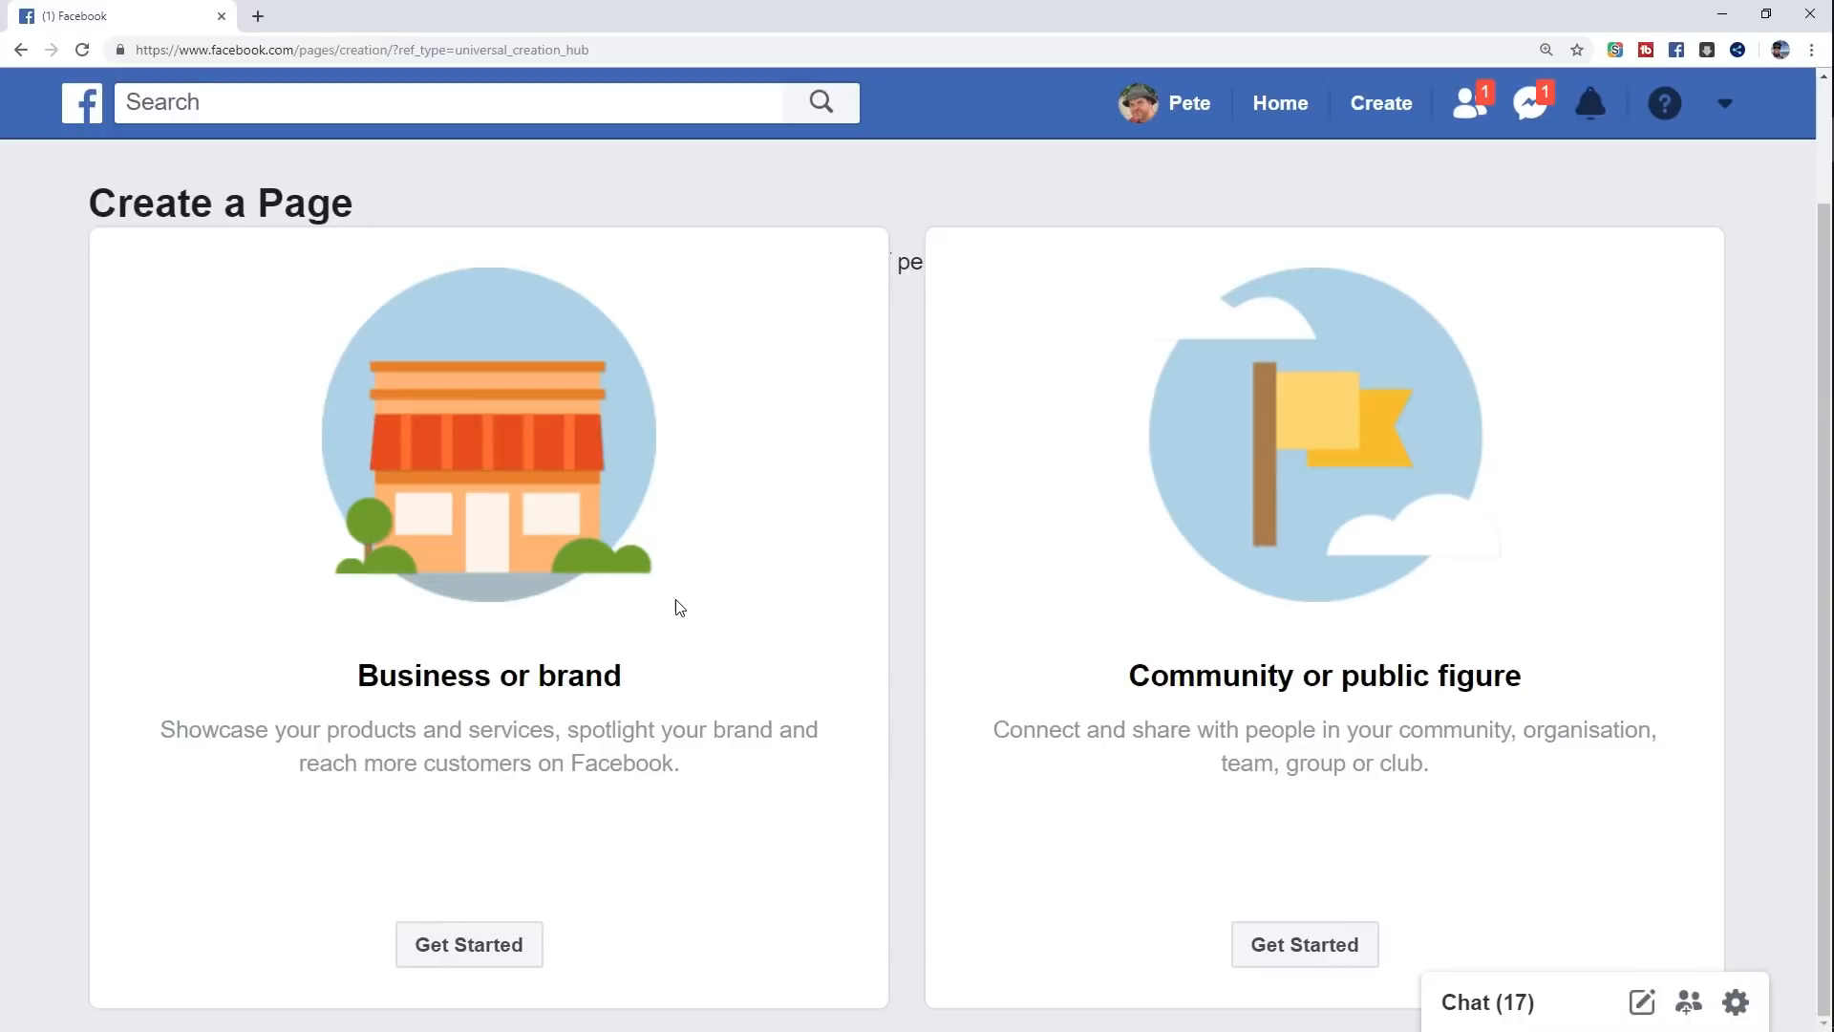
{"action": "left_click", "coordinate": [491, 945]}
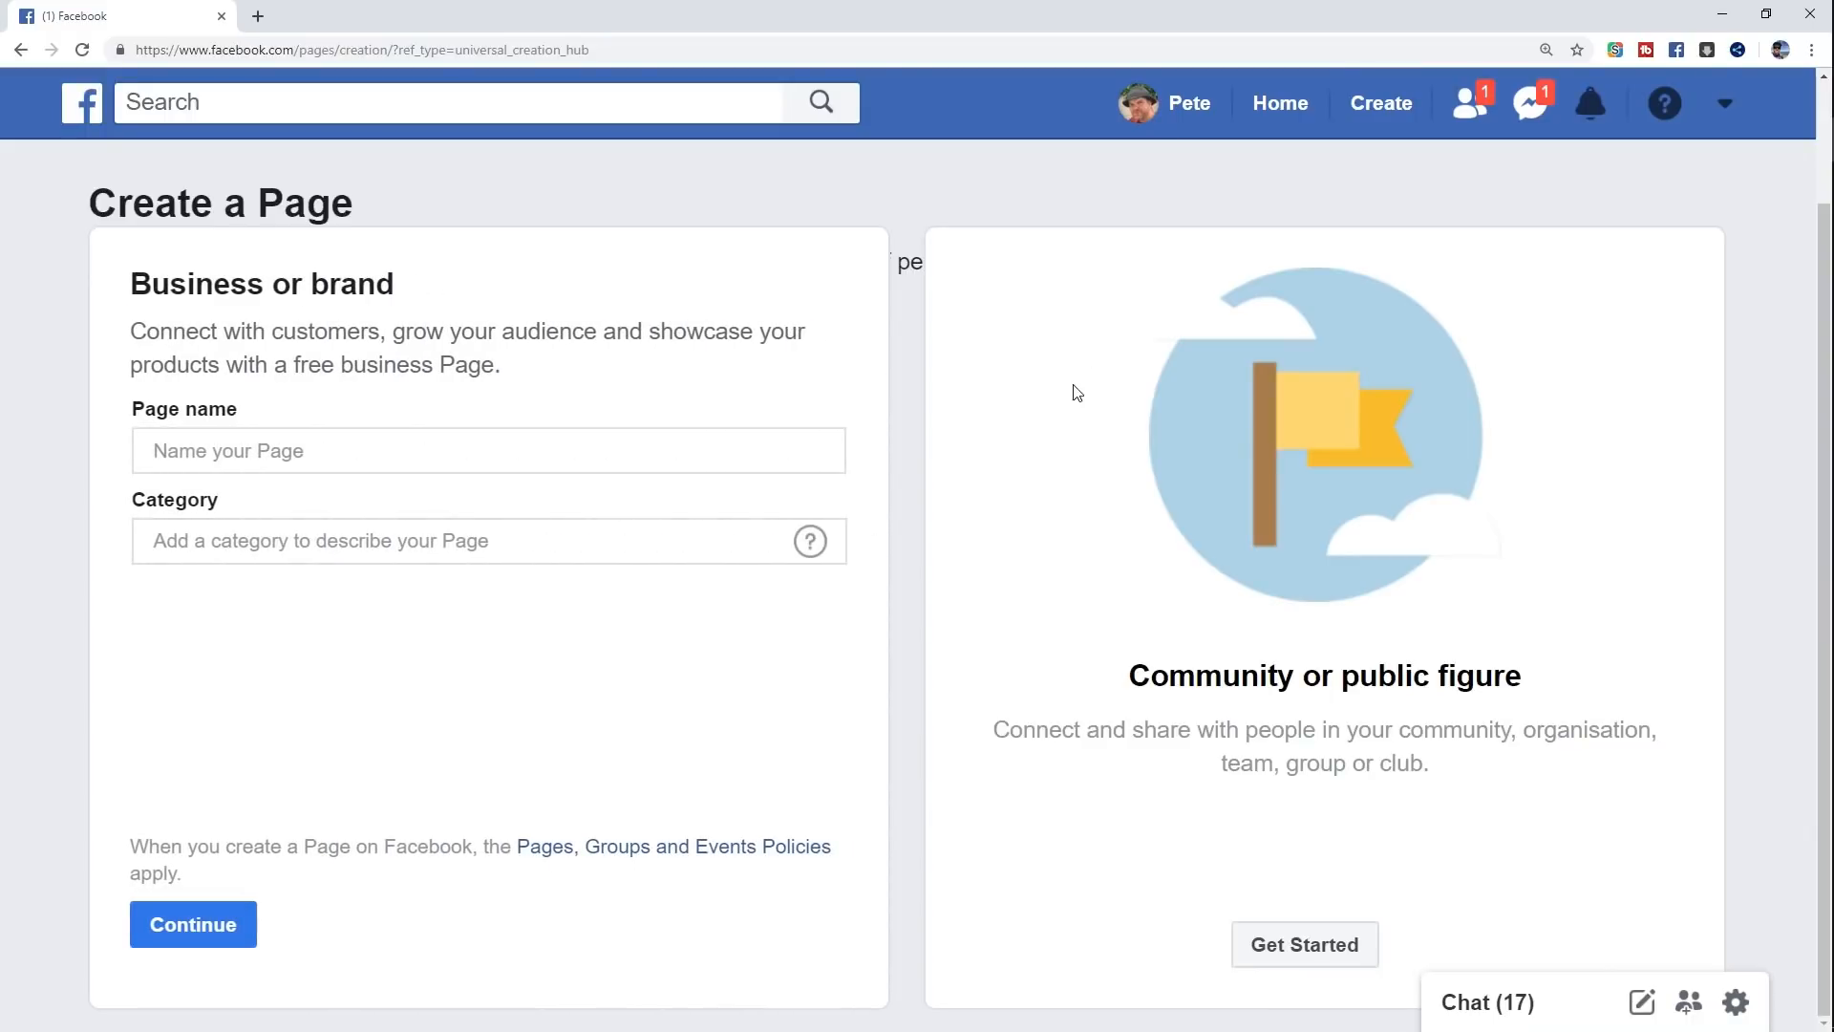
{"action": "left_click", "coordinate": [449, 459]}
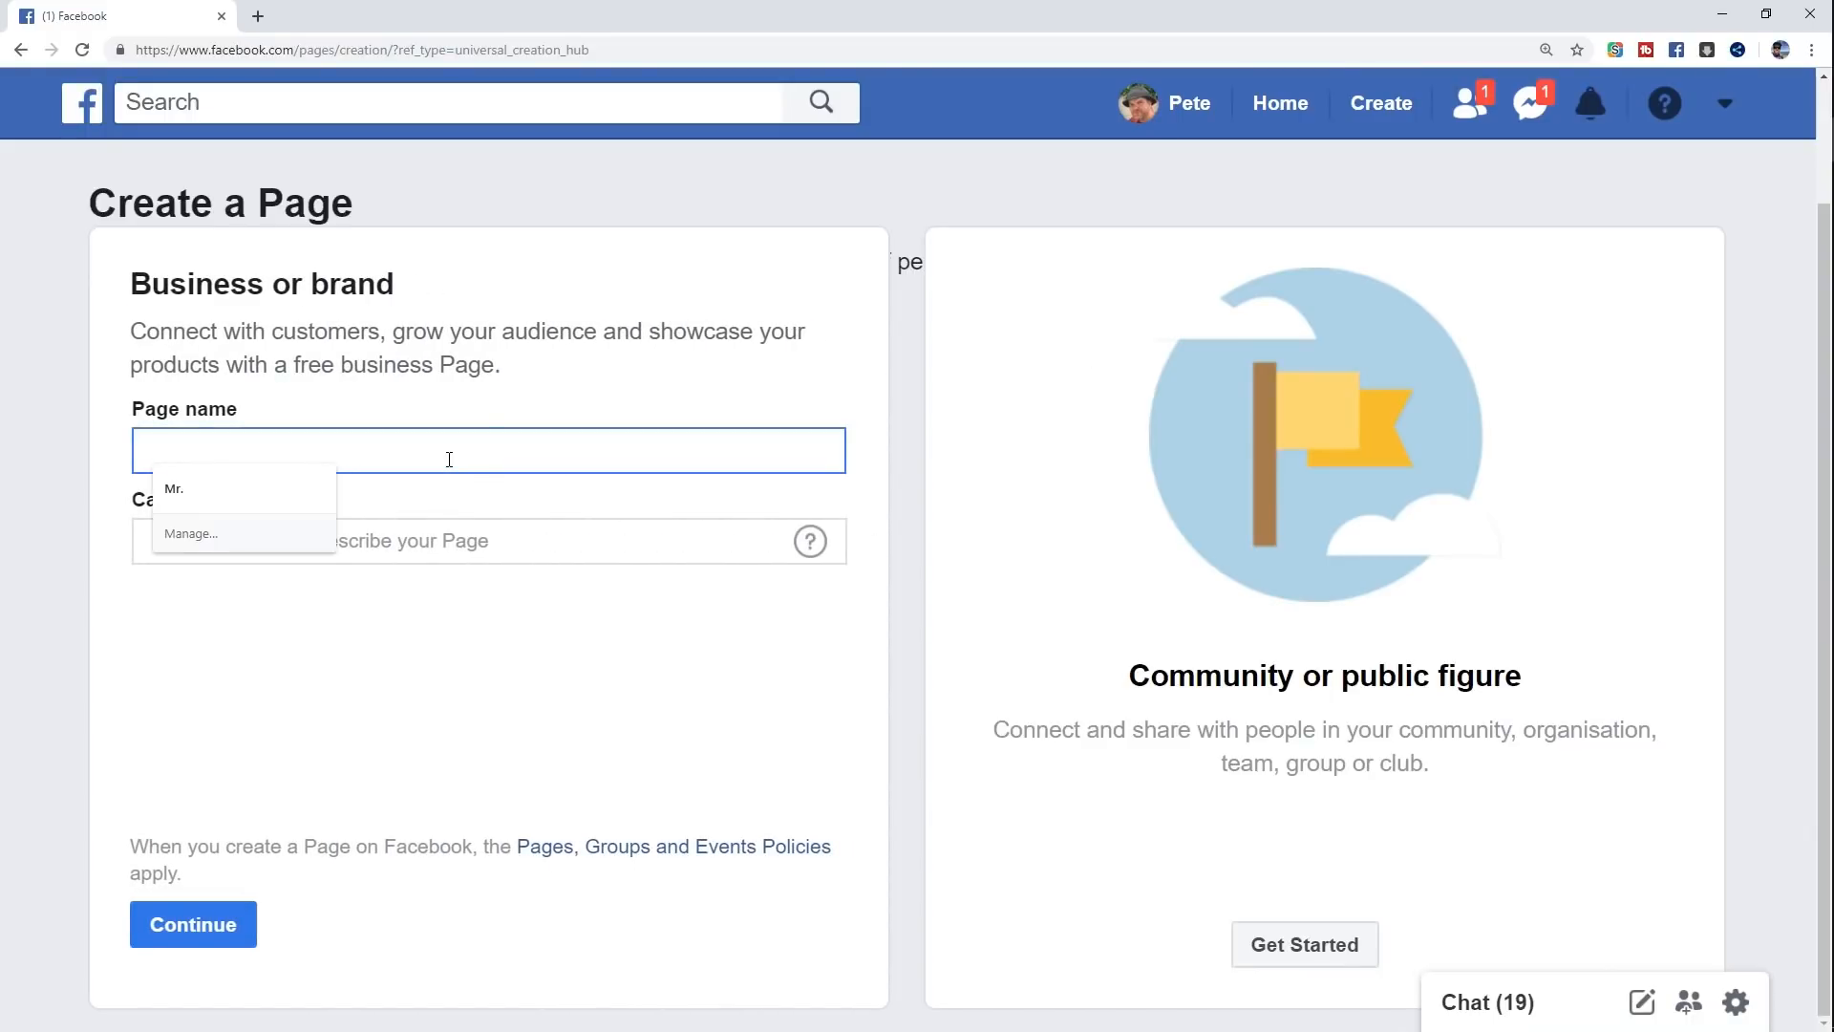
{"action": "type", "text": "Stu"}
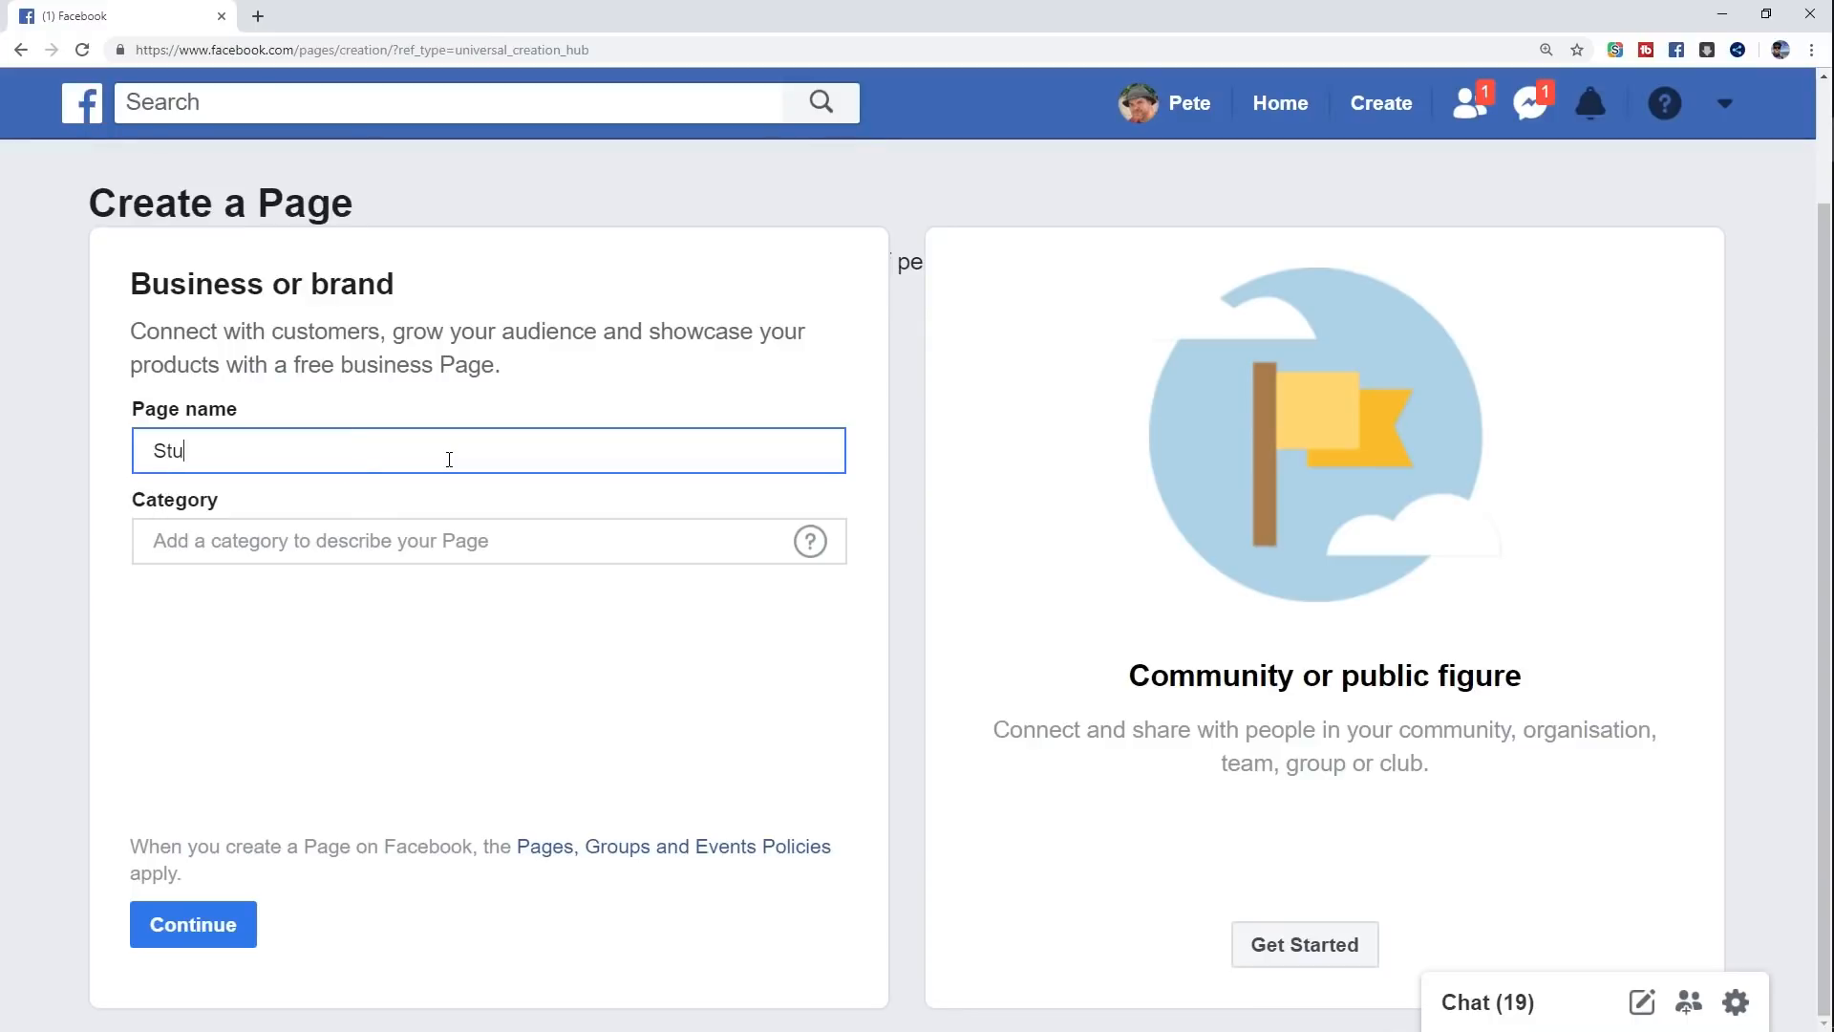
{"action": "type", "text": "dio Live Today"}
{"action": "left_click", "coordinate": [404, 549]}
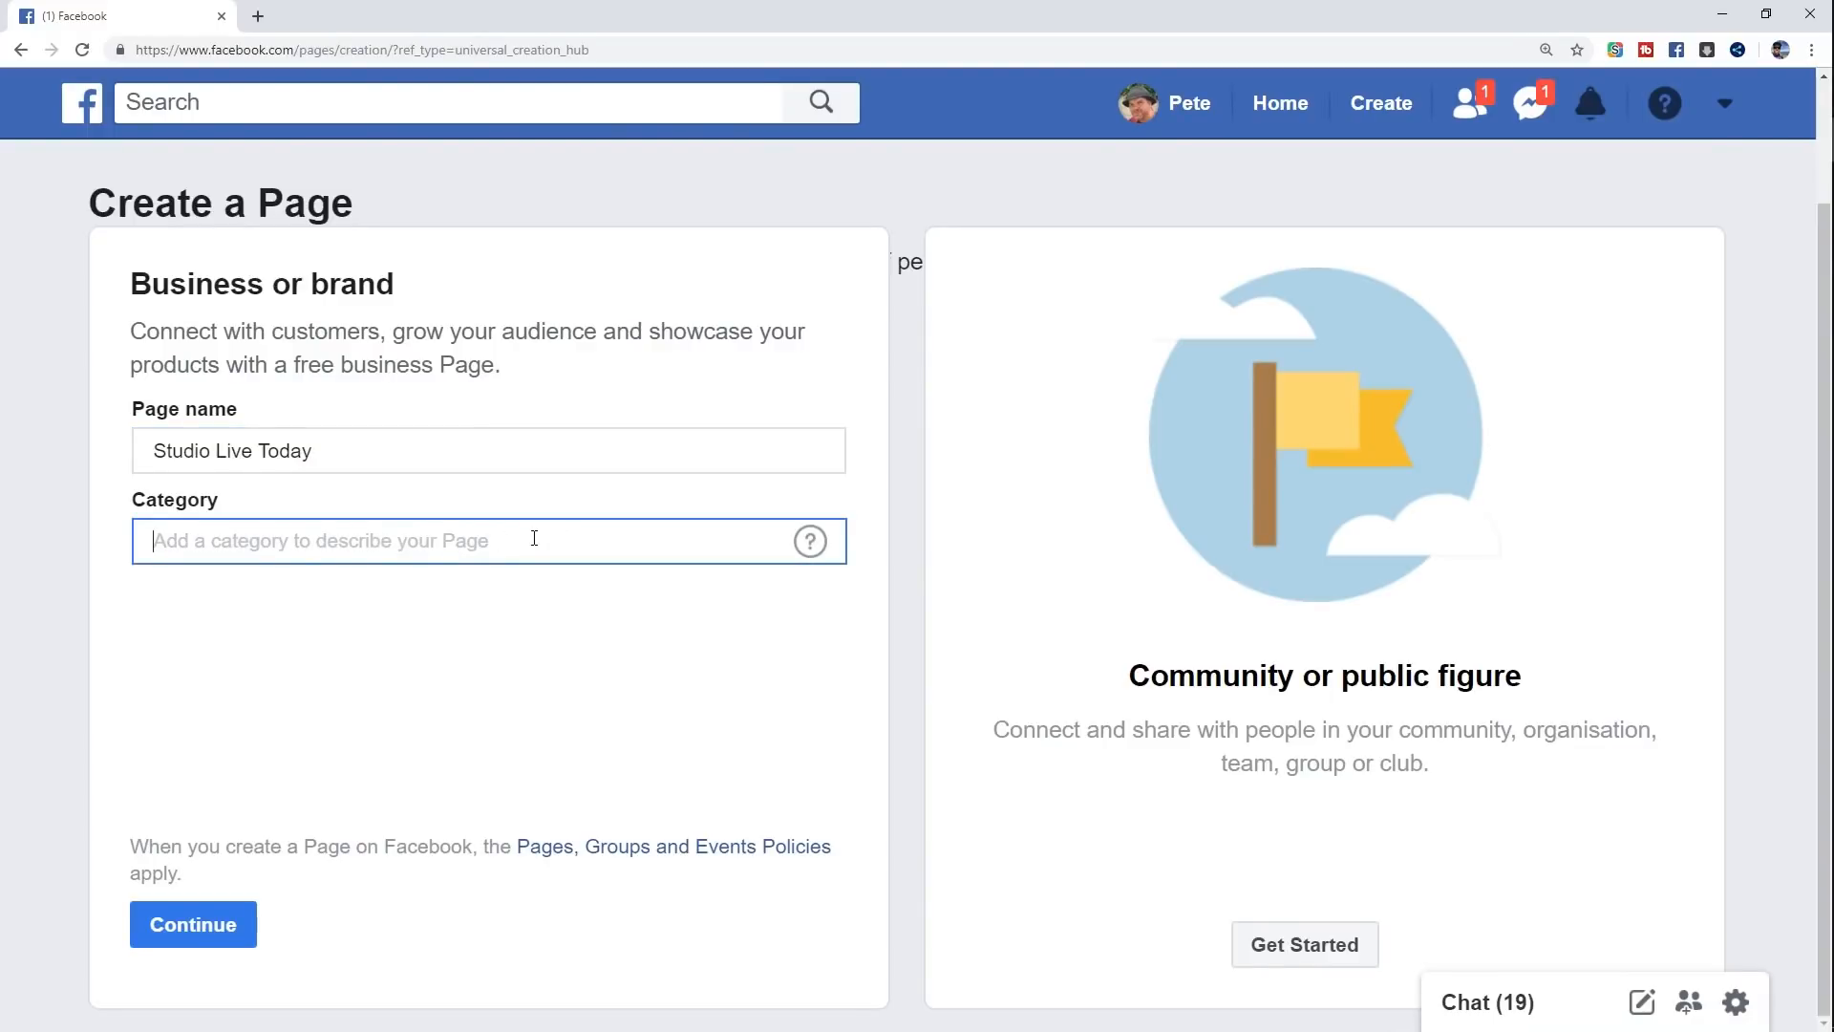
{"action": "type", "text": "Music"}
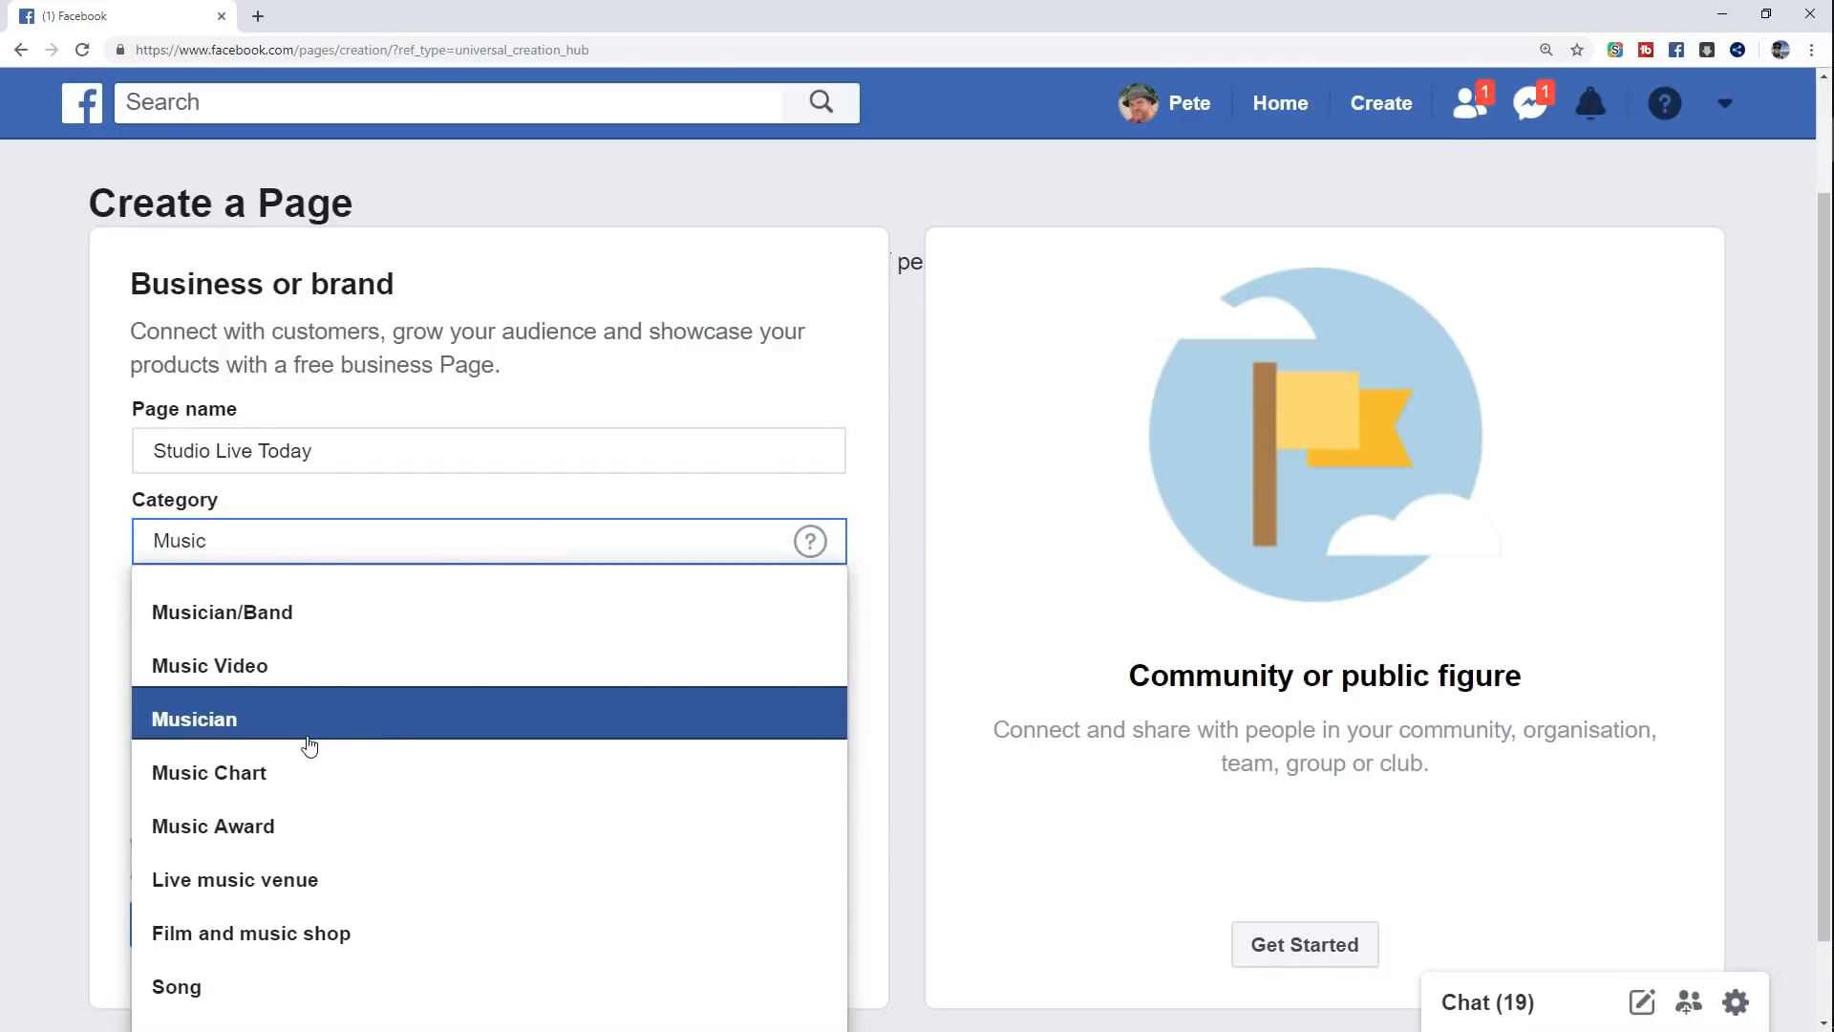
{"action": "scroll", "coordinate": [344, 754], "scroll_direction": "down", "scroll_amount": 1}
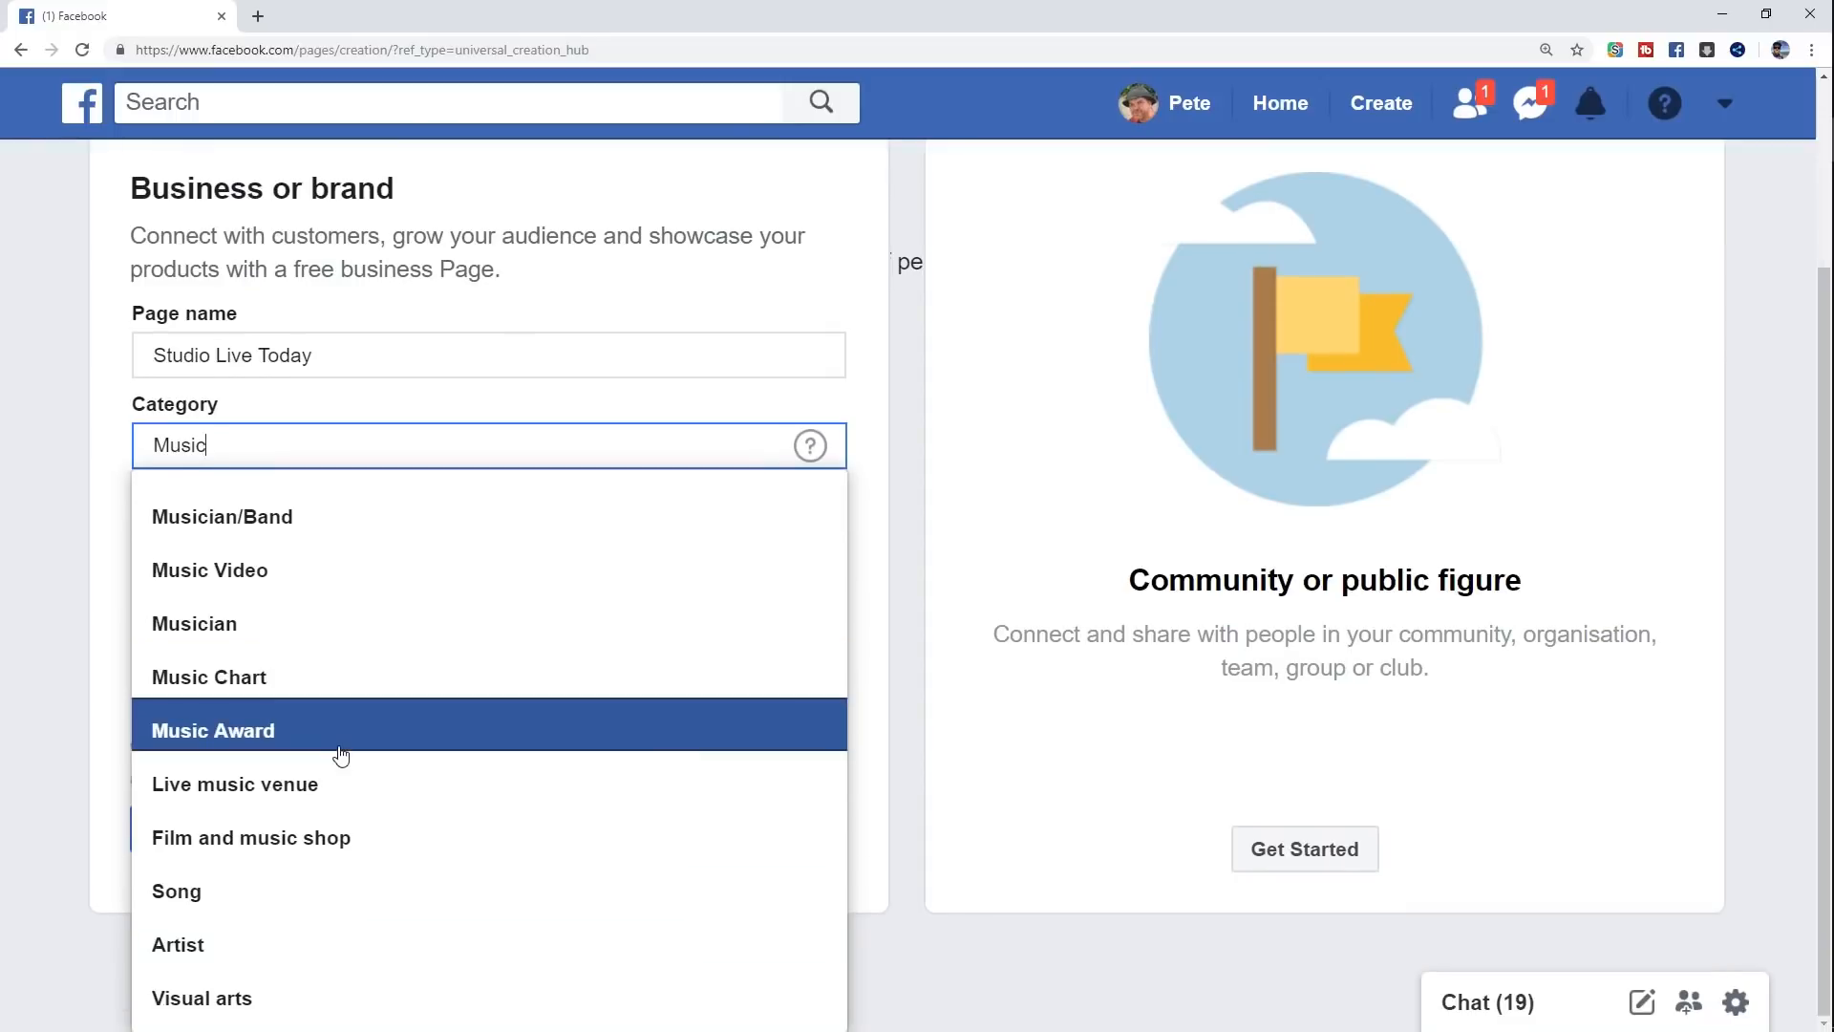
{"action": "scroll", "coordinate": [386, 685], "scroll_direction": "up", "scroll_amount": 2}
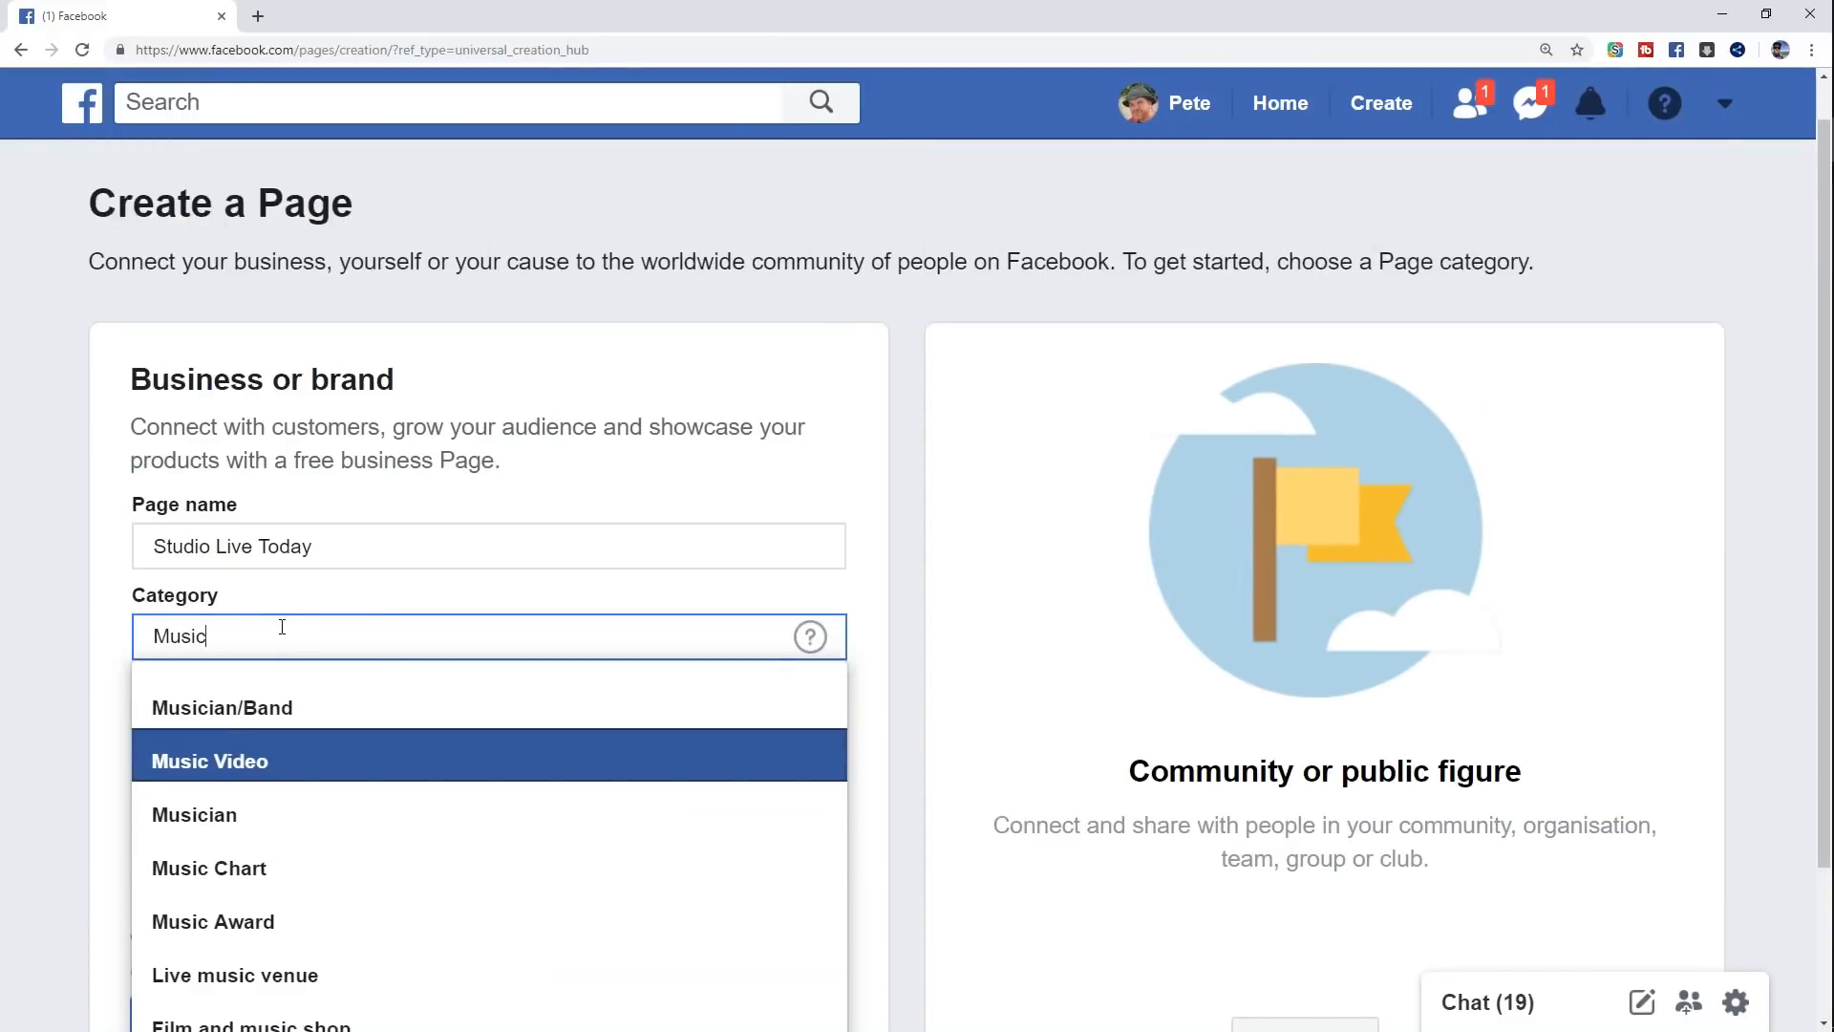
Step: Set the Page category to Video creator and continue to the picture setup
{"action": "left_click_drag", "start_coordinate": [278, 627], "coordinate": [48, 632]}
{"action": "type", "text": "video"}
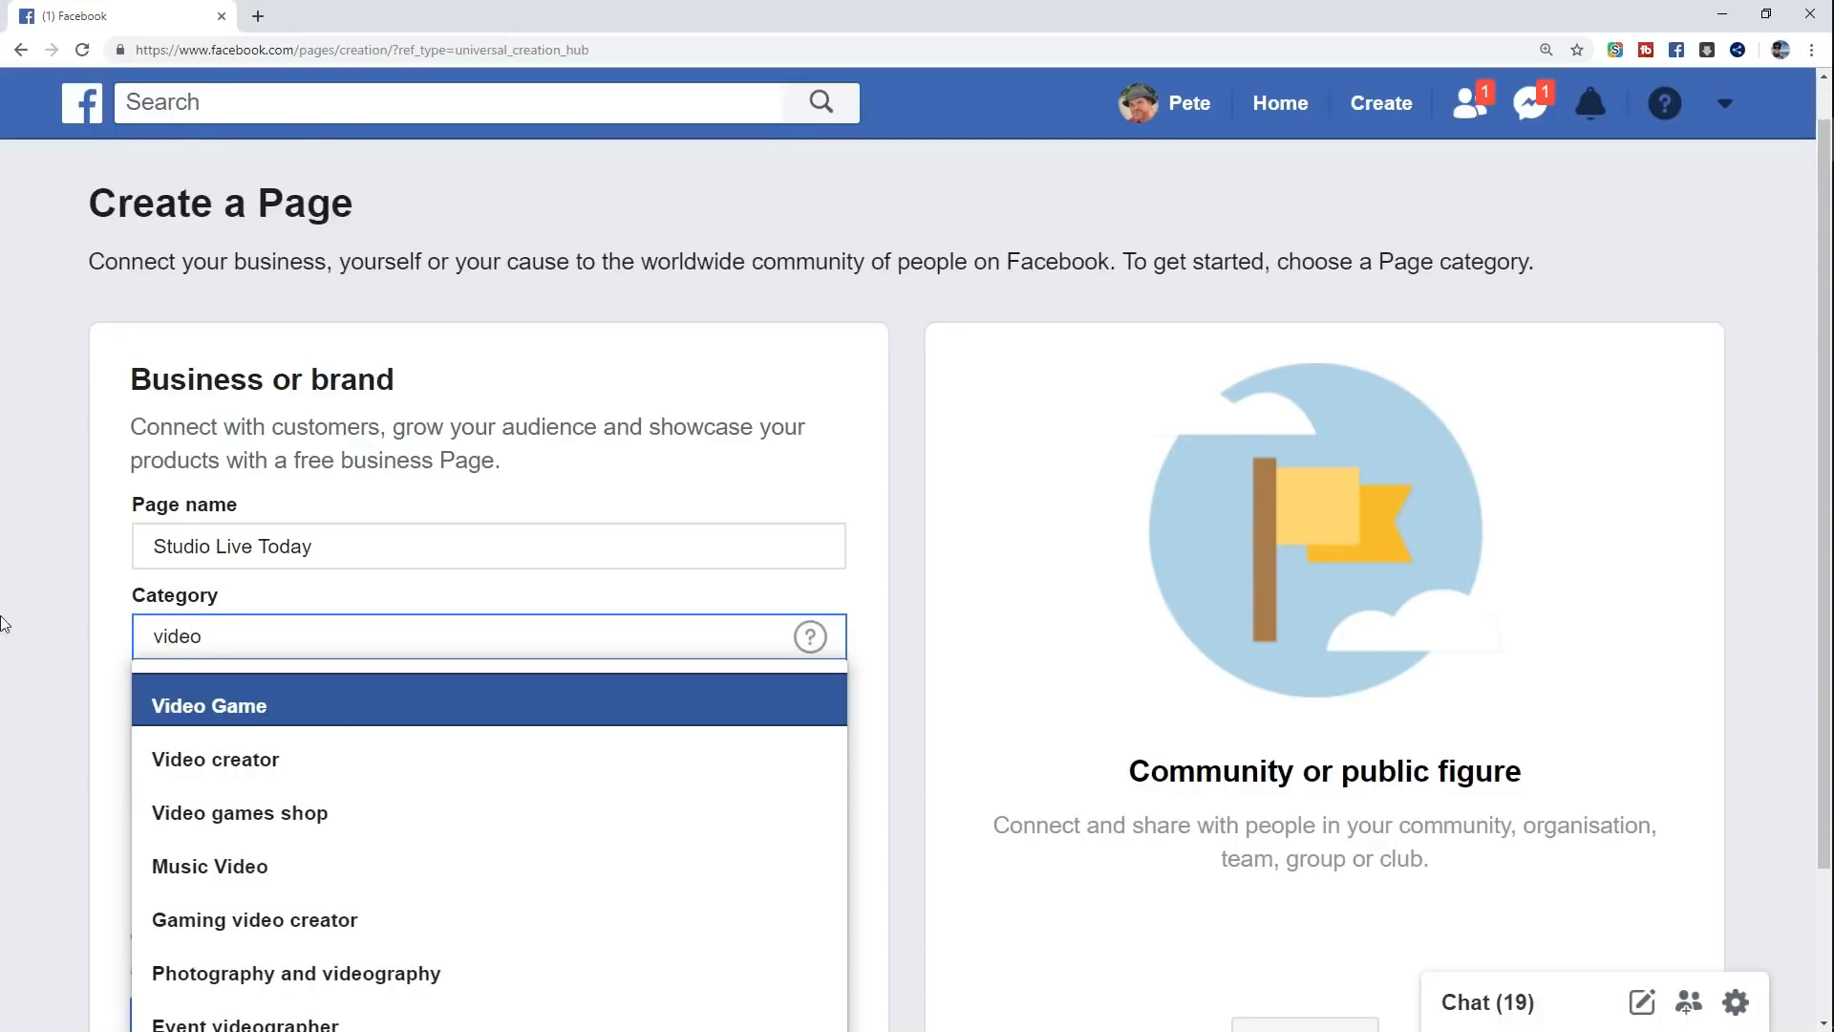
{"action": "left_click", "coordinate": [288, 761]}
{"action": "scroll", "coordinate": [766, 674], "scroll_direction": "down", "scroll_amount": 1}
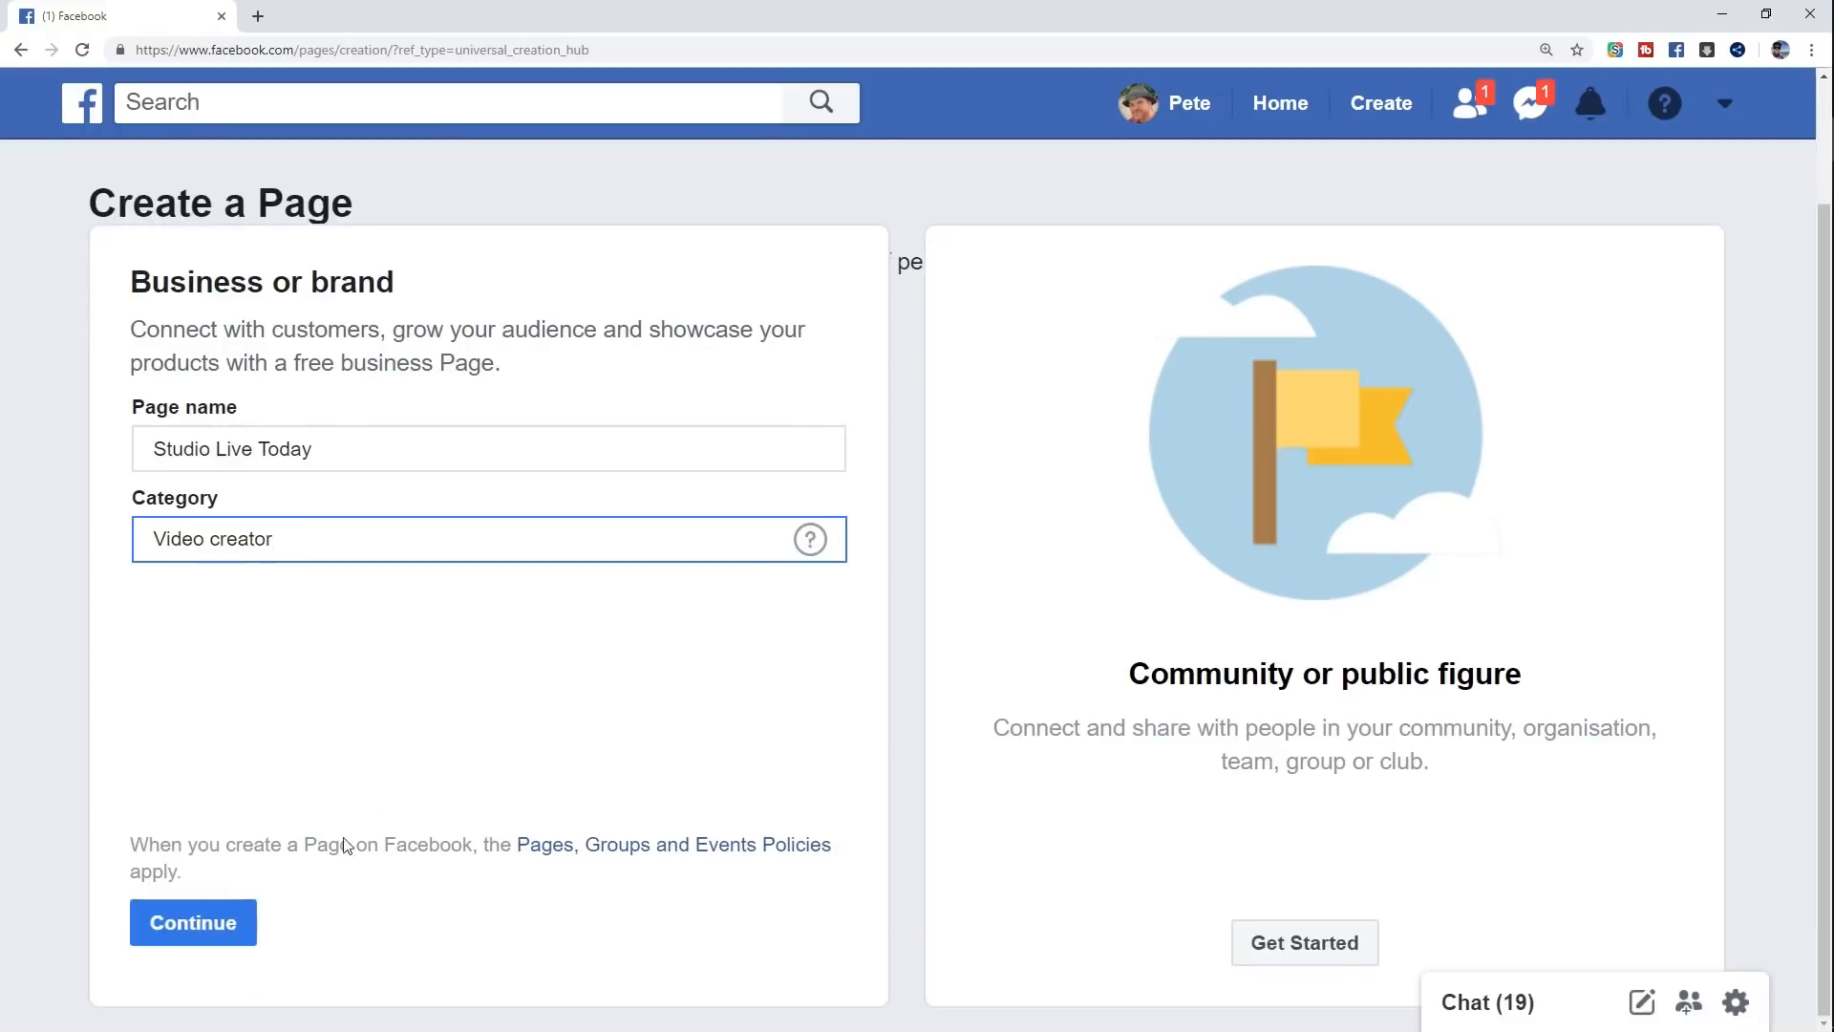
{"action": "left_click", "coordinate": [203, 921]}
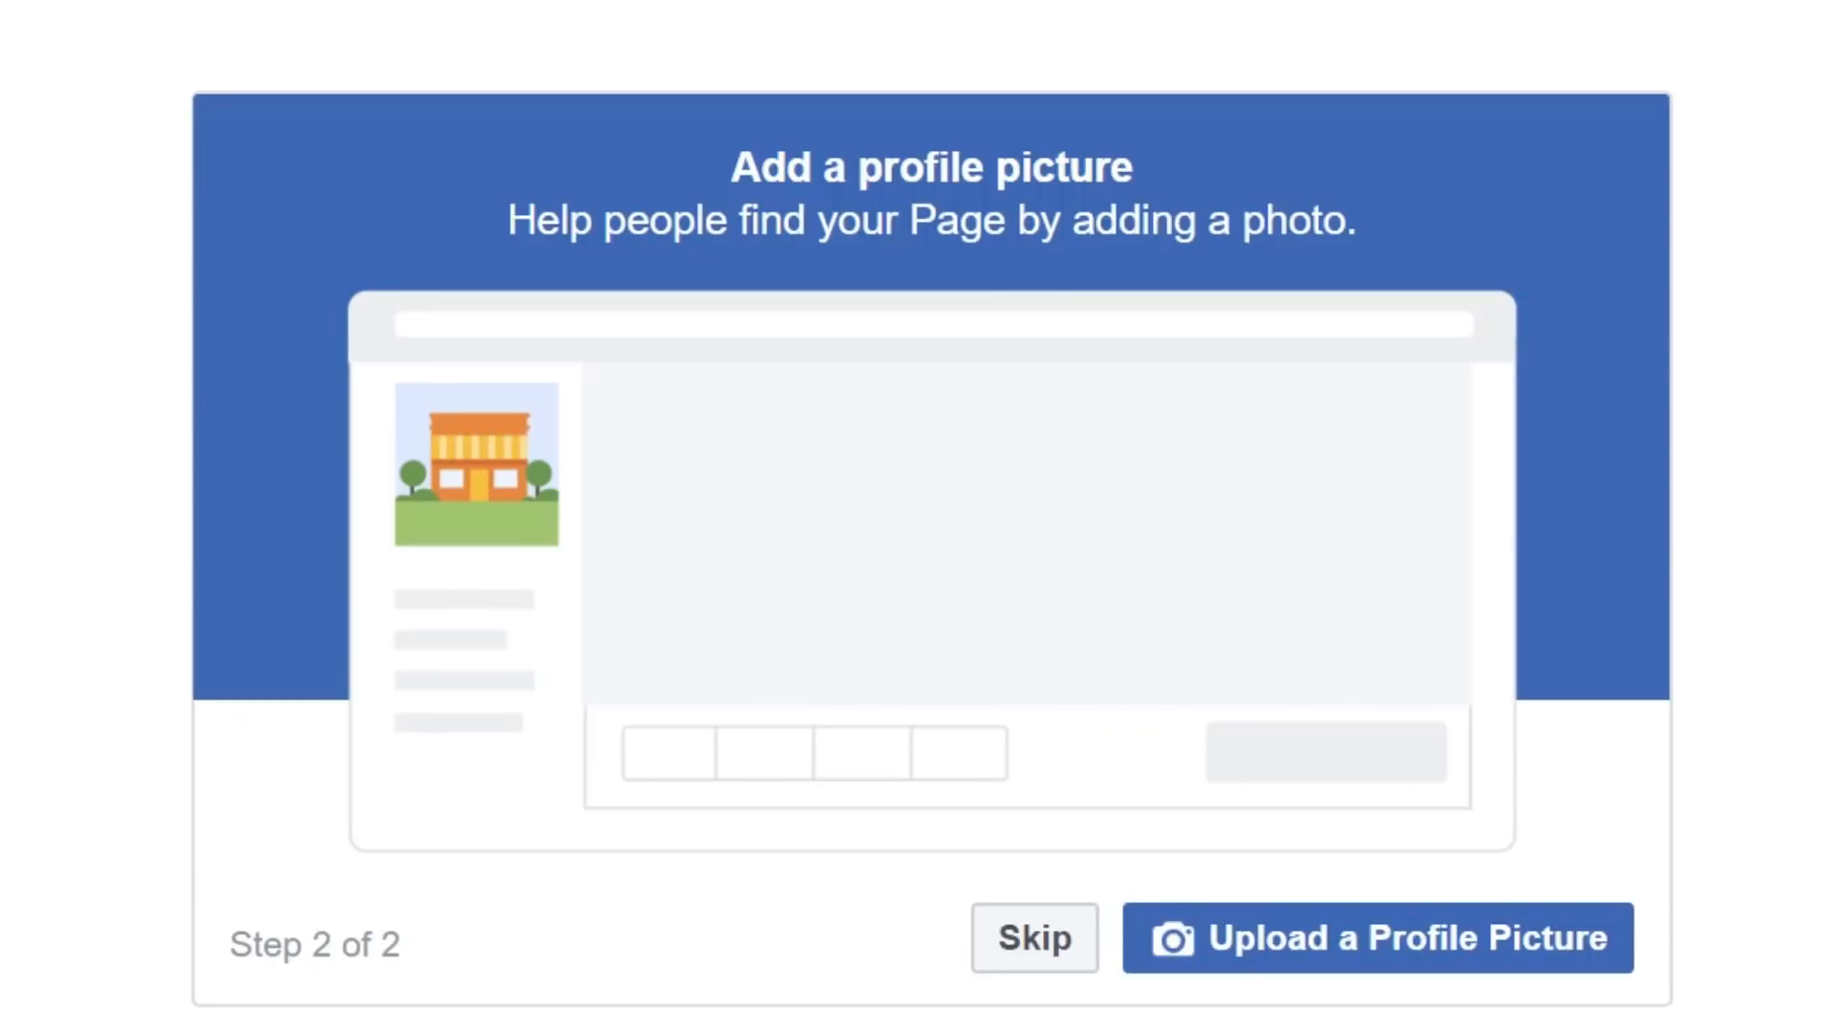
{"action": "left_click", "coordinate": [1342, 966]}
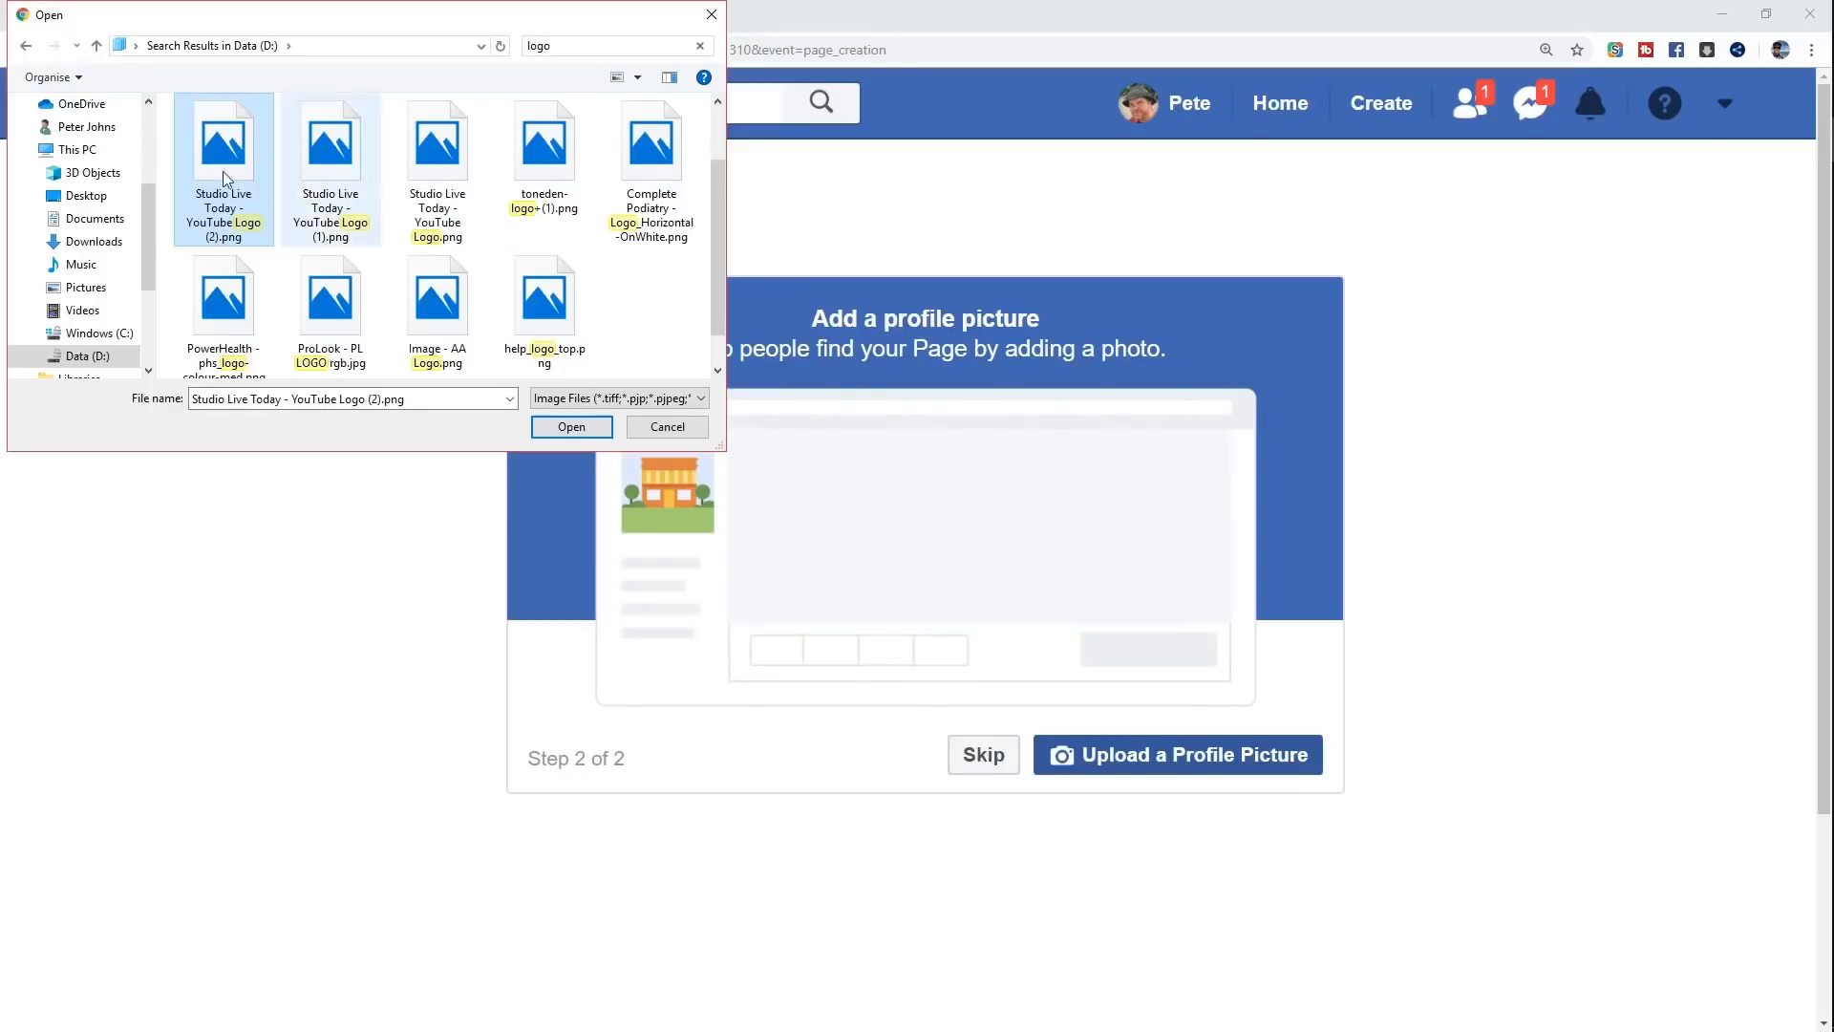
{"action": "left_click", "coordinate": [571, 426]}
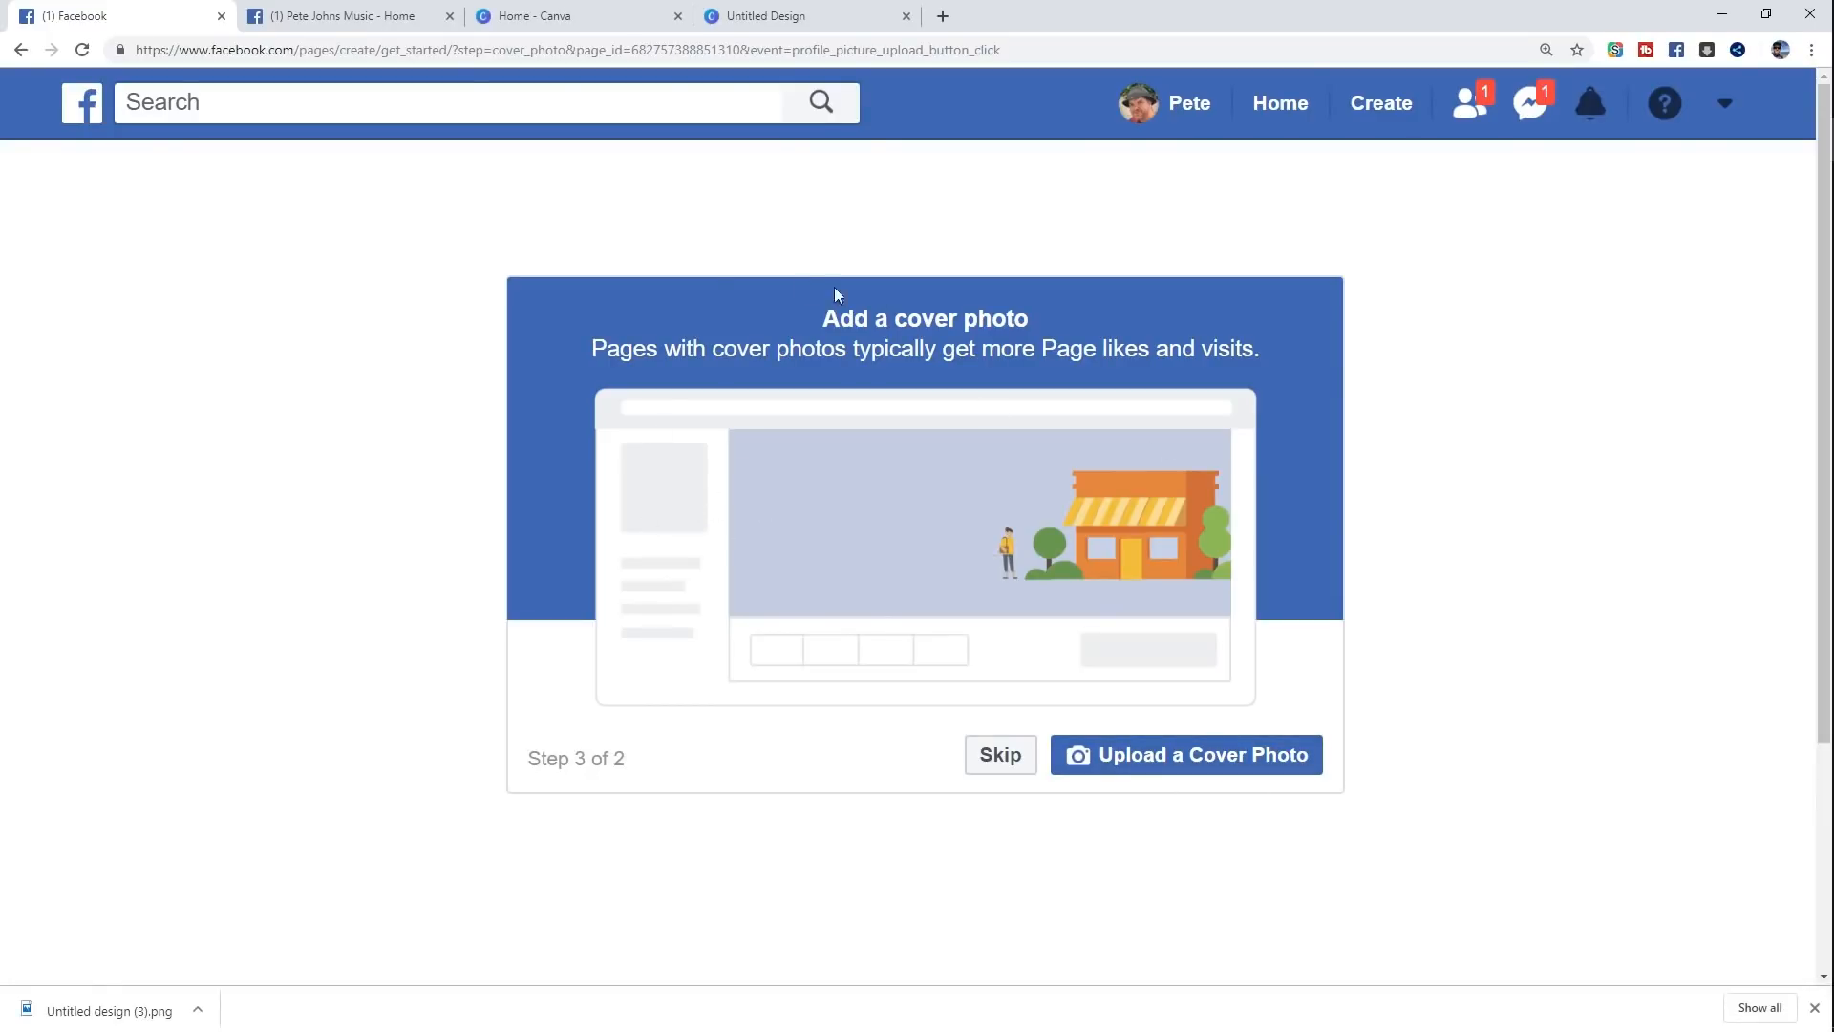
Step: Upload Untitled design (3).png from Downloads as the Page's cover photo and compare it with the original 1600 x 400 px Canva design
{"action": "left_click", "coordinate": [372, 17]}
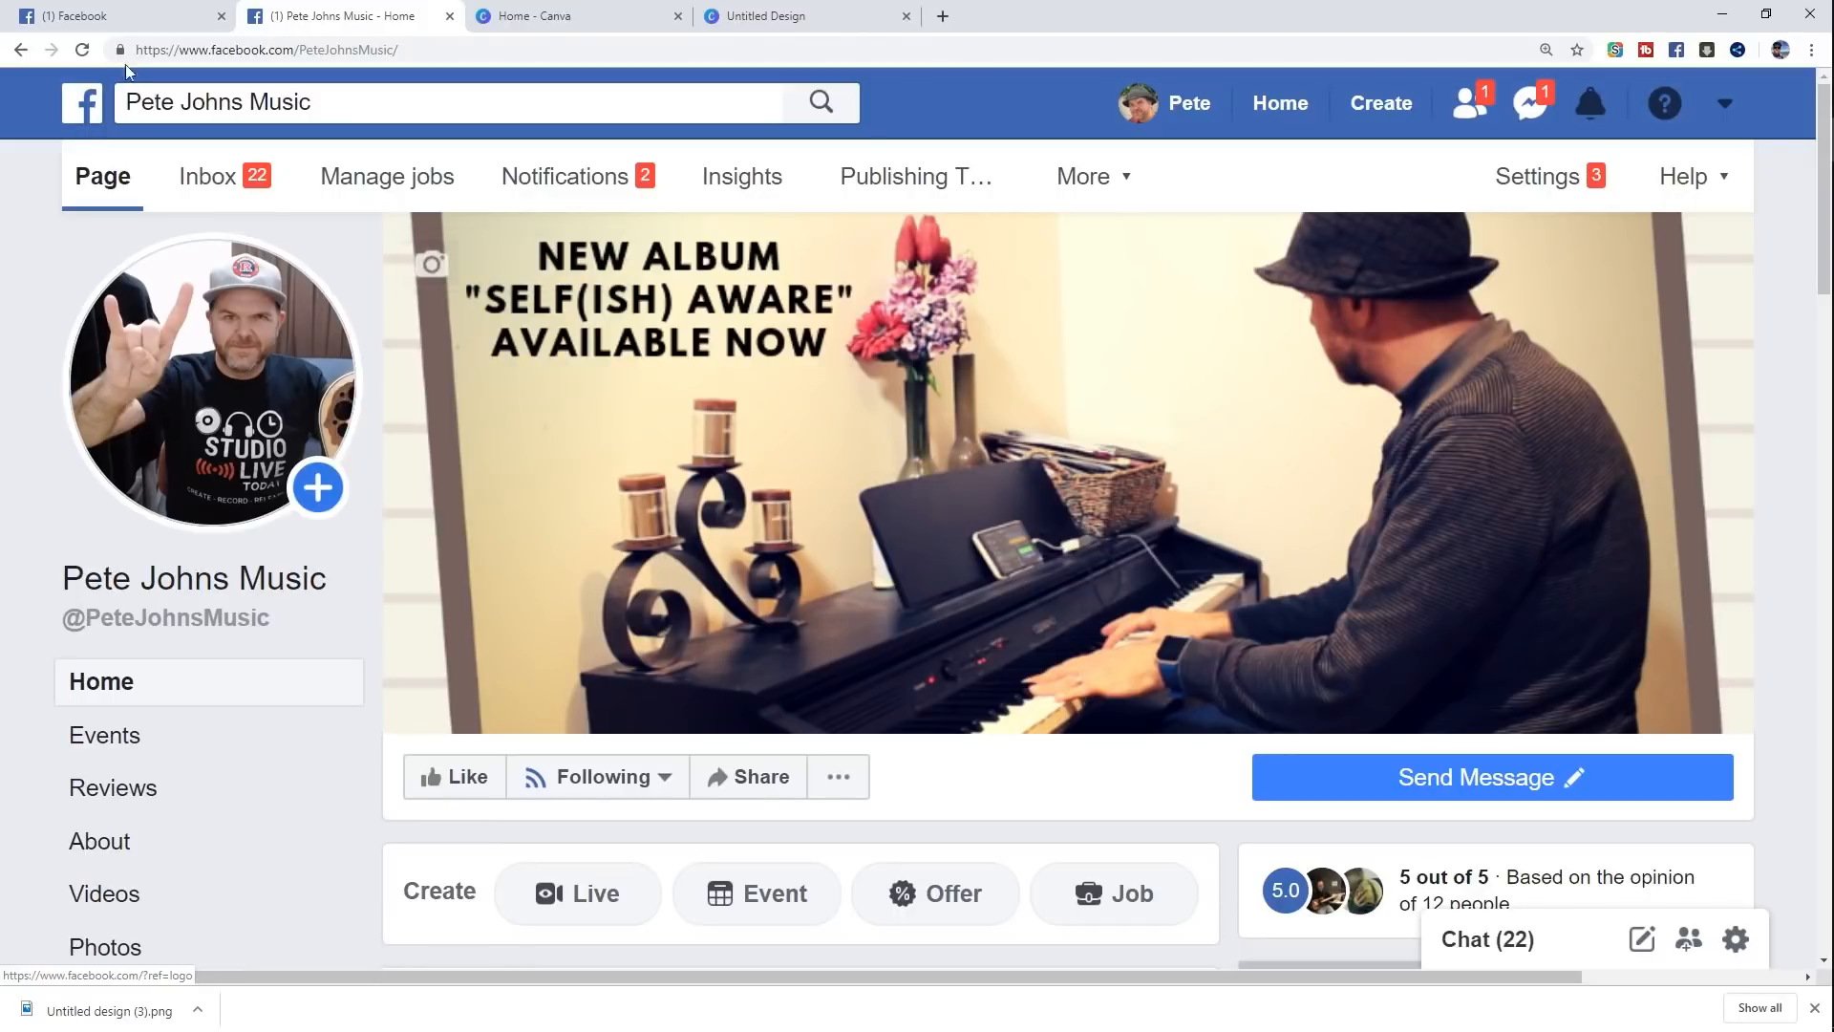
{"action": "left_click", "coordinate": [134, 14]}
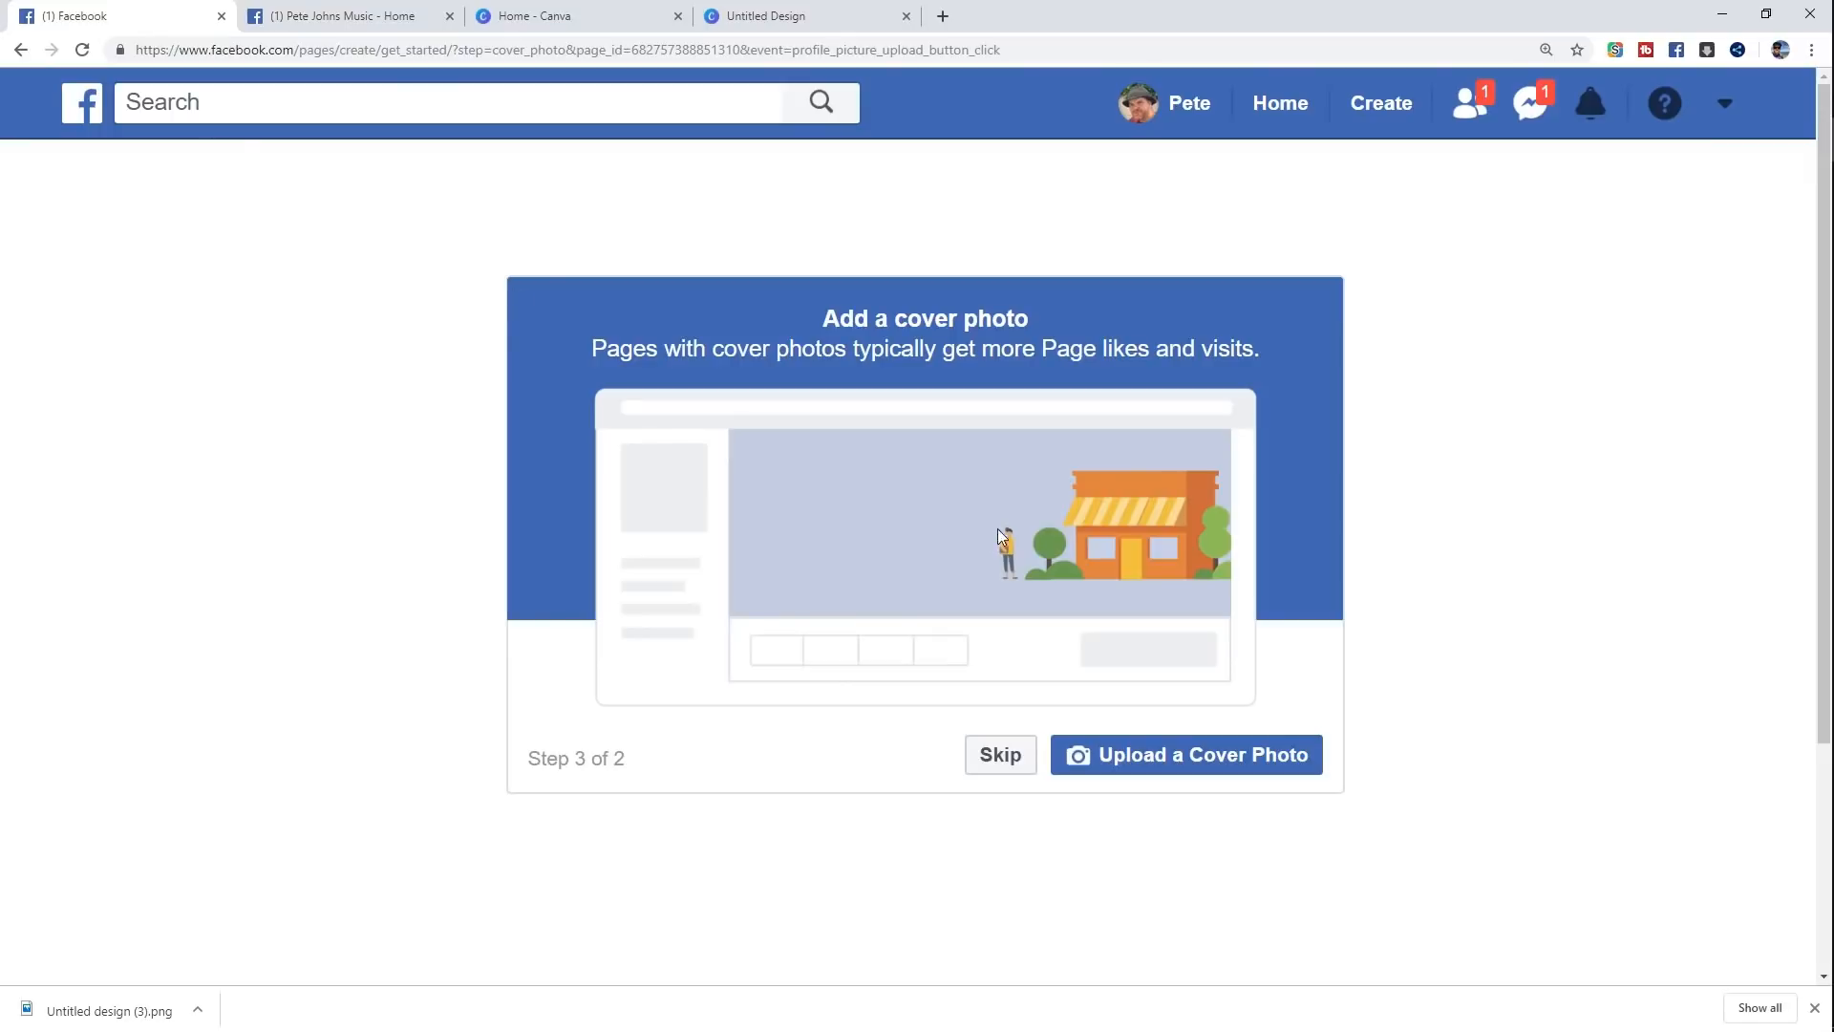
{"action": "left_click", "coordinate": [1164, 772]}
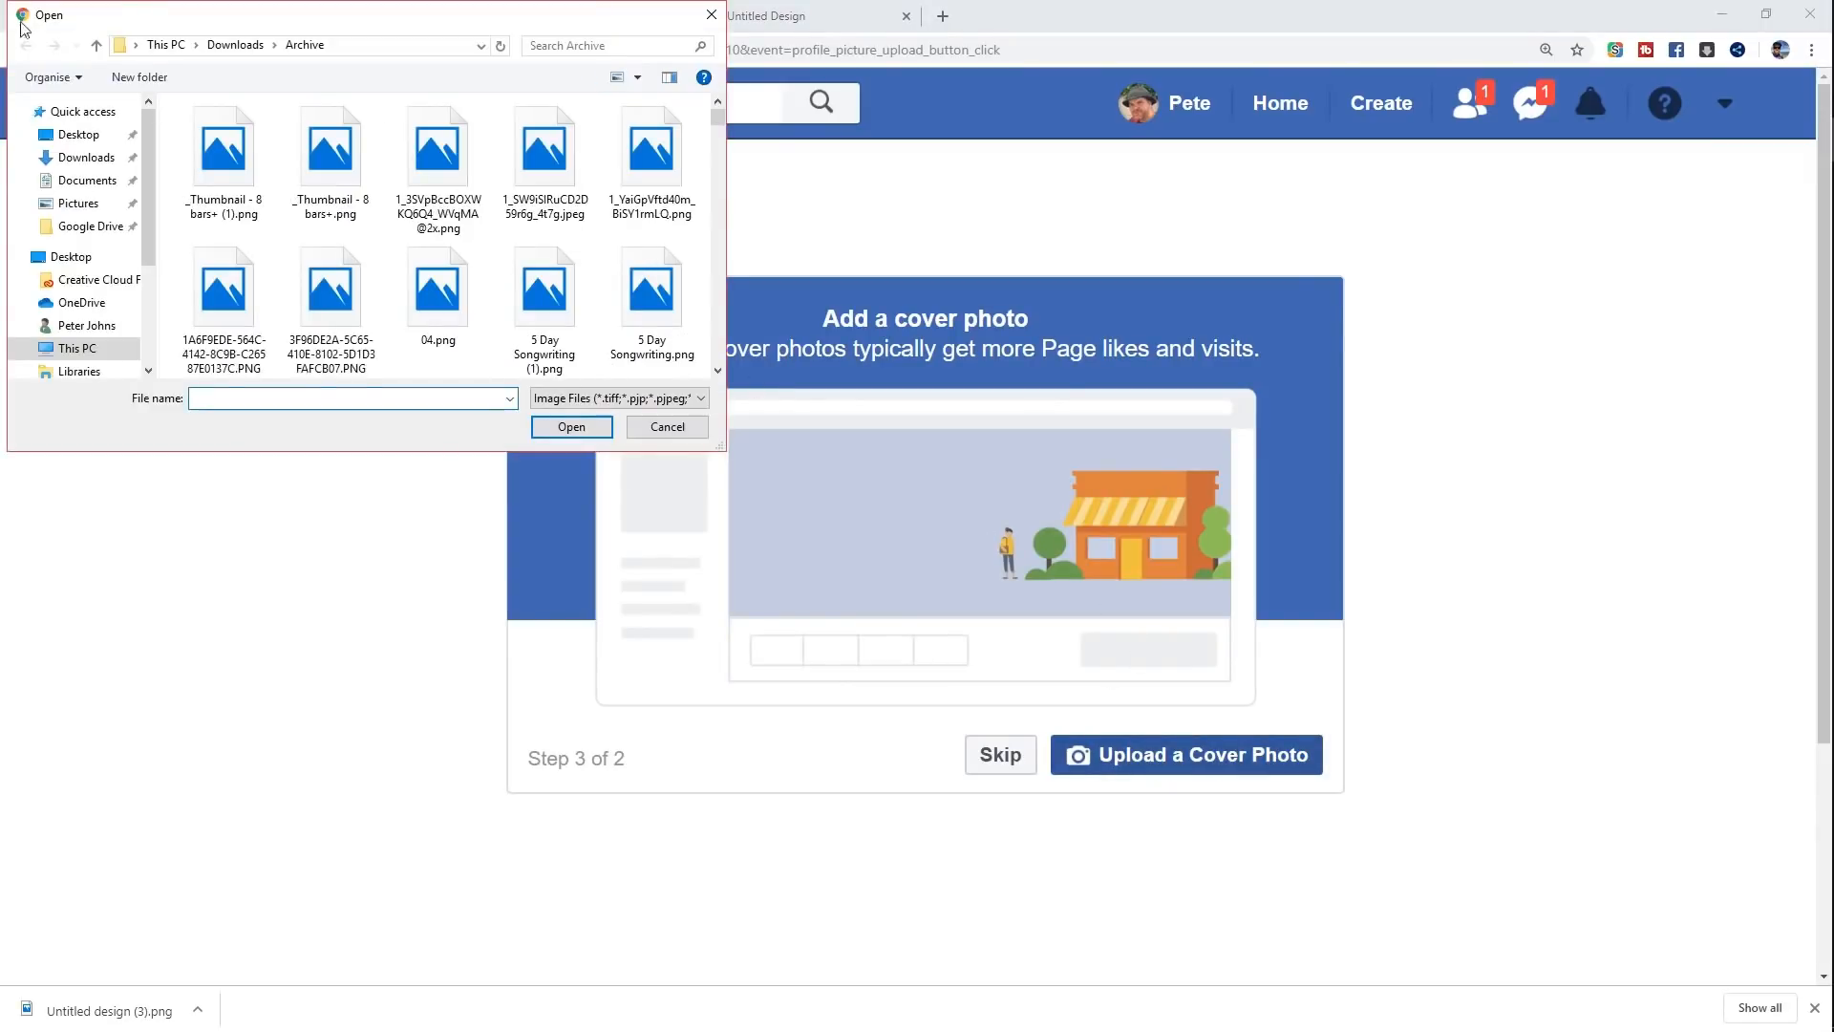
{"action": "left_click", "coordinate": [88, 158]}
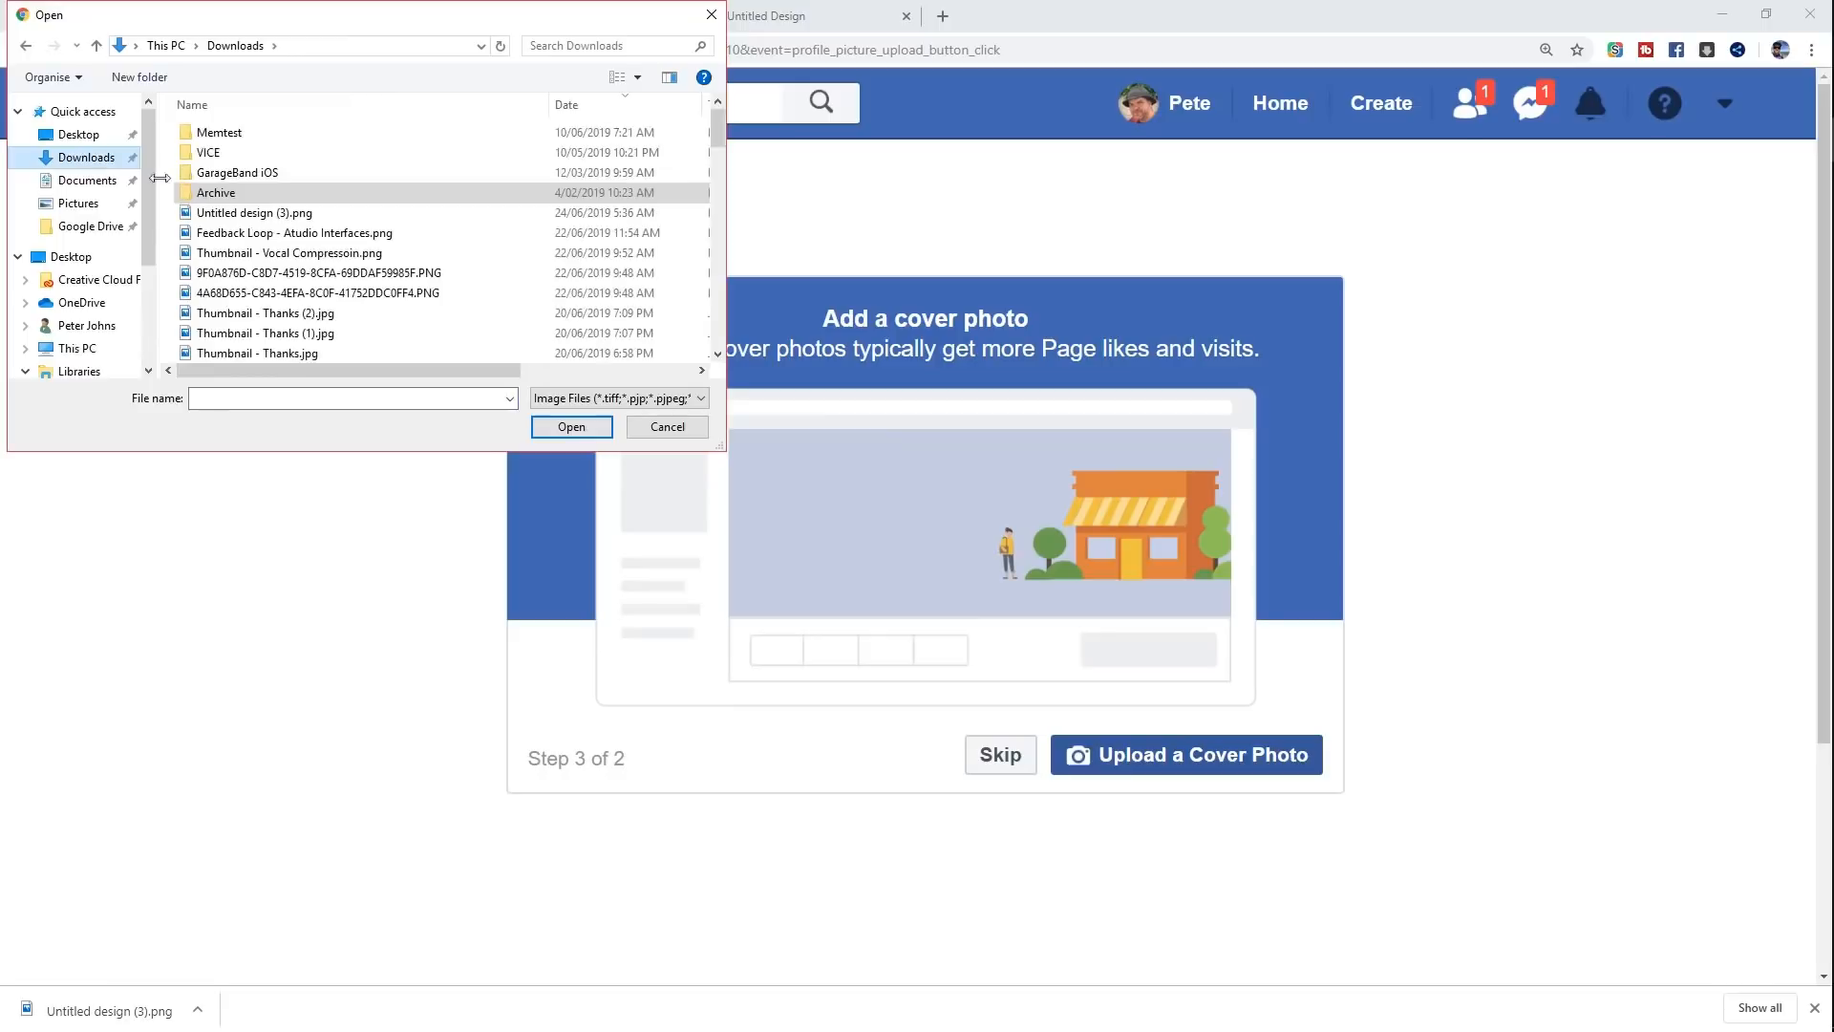
{"action": "left_click", "coordinate": [258, 213]}
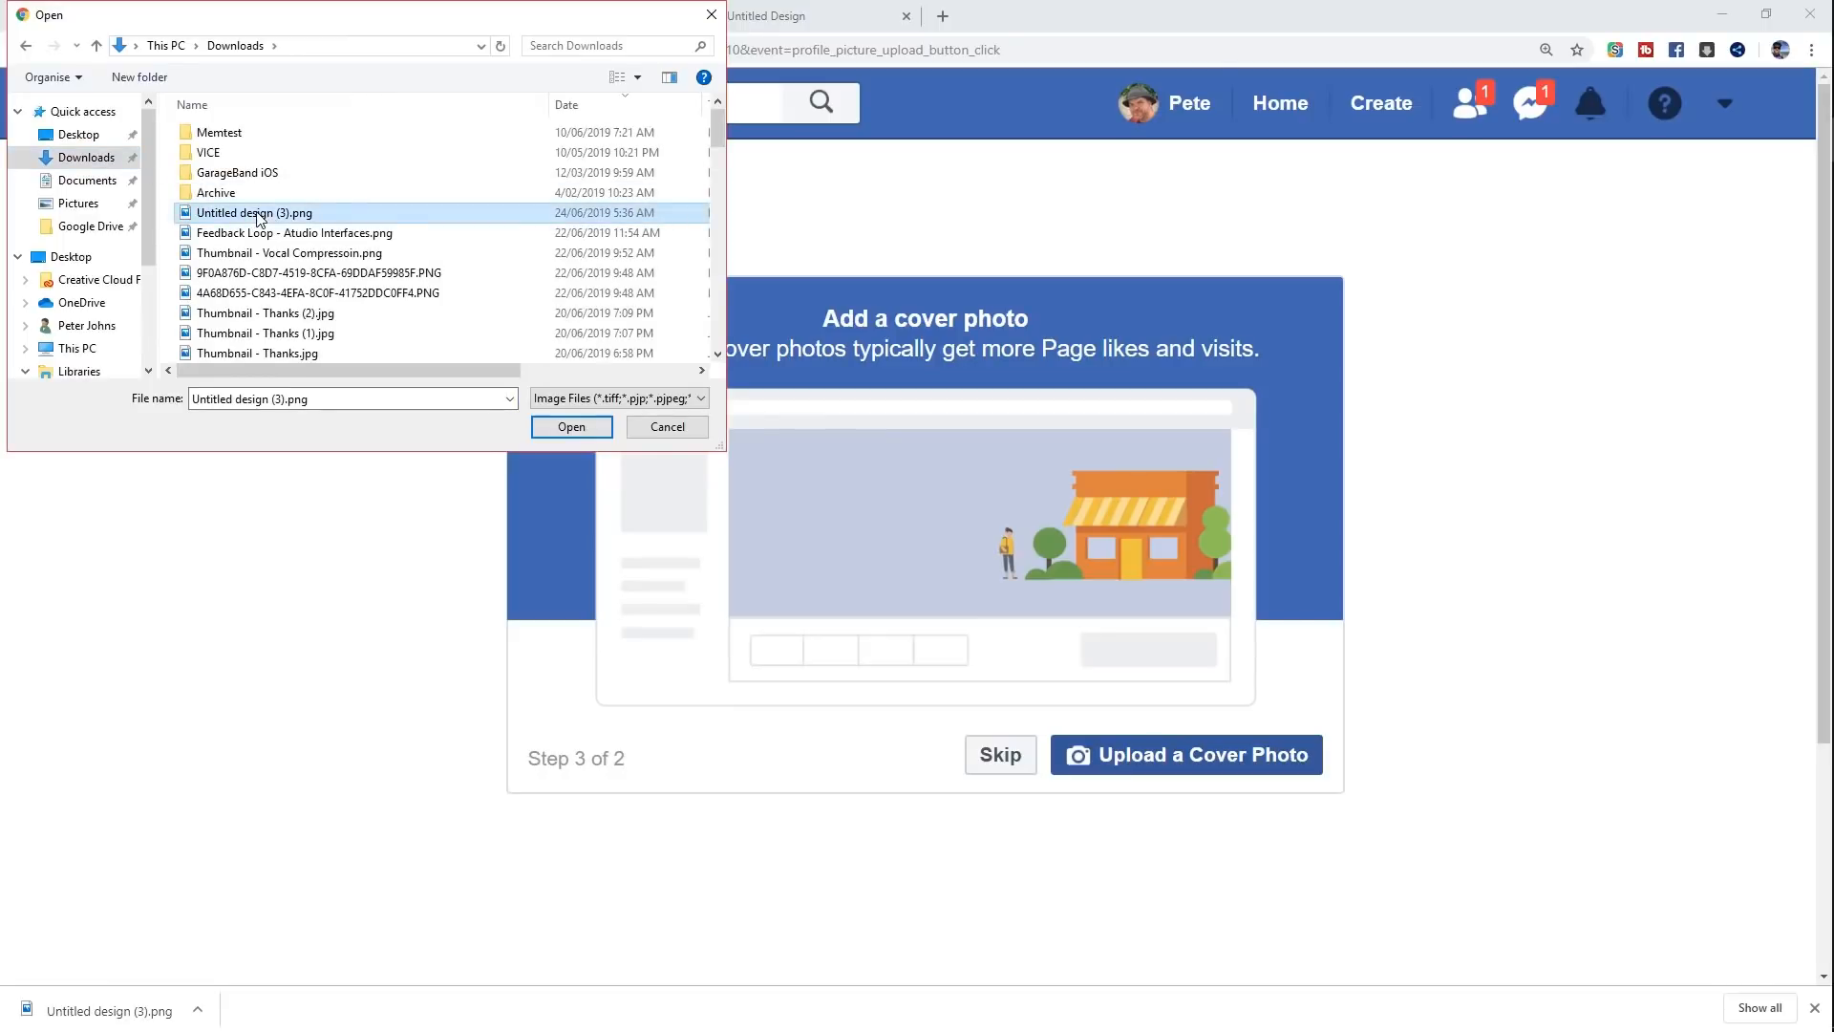
{"action": "left_click", "coordinate": [573, 430]}
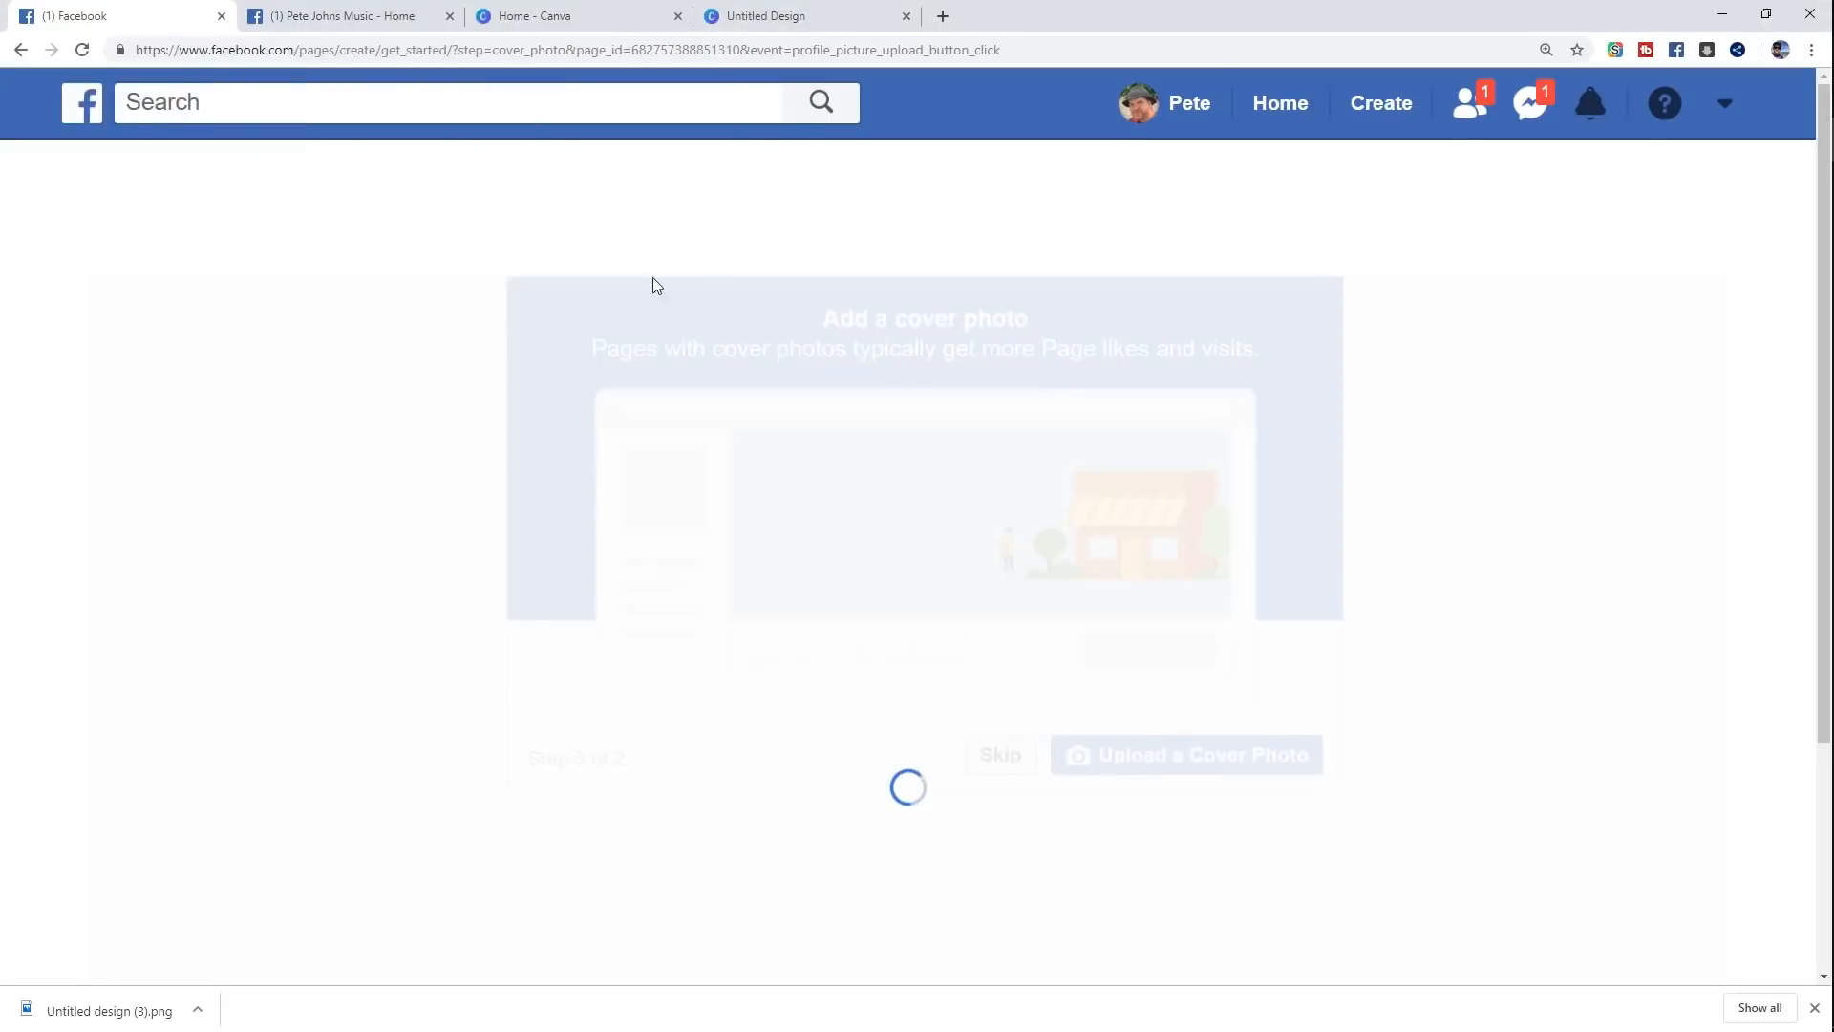
{"action": "left_click", "coordinate": [784, 16]}
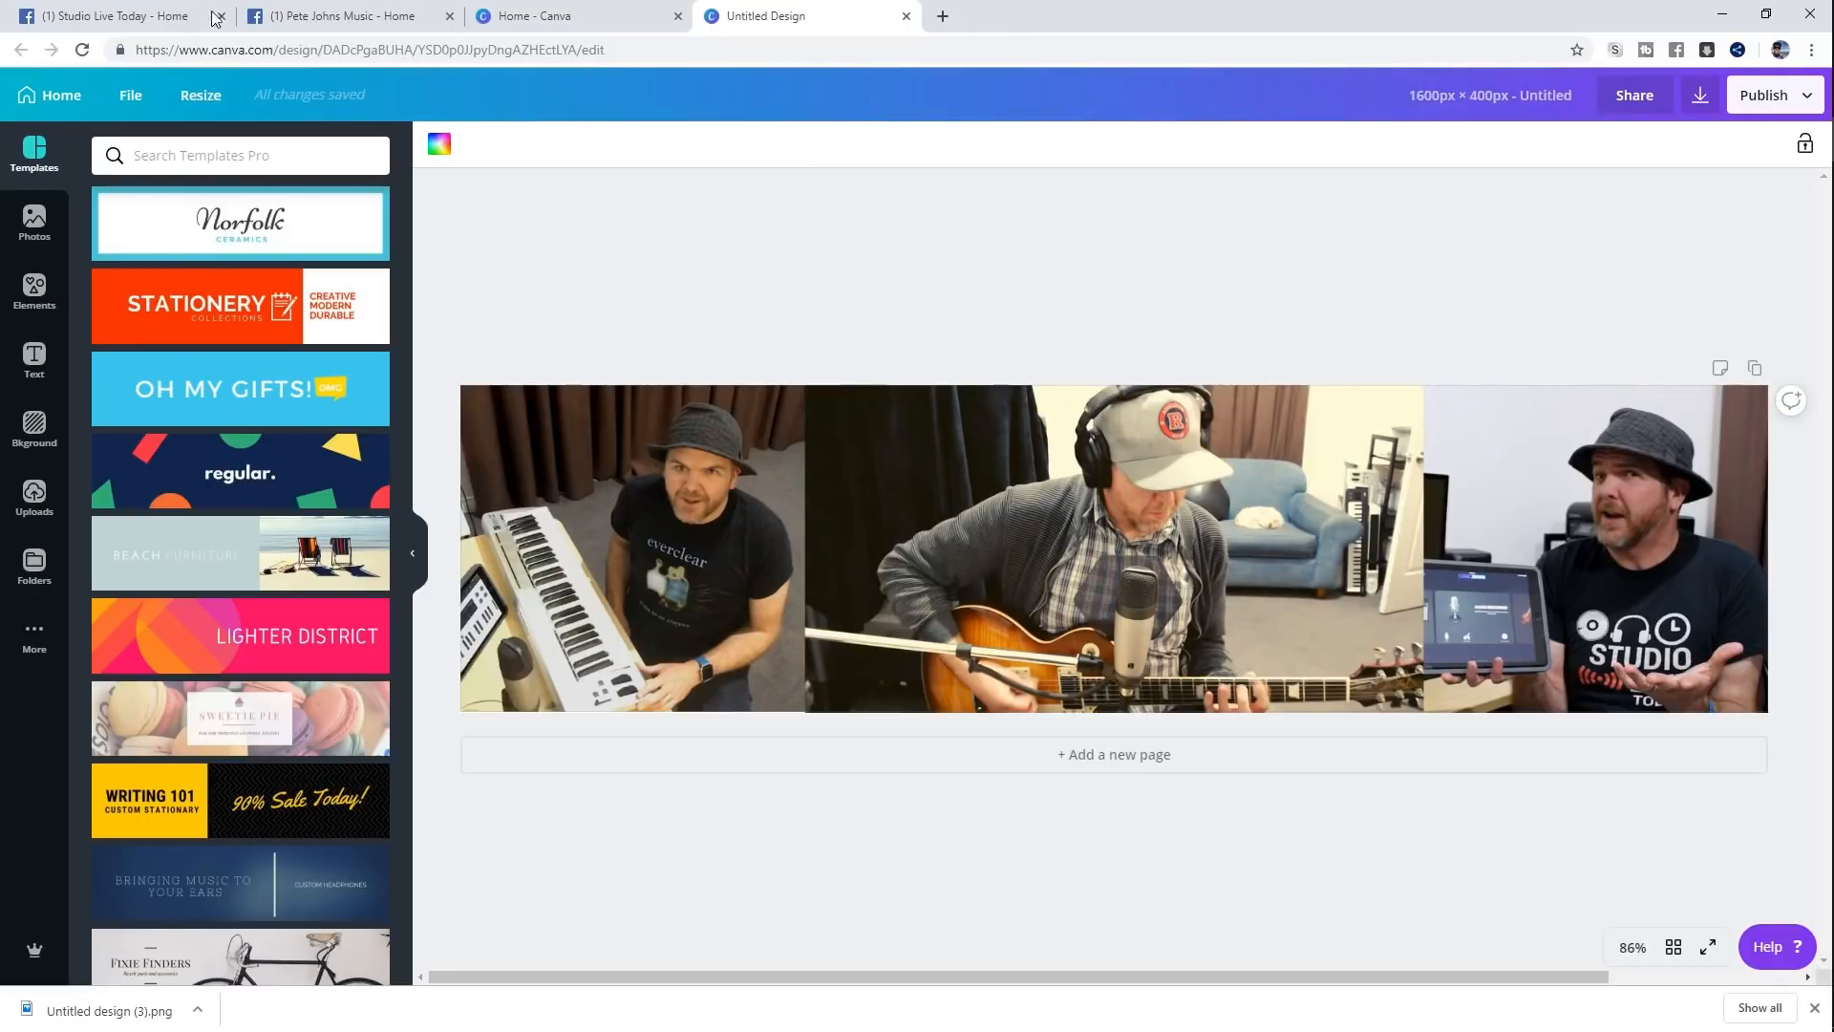
{"action": "left_click", "coordinate": [144, 16]}
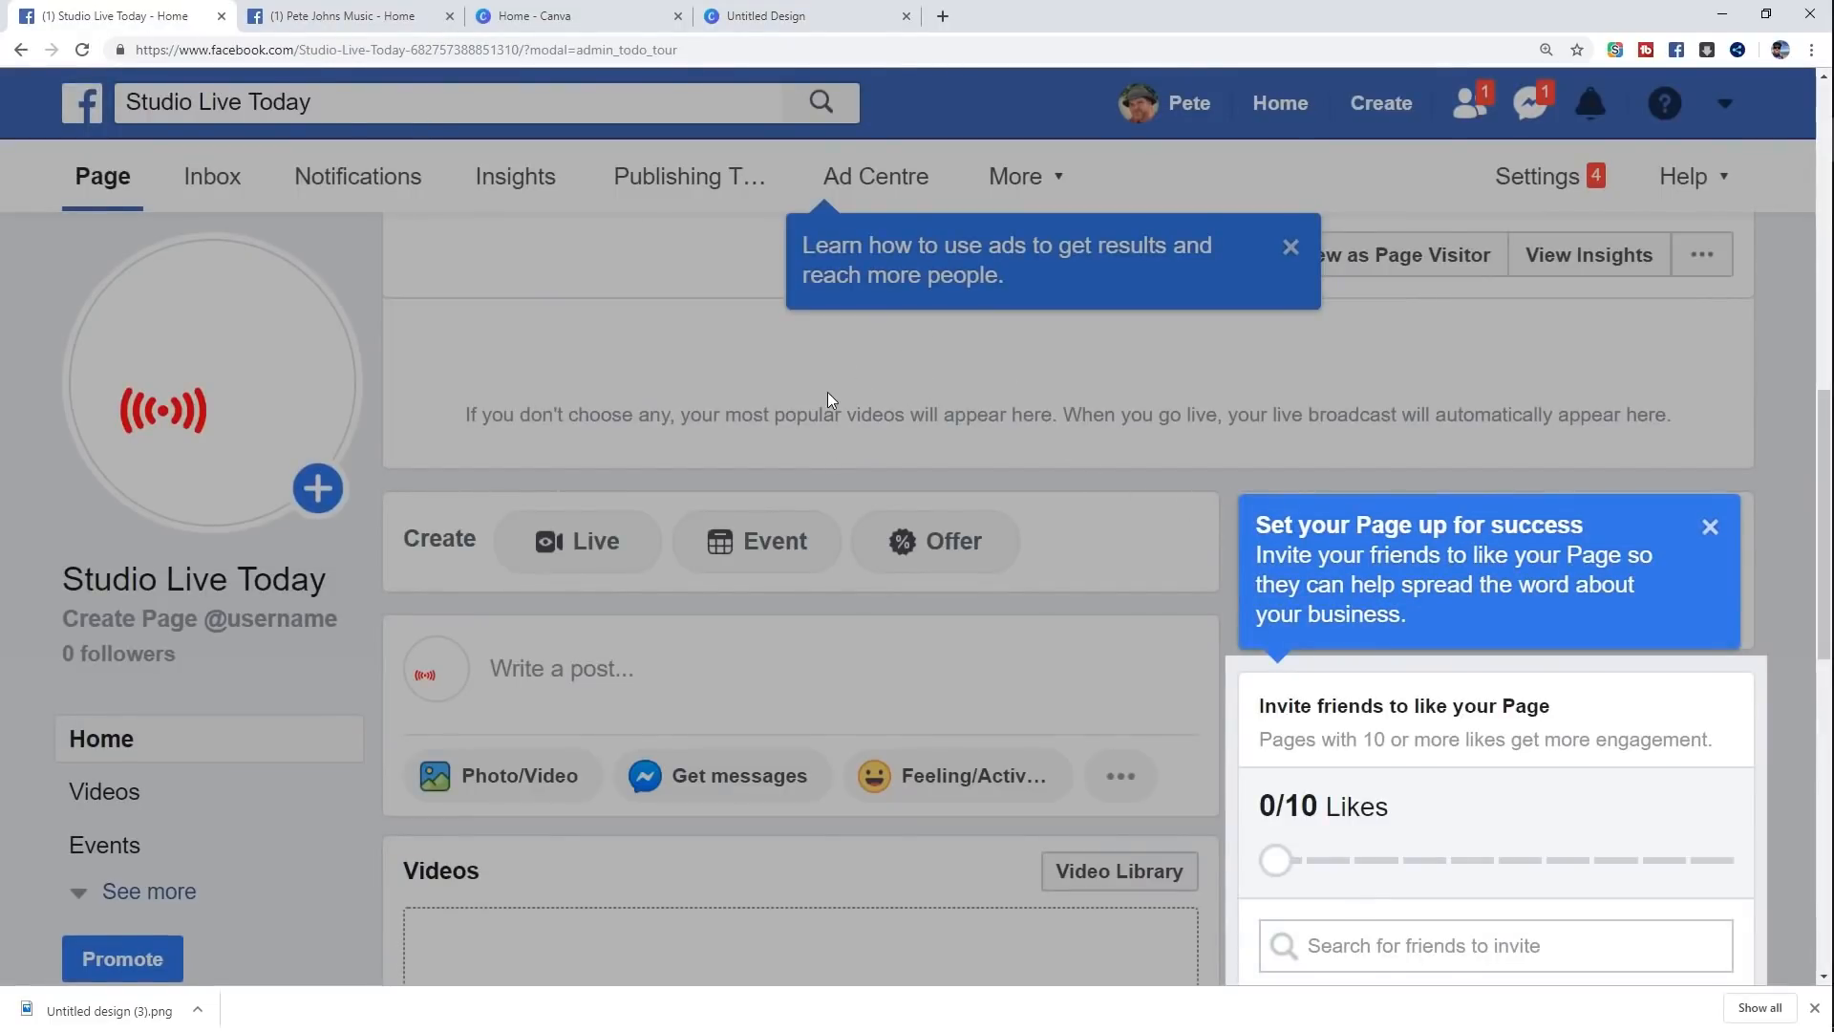
Step: Invite the second suggested friend to like the new Page
{"action": "scroll", "coordinate": [955, 382], "scroll_direction": "down", "scroll_amount": 1}
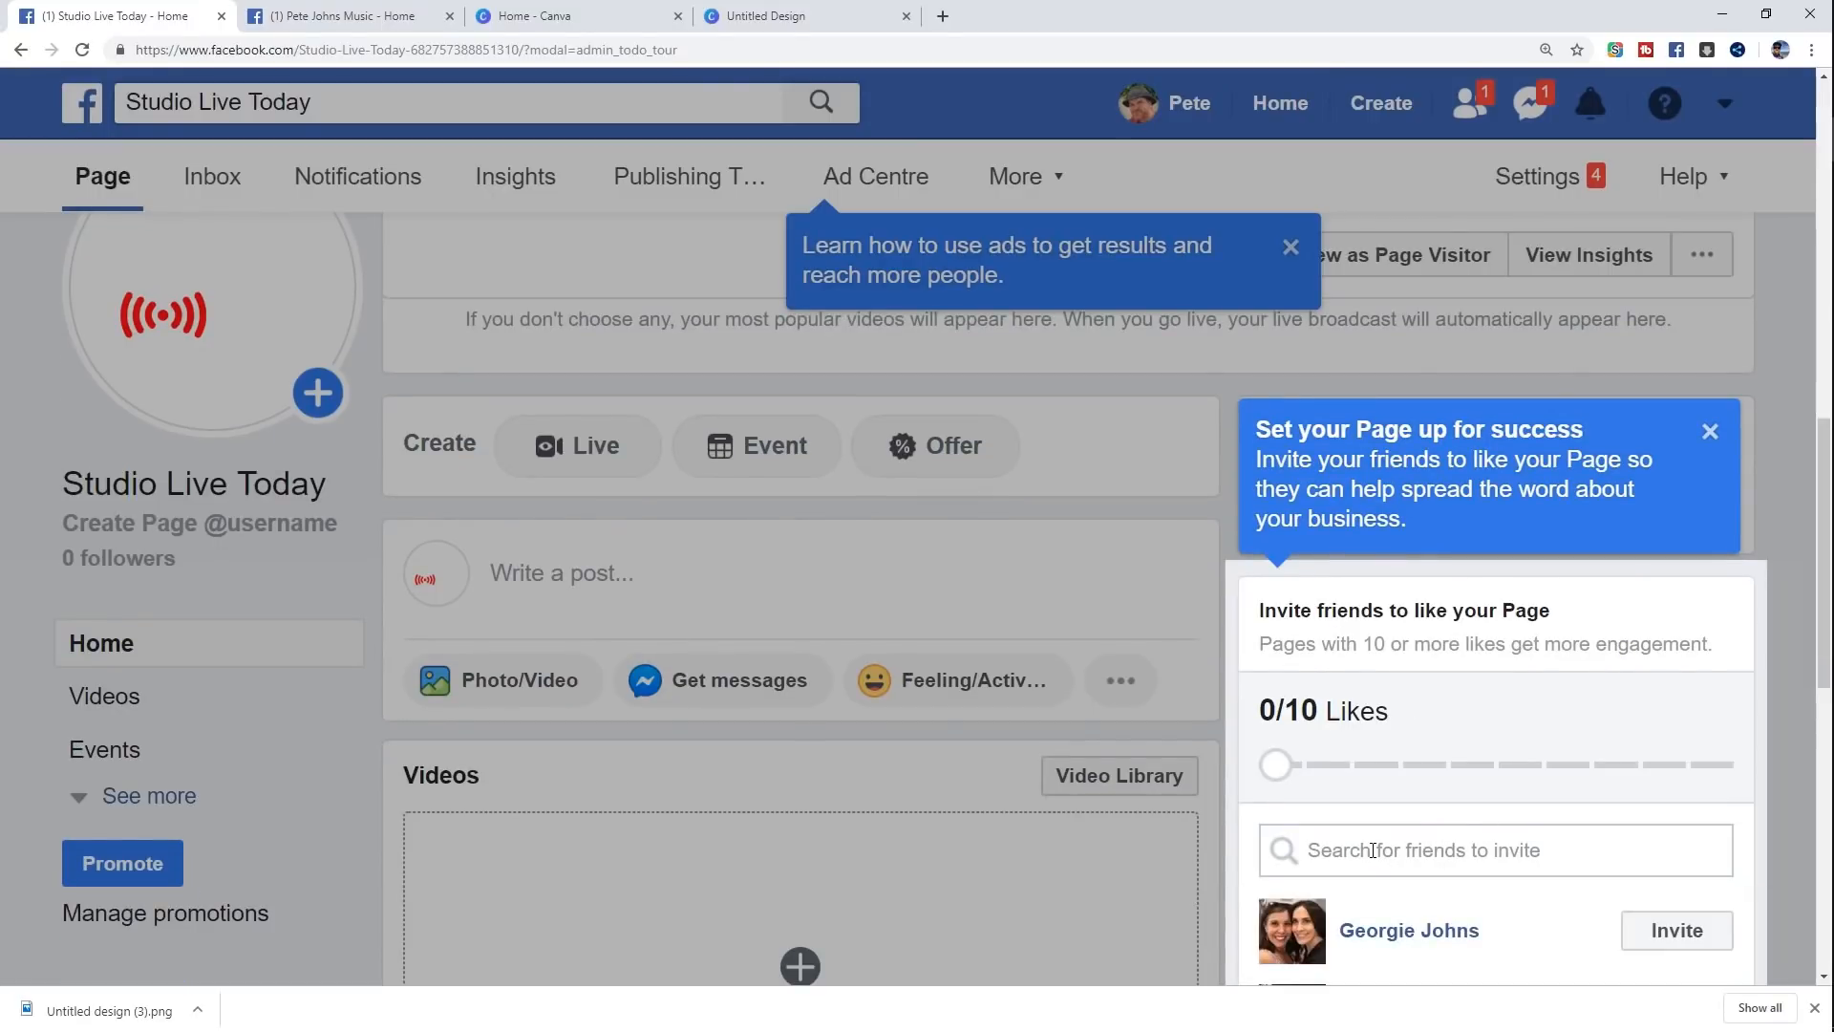
{"action": "scroll", "coordinate": [1457, 666], "scroll_direction": "down", "scroll_amount": 1}
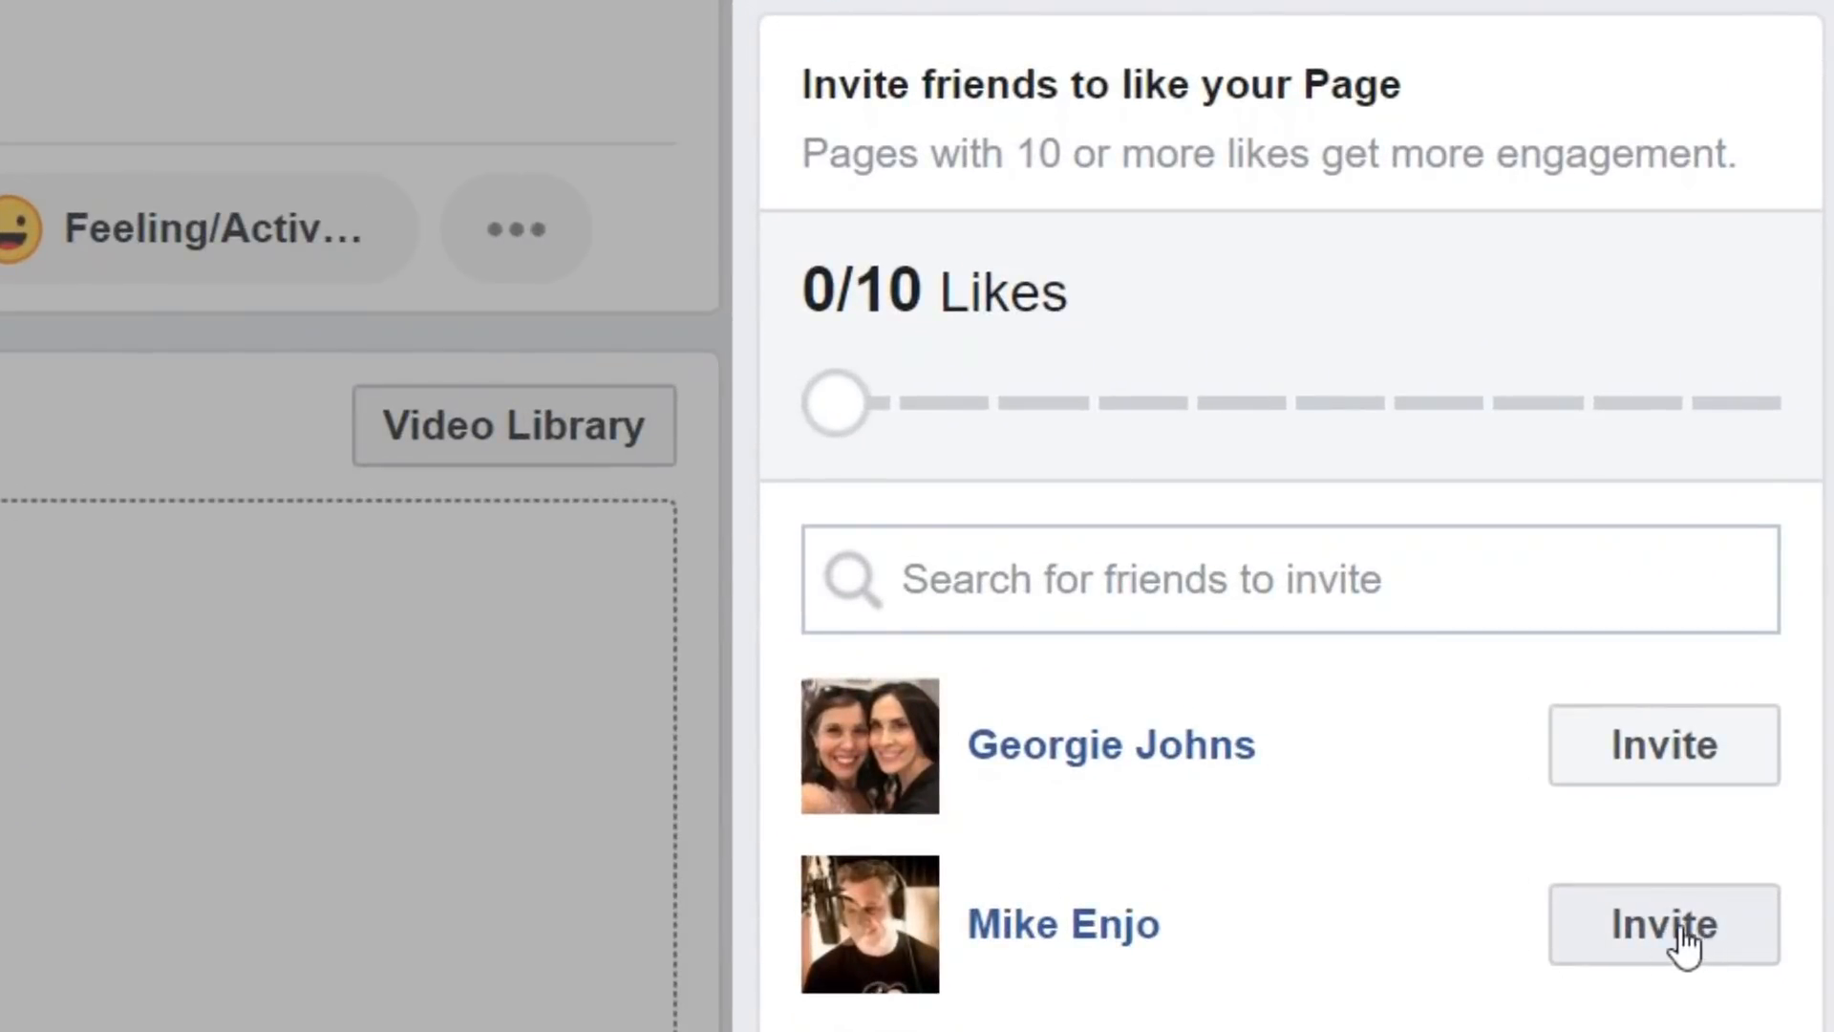
{"action": "left_click", "coordinate": [1685, 946]}
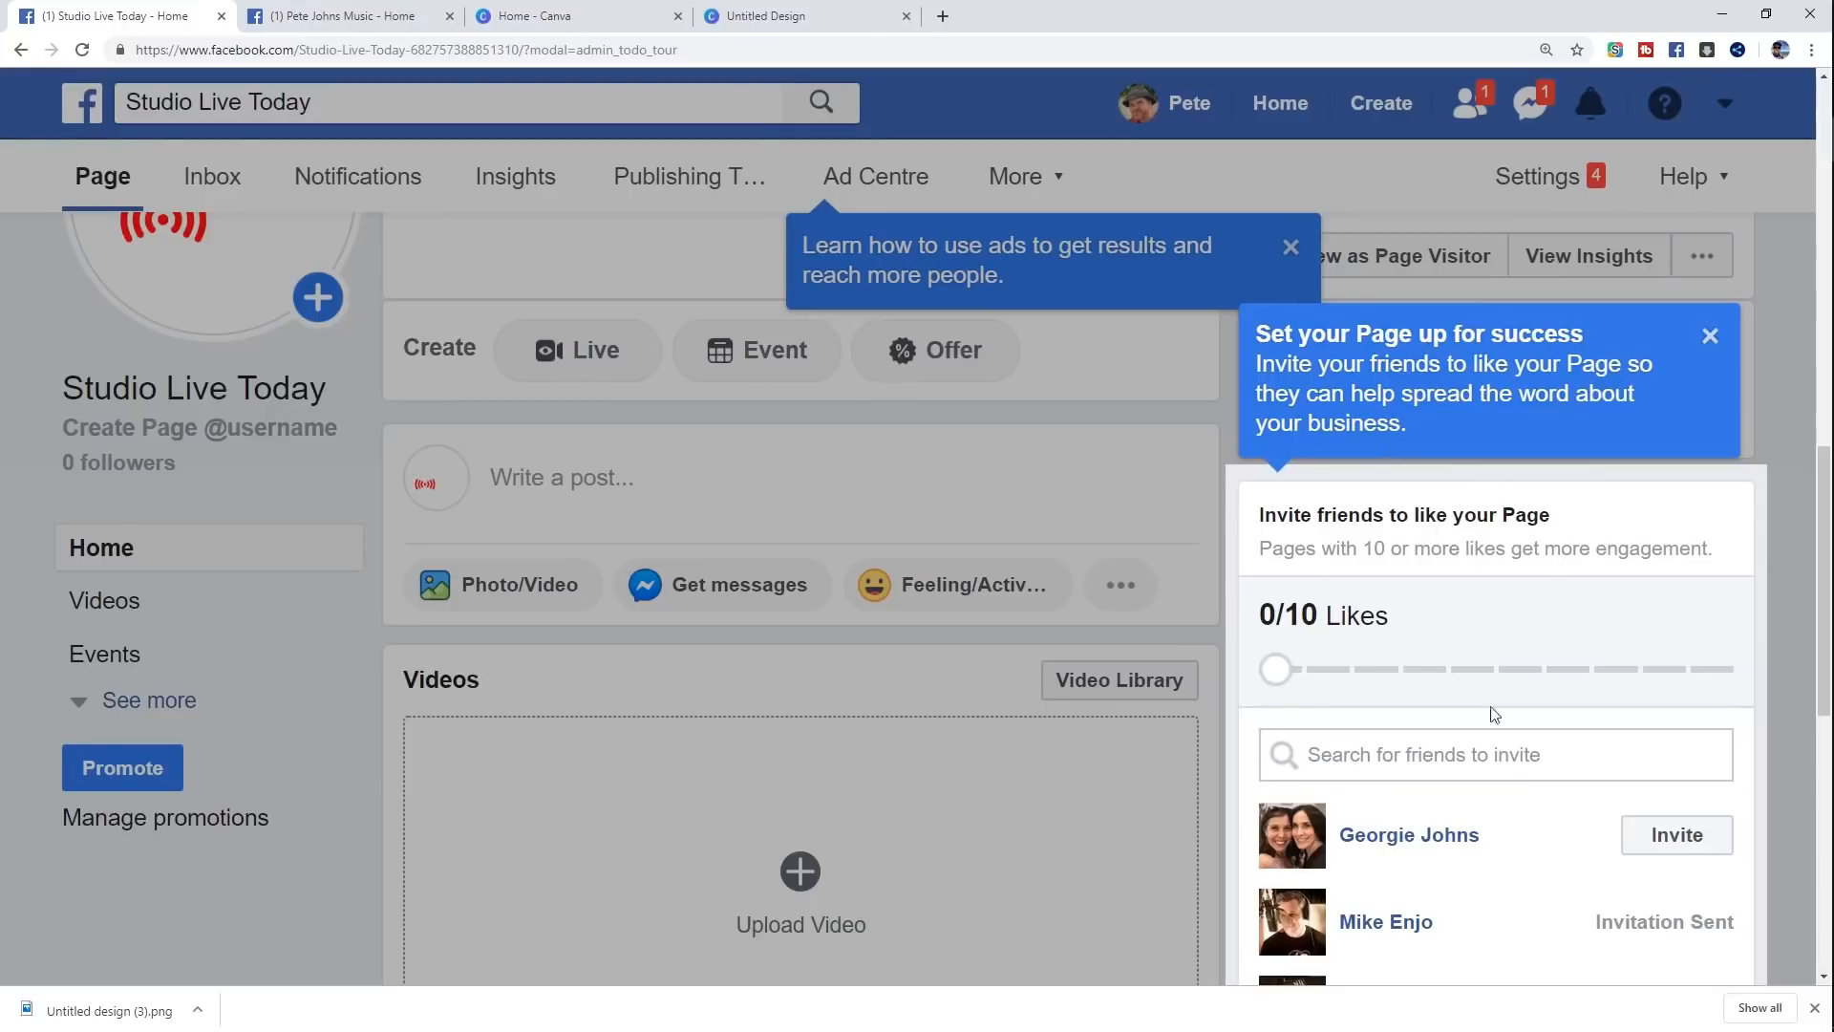
Step: Dismiss the friend-invitation and ads tips and return to the beginning of the Page
{"action": "left_click", "coordinate": [1710, 337]}
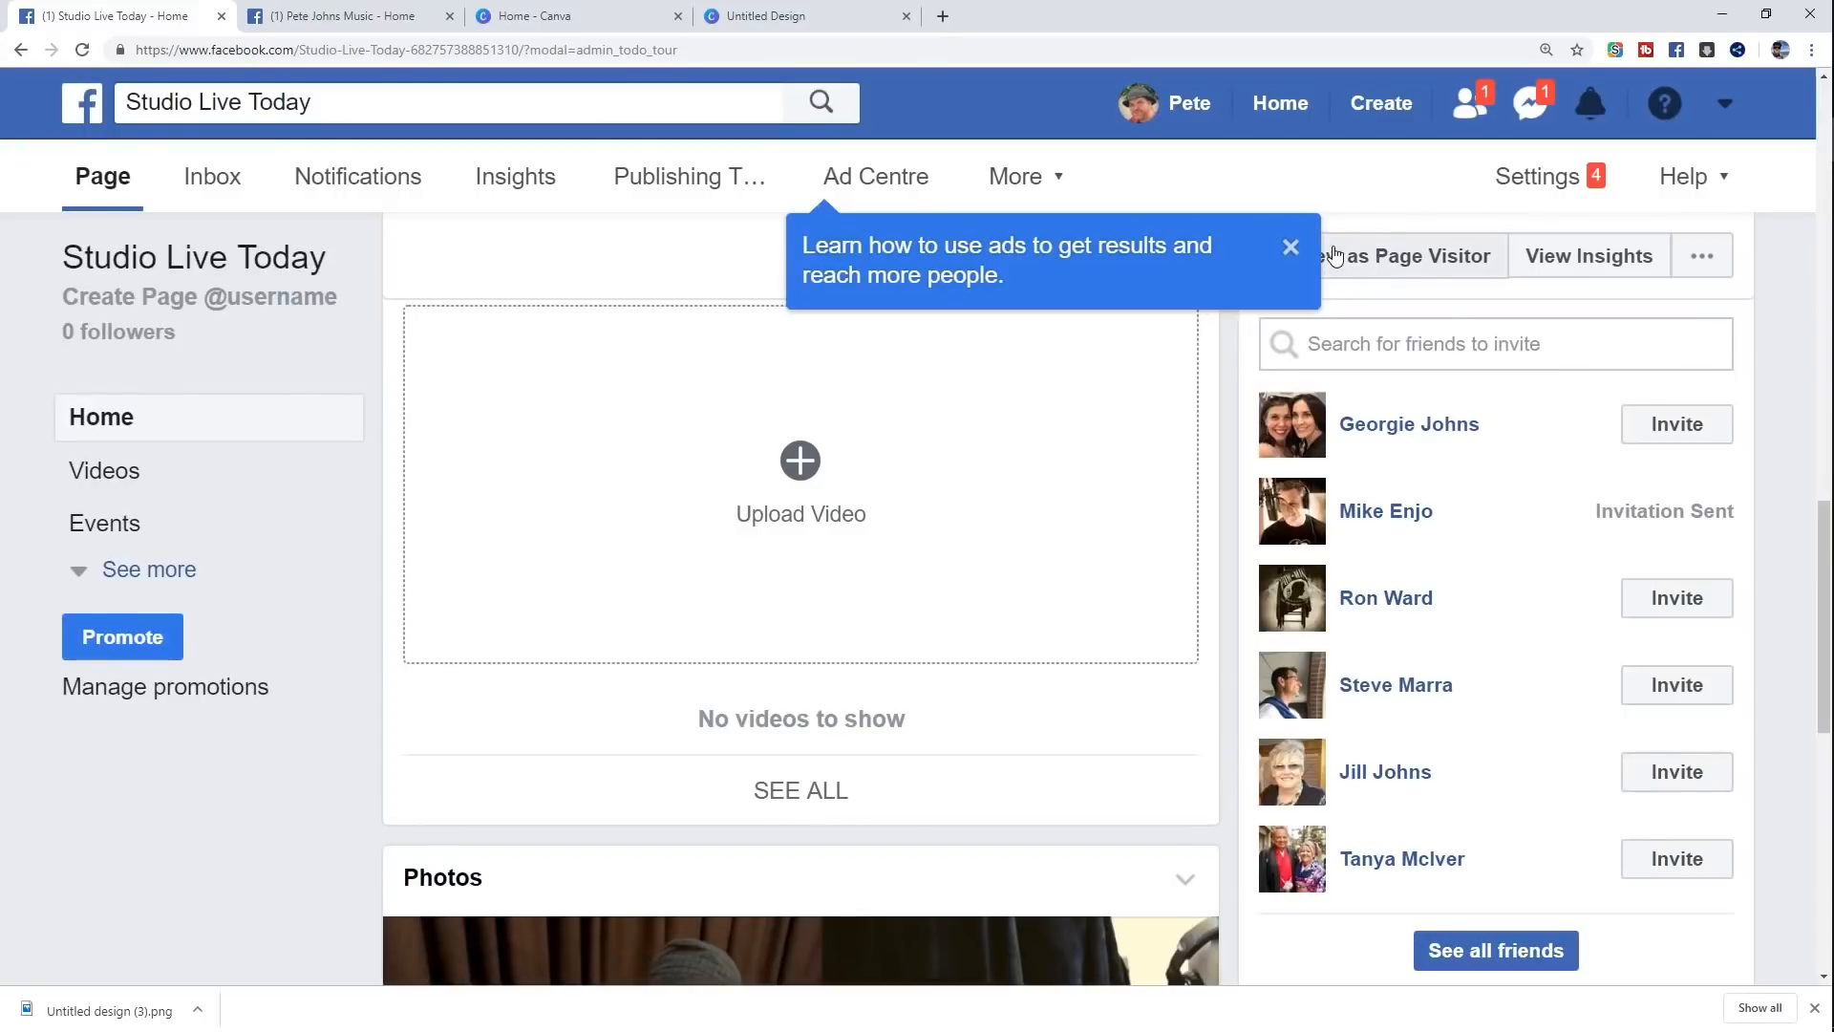
{"action": "left_click", "coordinate": [1299, 241]}
{"action": "scroll", "coordinate": [765, 490], "scroll_direction": "up", "scroll_amount": 4}
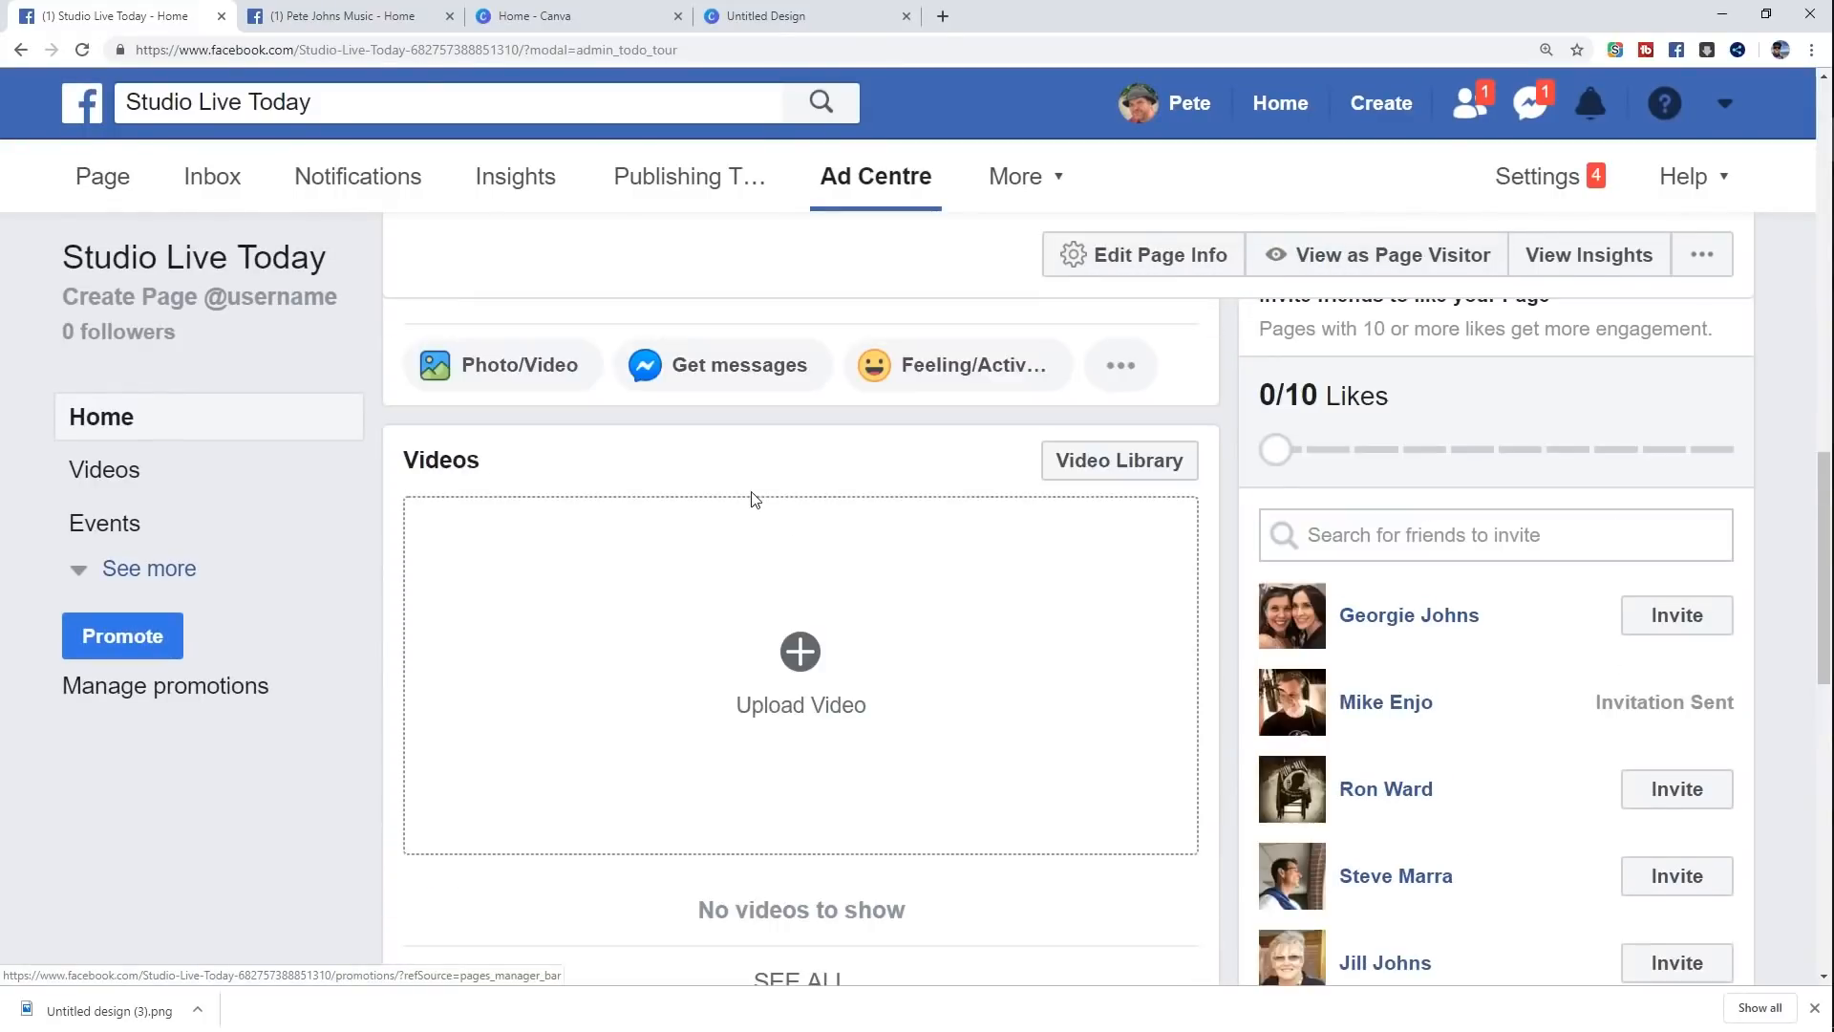
{"action": "scroll", "coordinate": [764, 490], "scroll_direction": "up", "scroll_amount": 10}
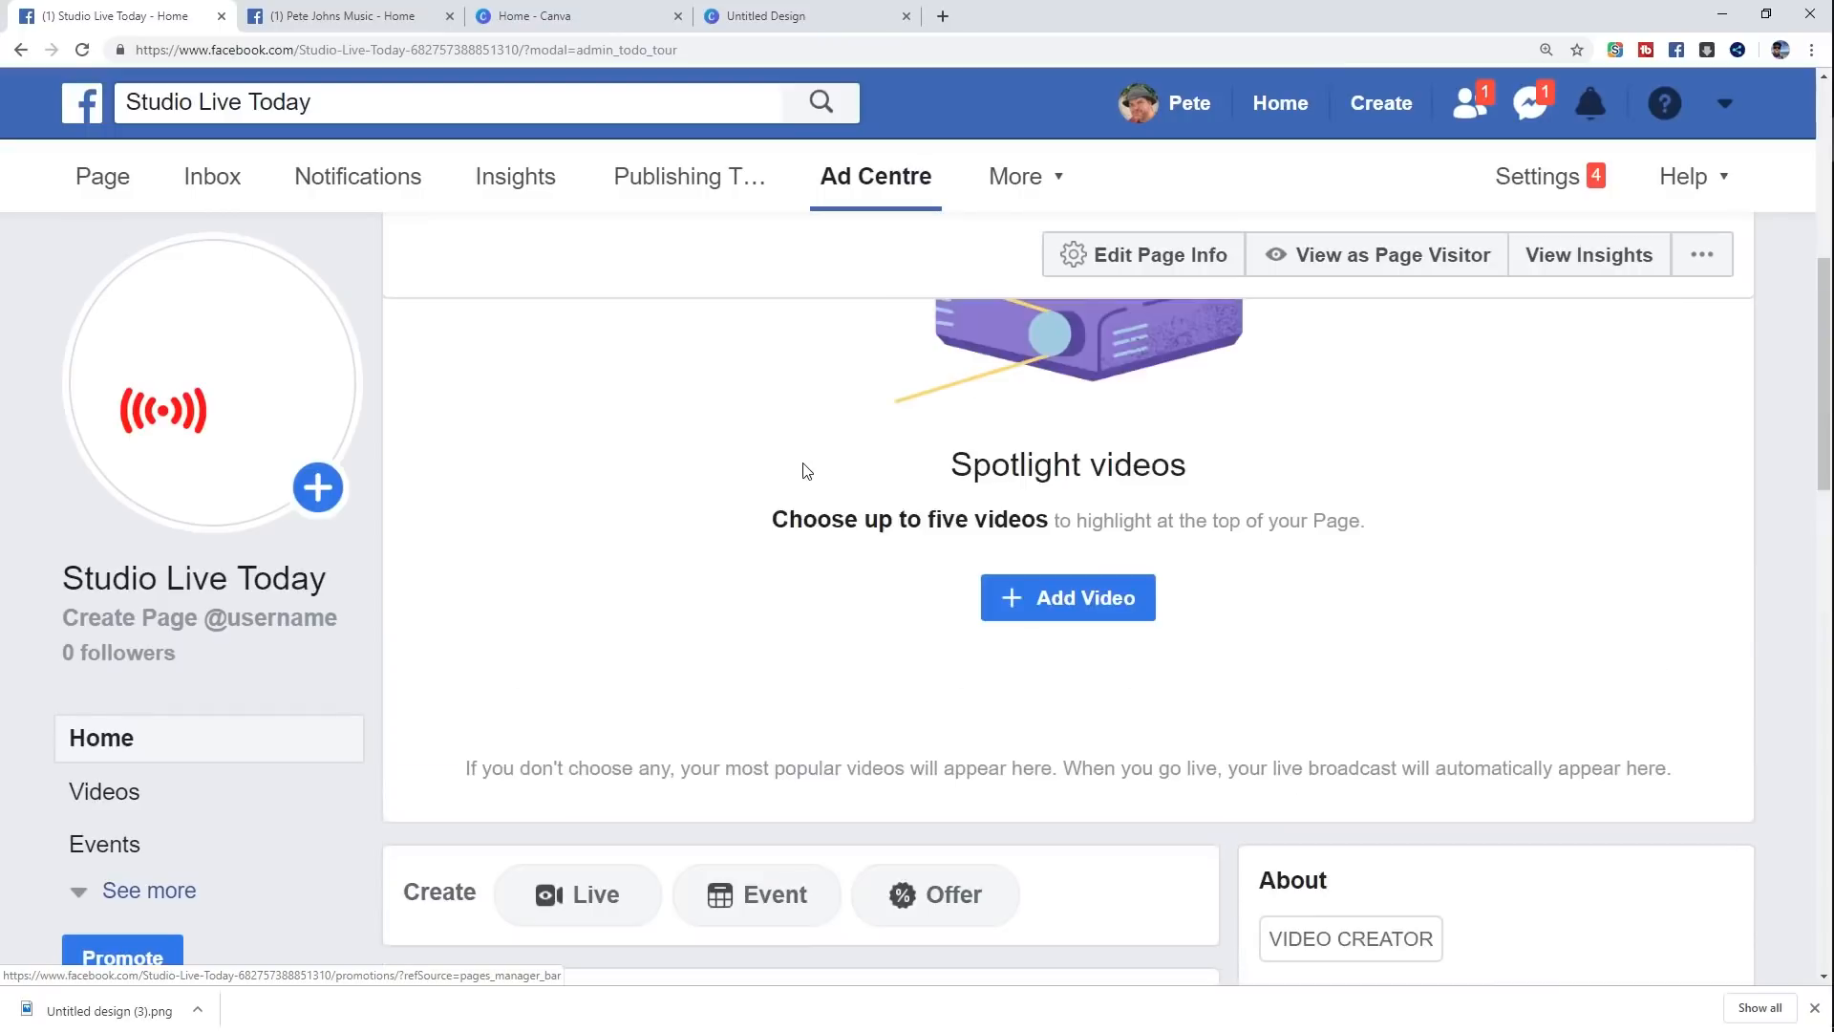
{"action": "scroll", "coordinate": [823, 460], "scroll_direction": "up", "scroll_amount": 2}
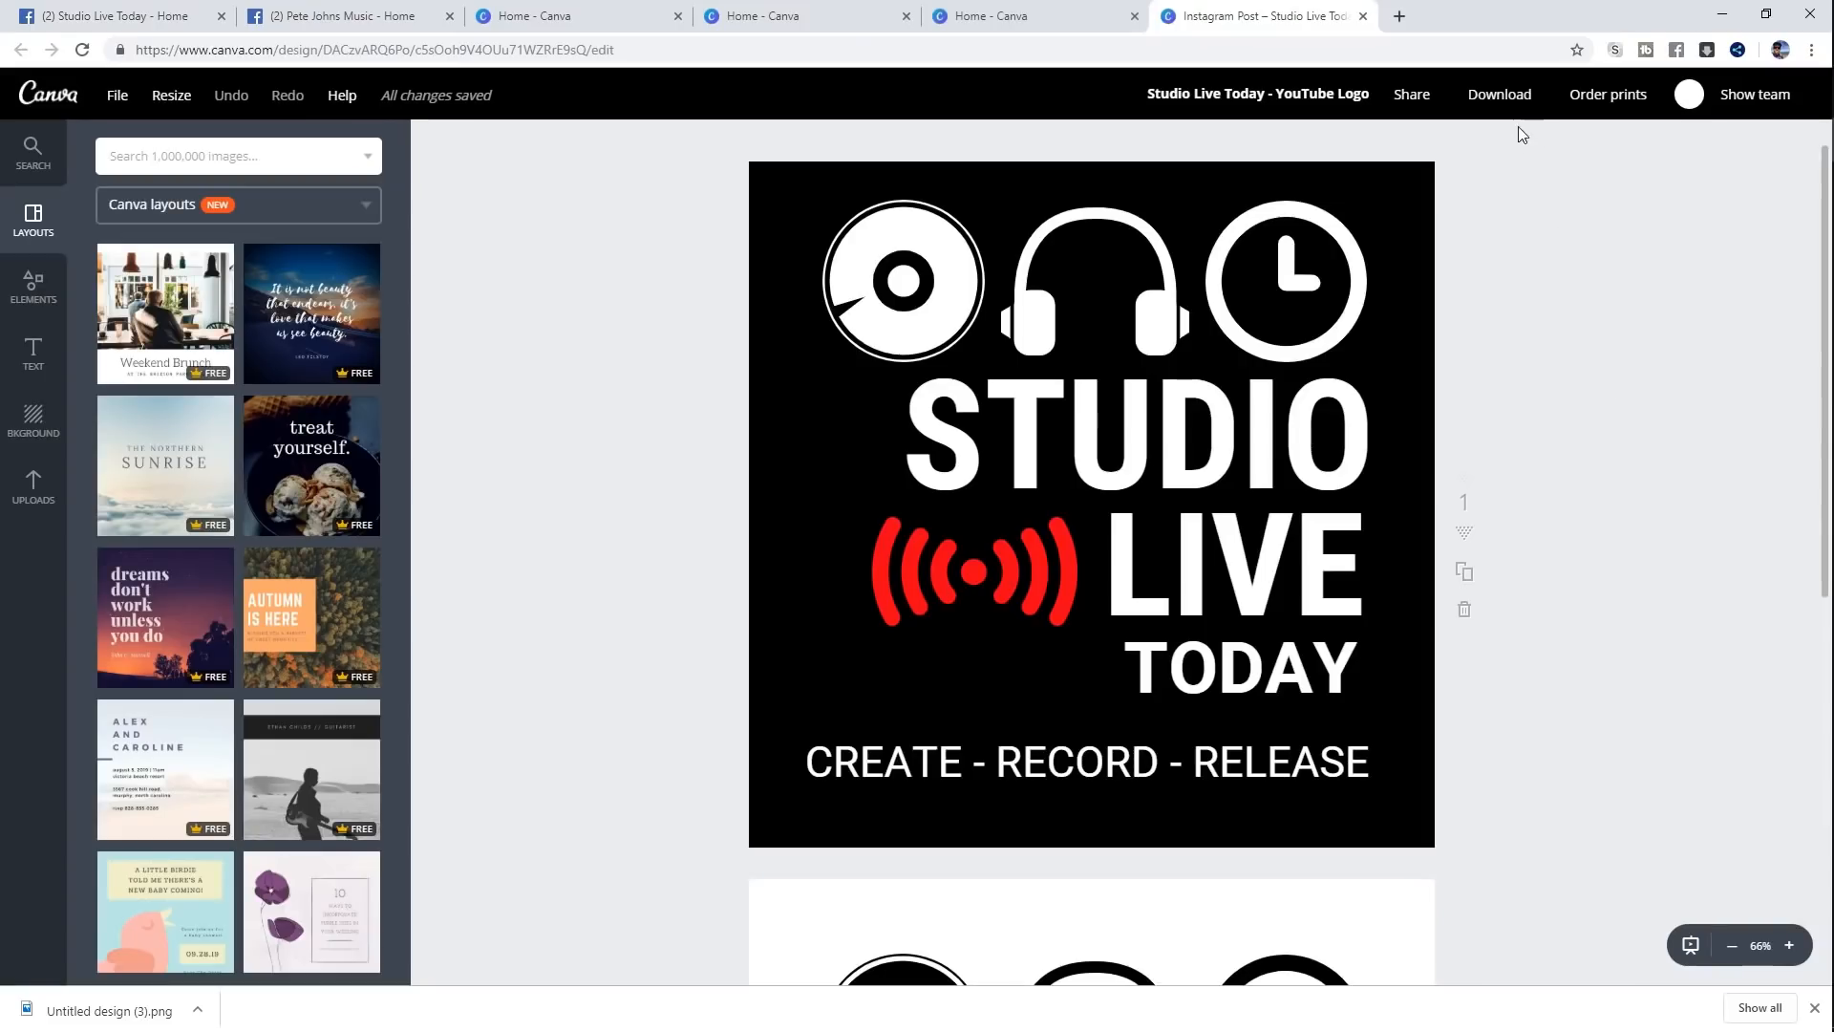
Step: Download only page 1 of the Studio Live Today - YouTube Logo design from Canva as a PNG and dismiss the download message
{"action": "left_click", "coordinate": [1501, 96]}
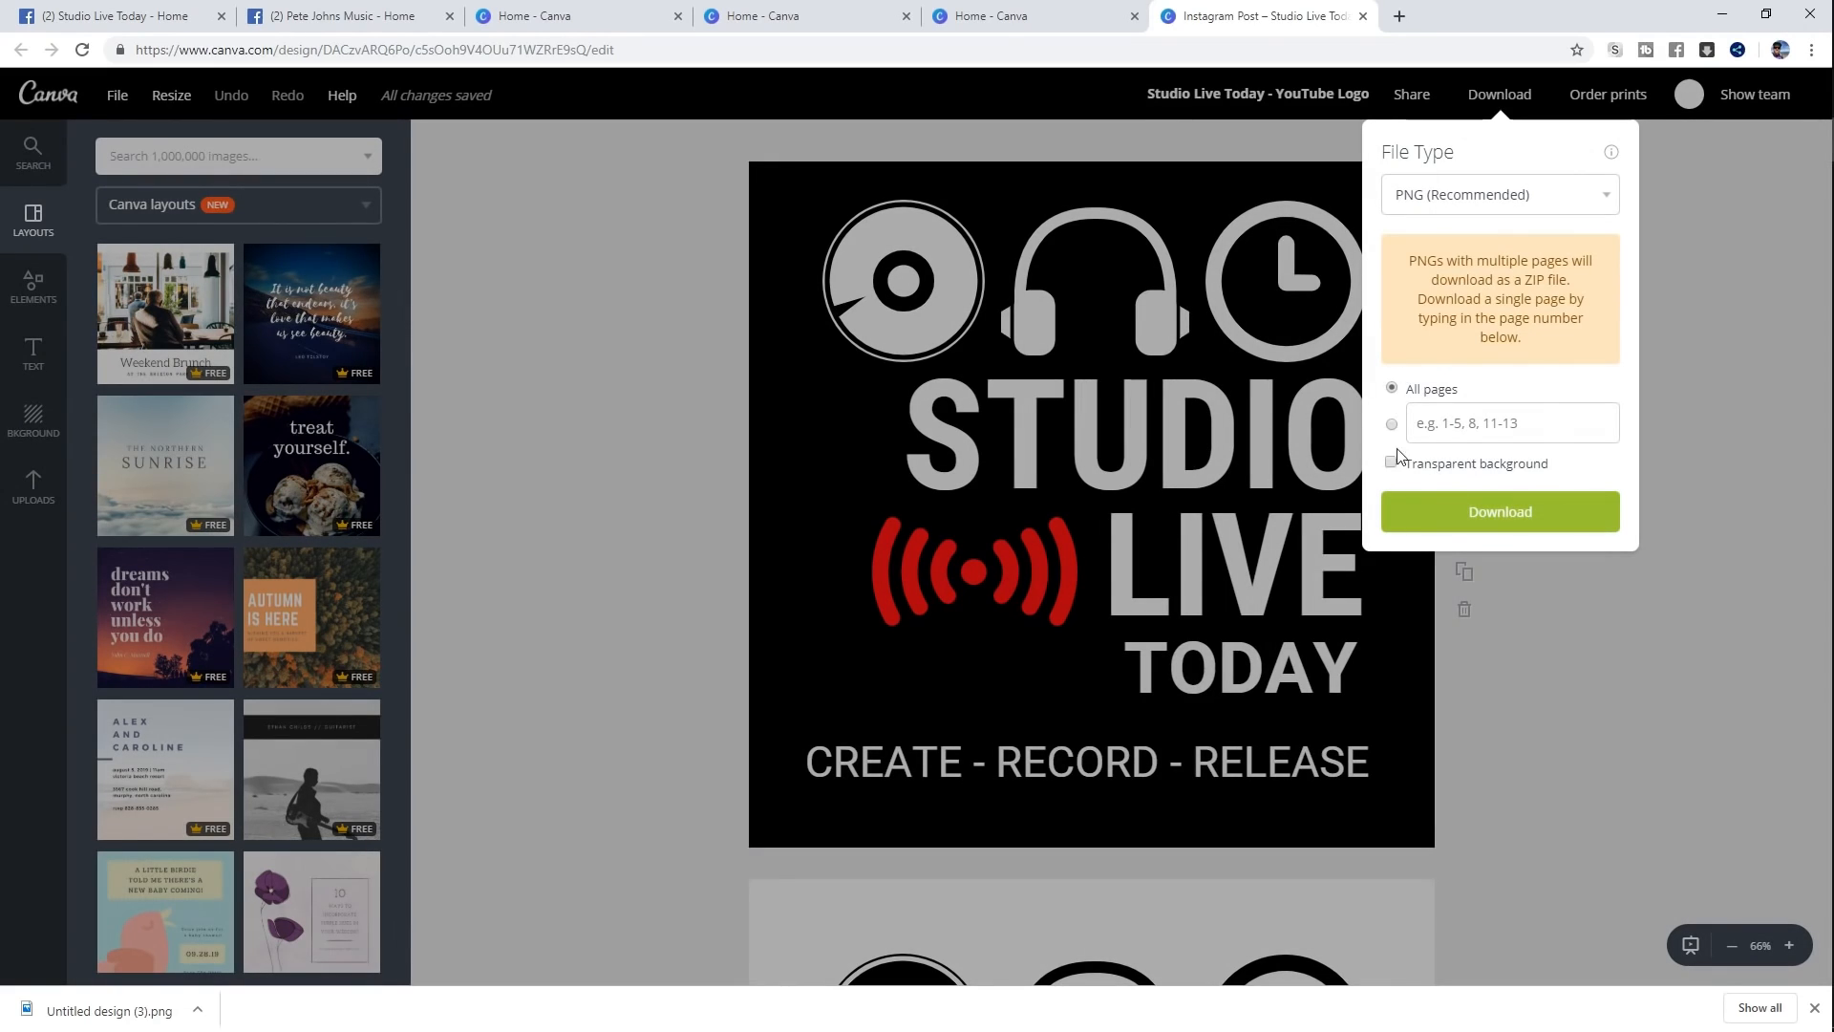
{"action": "left_click", "coordinate": [1443, 431]}
{"action": "type", "text": "1"}
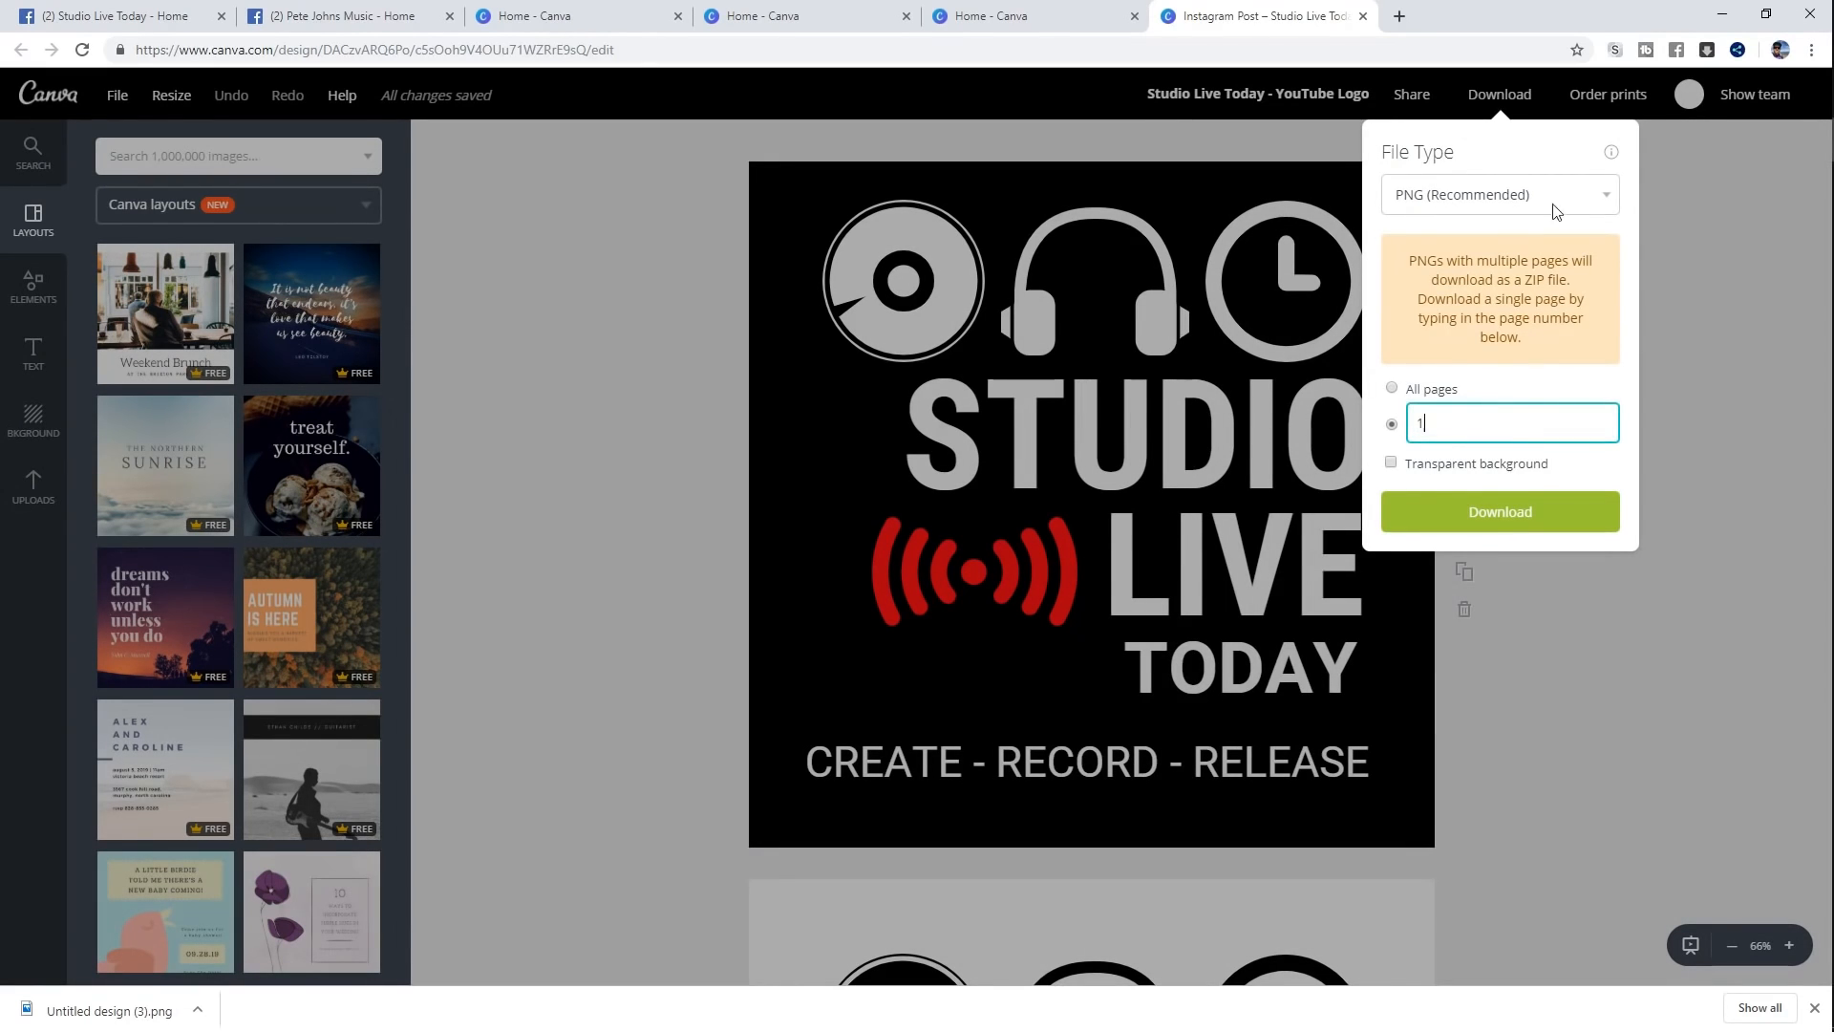
{"action": "left_click", "coordinate": [1499, 512]}
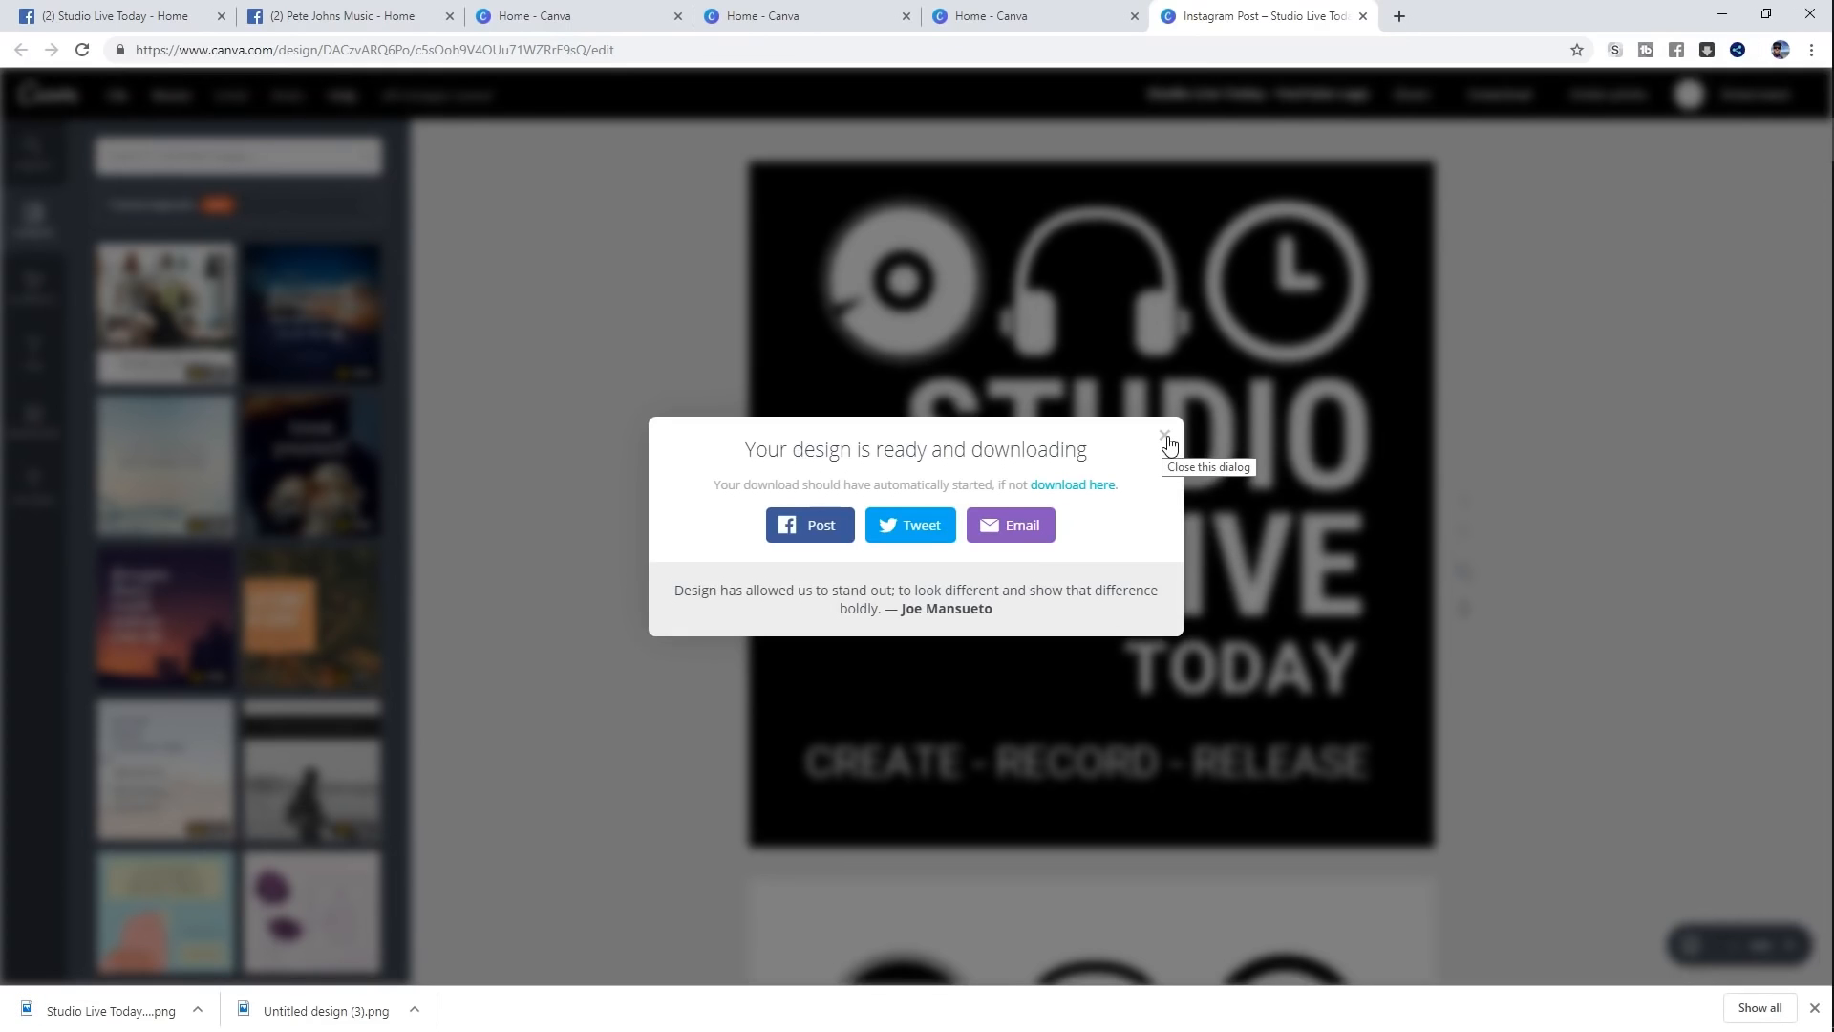
{"action": "left_click", "coordinate": [1164, 436]}
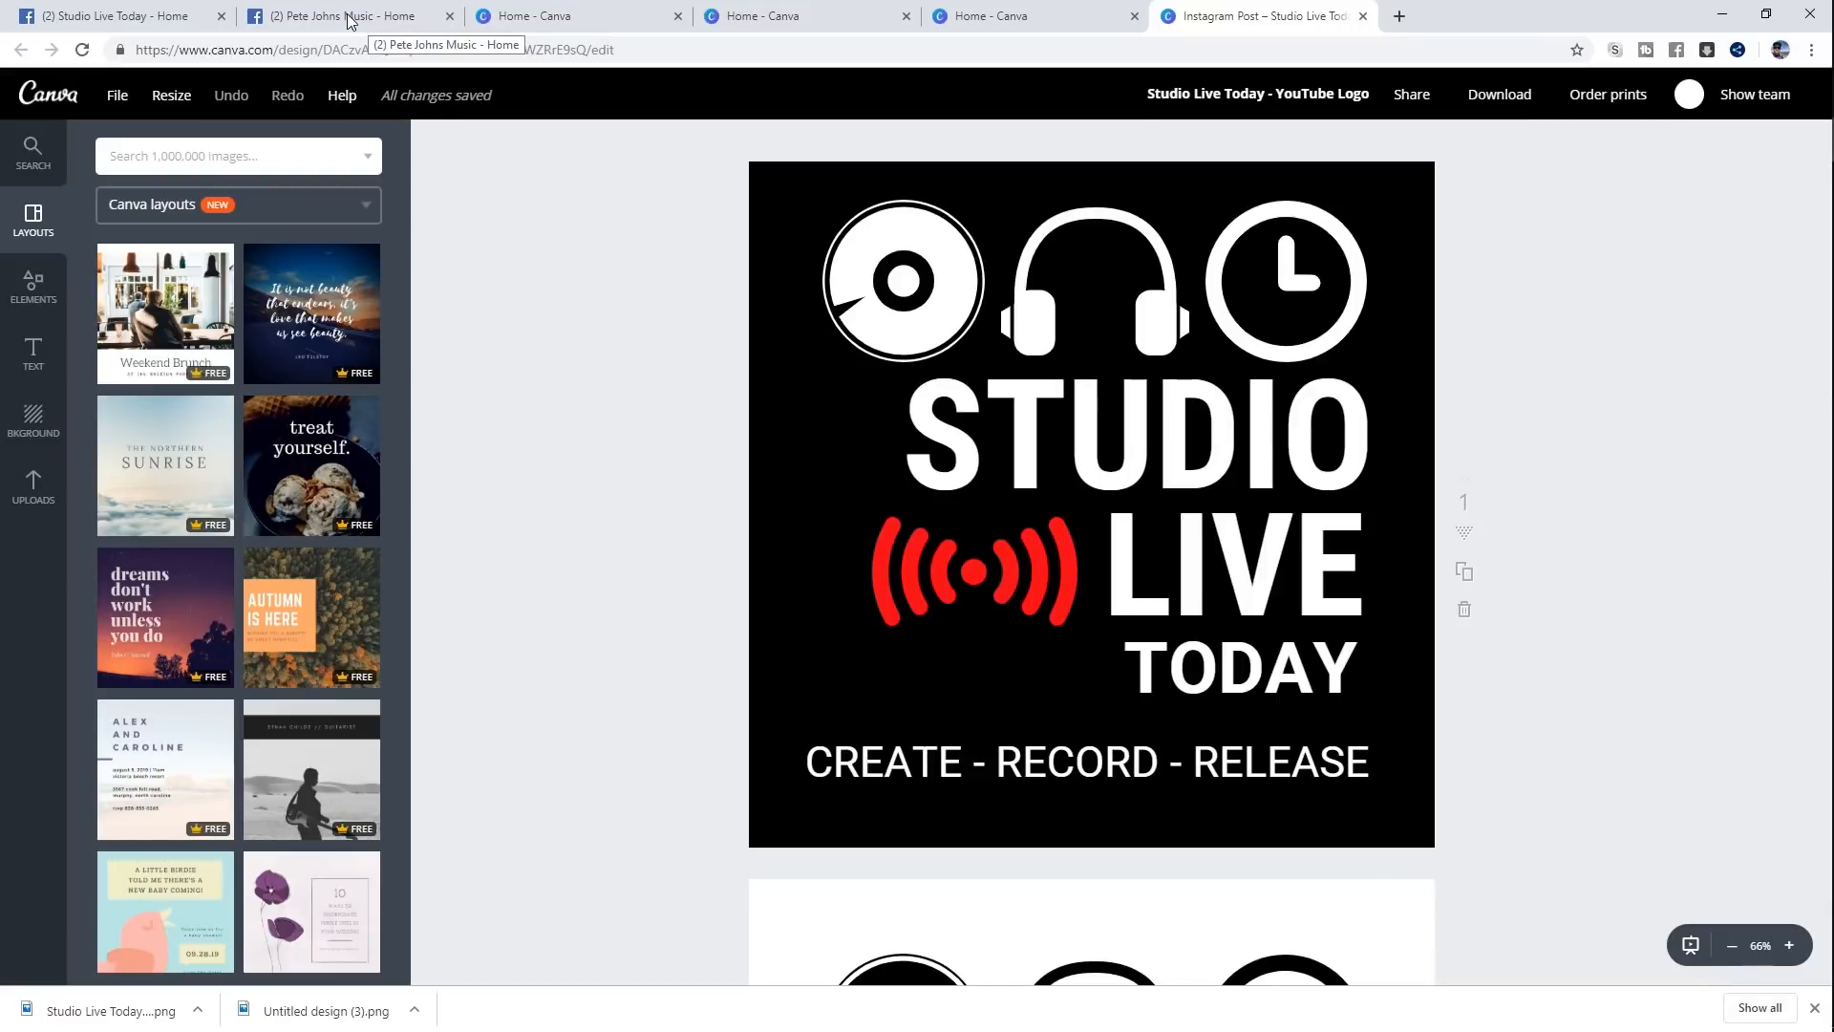
Step: Upload Studio Live Today - YouTube Logo.png from Downloads on the Facebook Page as its new profile picture
{"action": "left_click", "coordinate": [153, 16]}
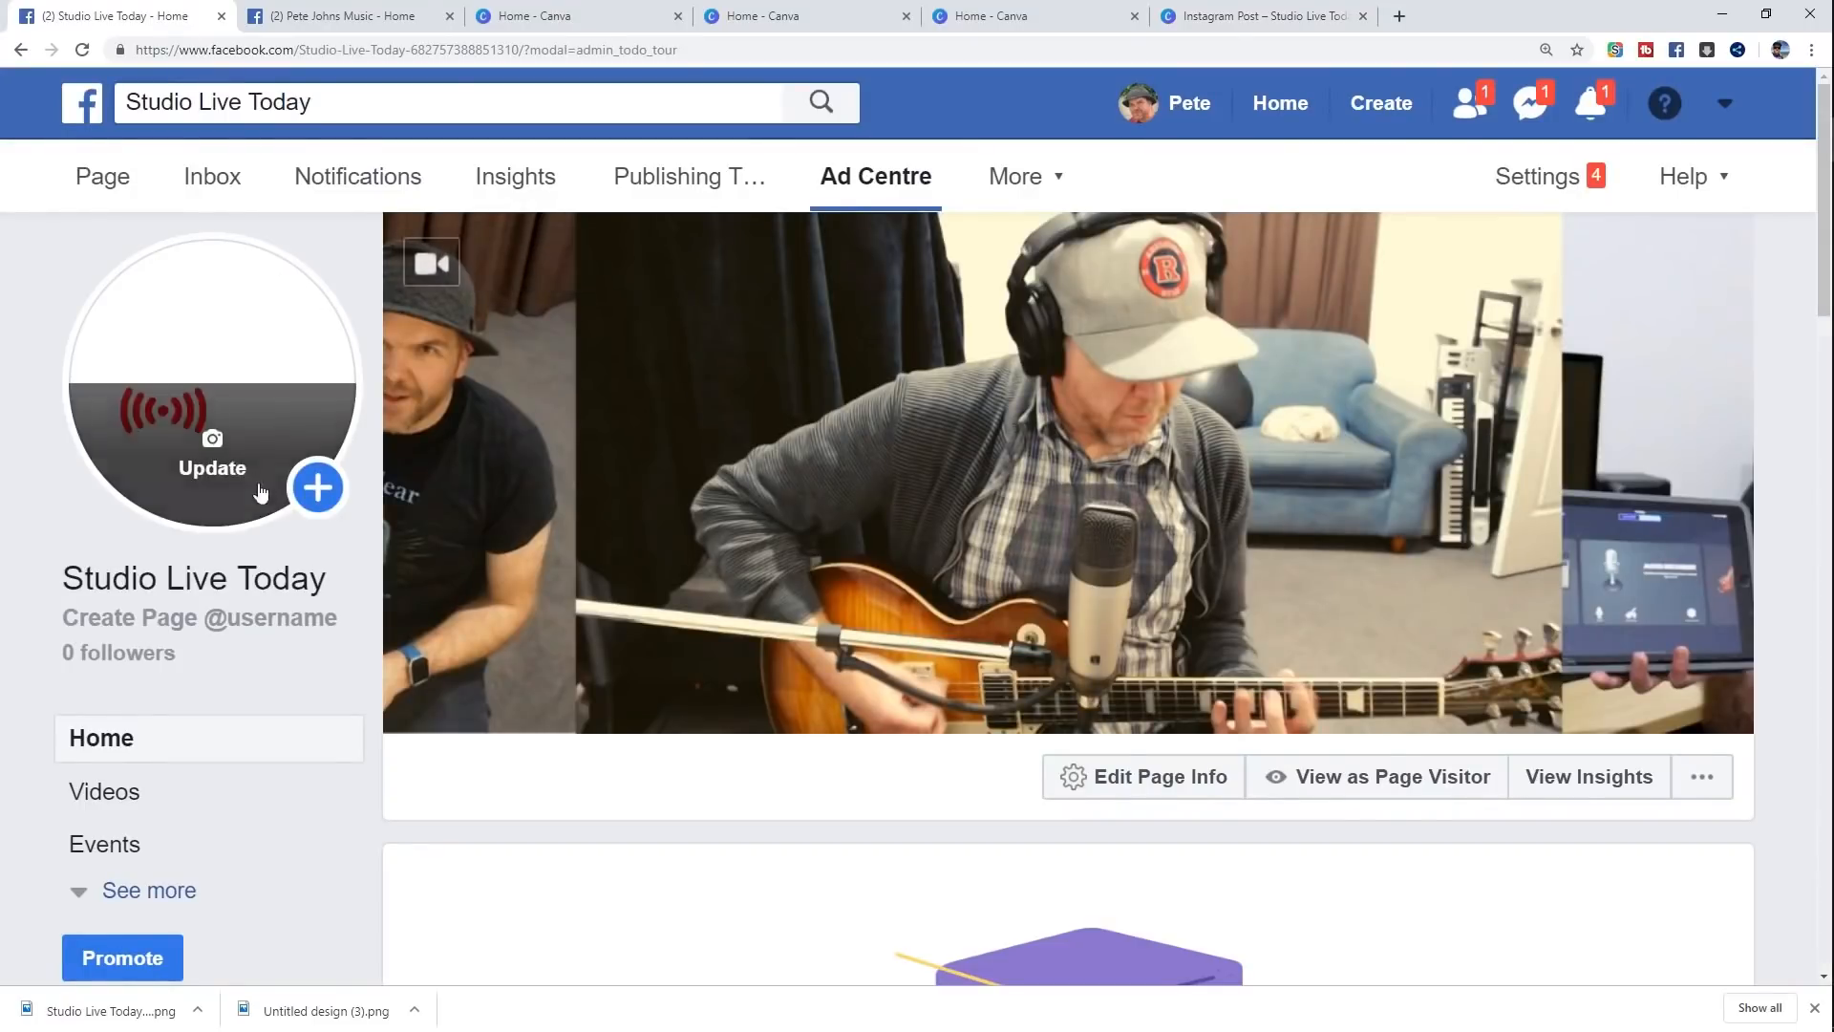
{"action": "left_click", "coordinate": [216, 477]}
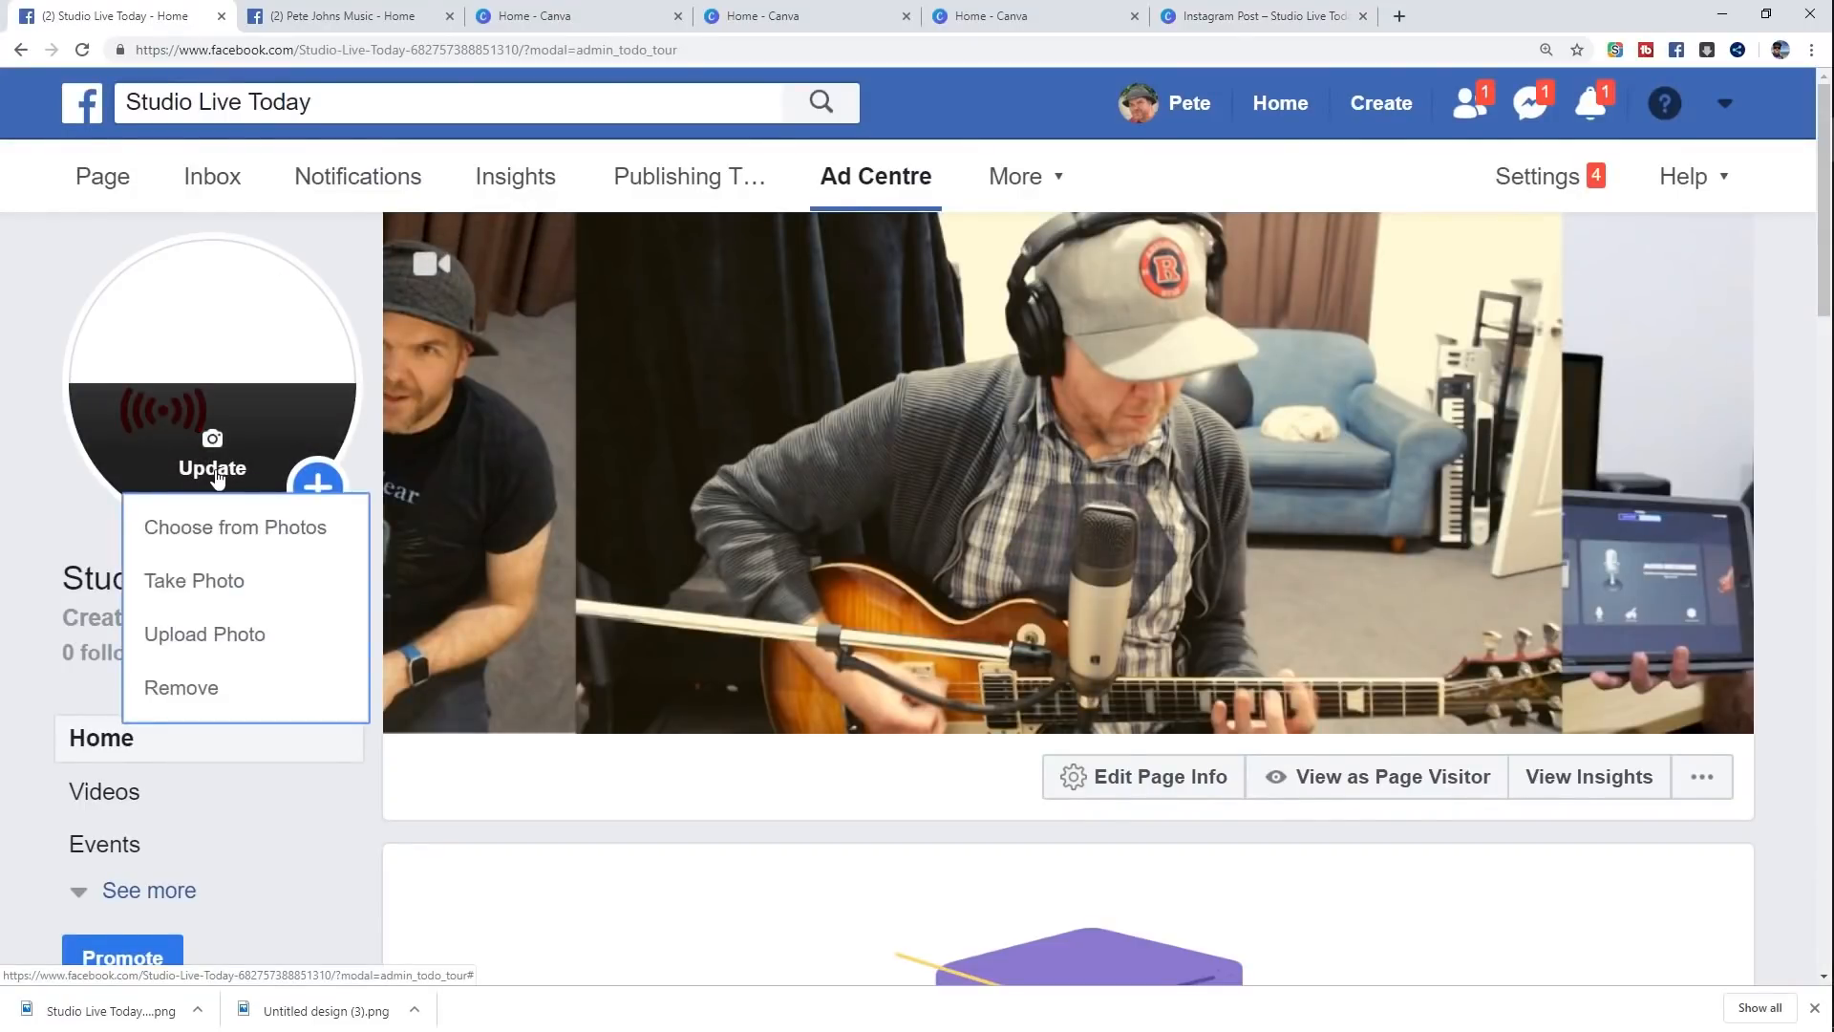
{"action": "left_click", "coordinate": [203, 635]}
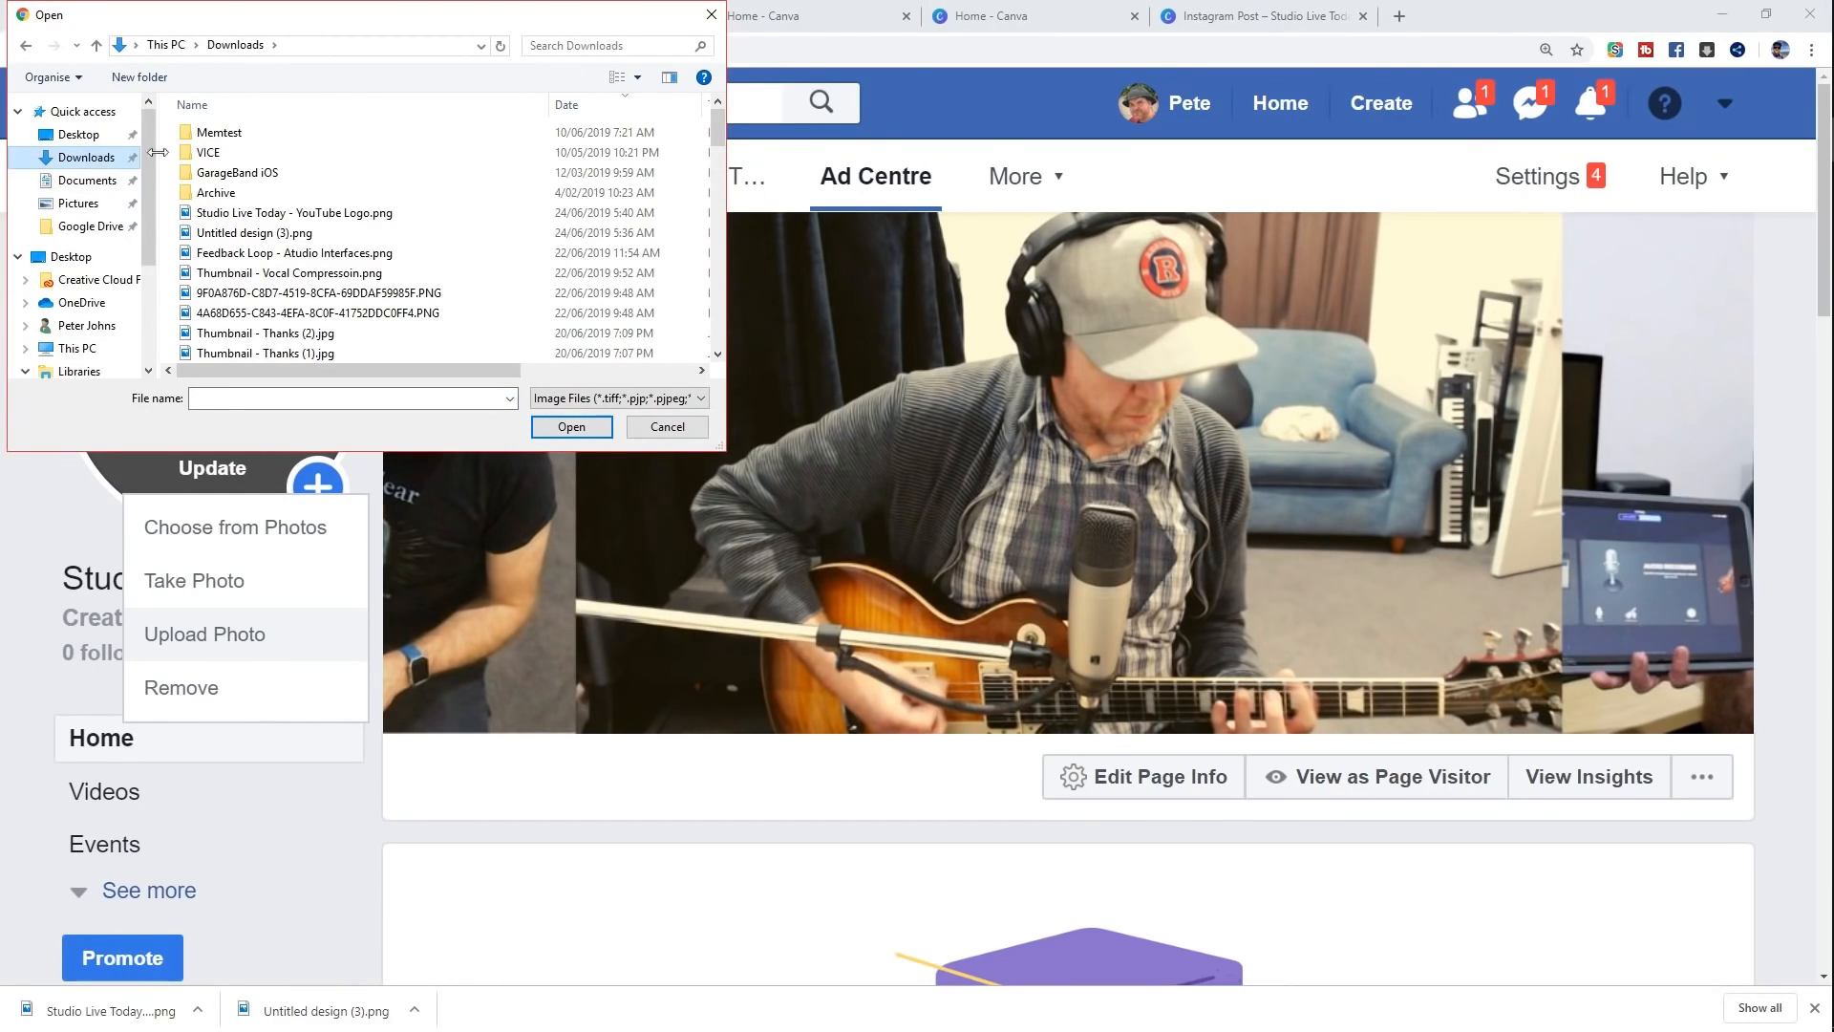
{"action": "left_click", "coordinate": [307, 214]}
{"action": "left_click", "coordinate": [577, 430]}
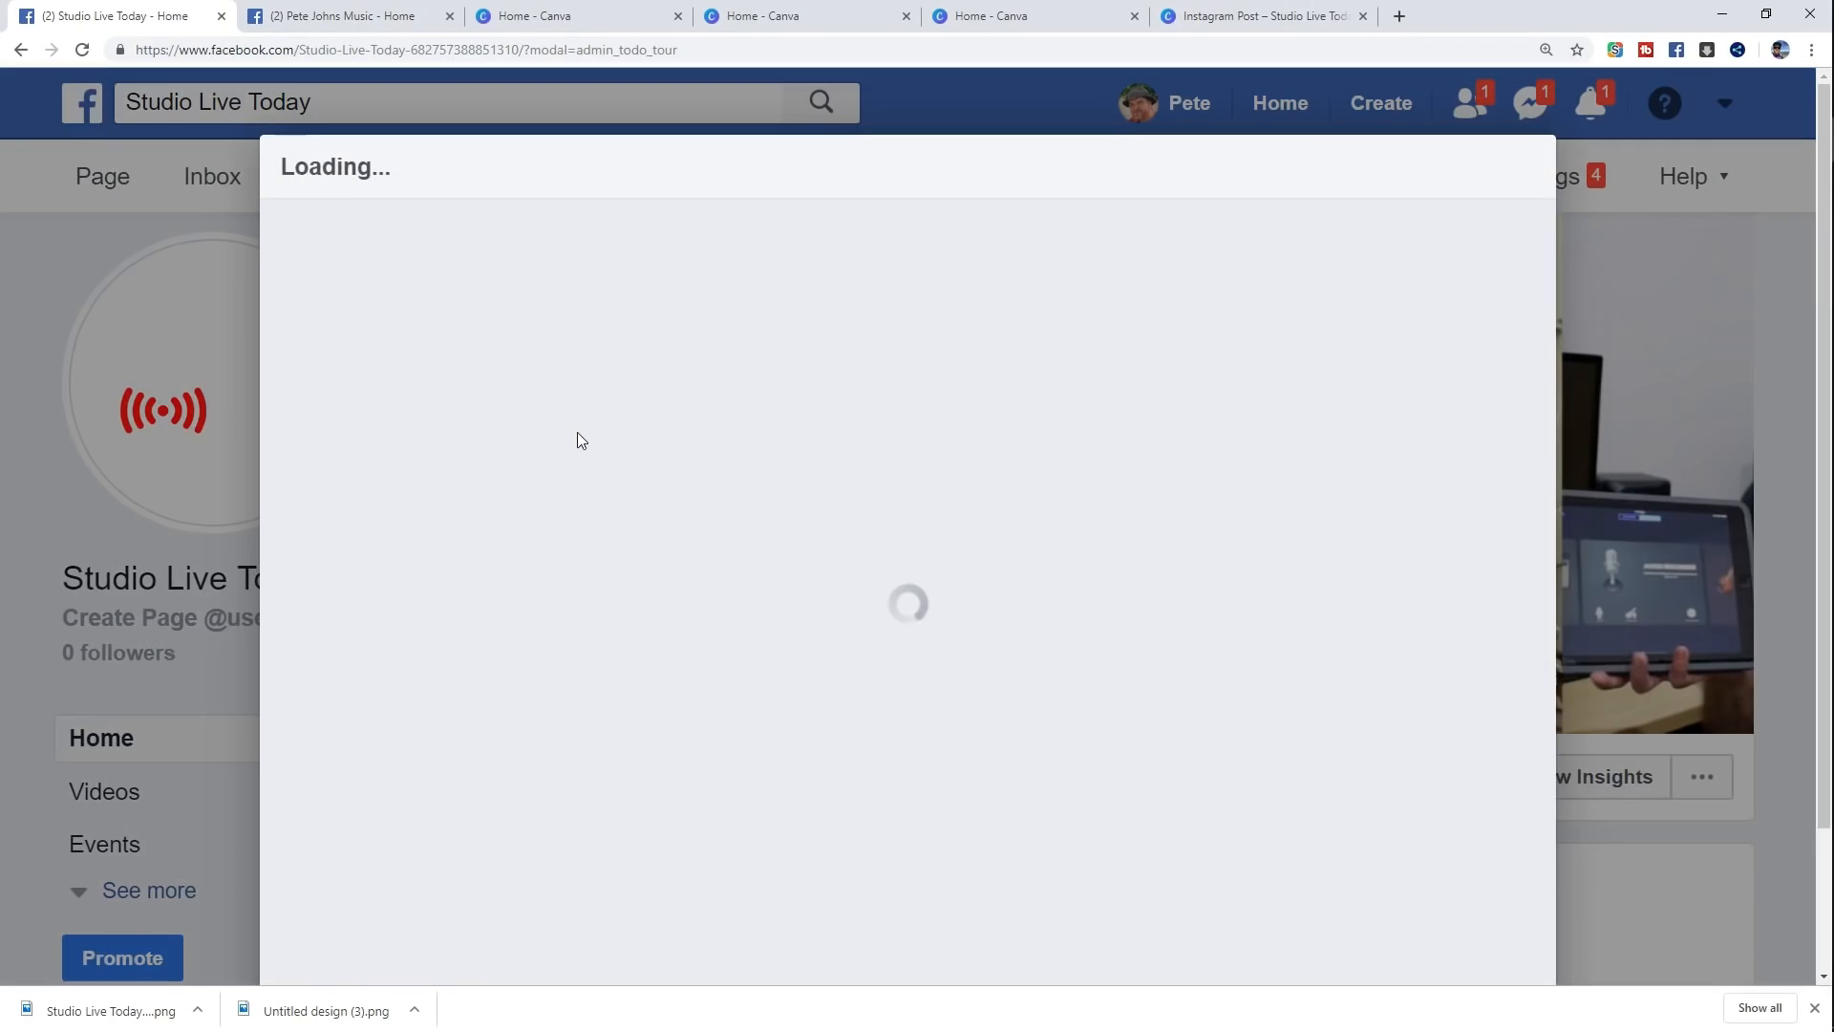
Step: Zoom the profile picture crop out to its minimum so the whole logo is included, and save it
{"action": "left_click_drag", "start_coordinate": [1028, 585], "coordinate": [876, 575]}
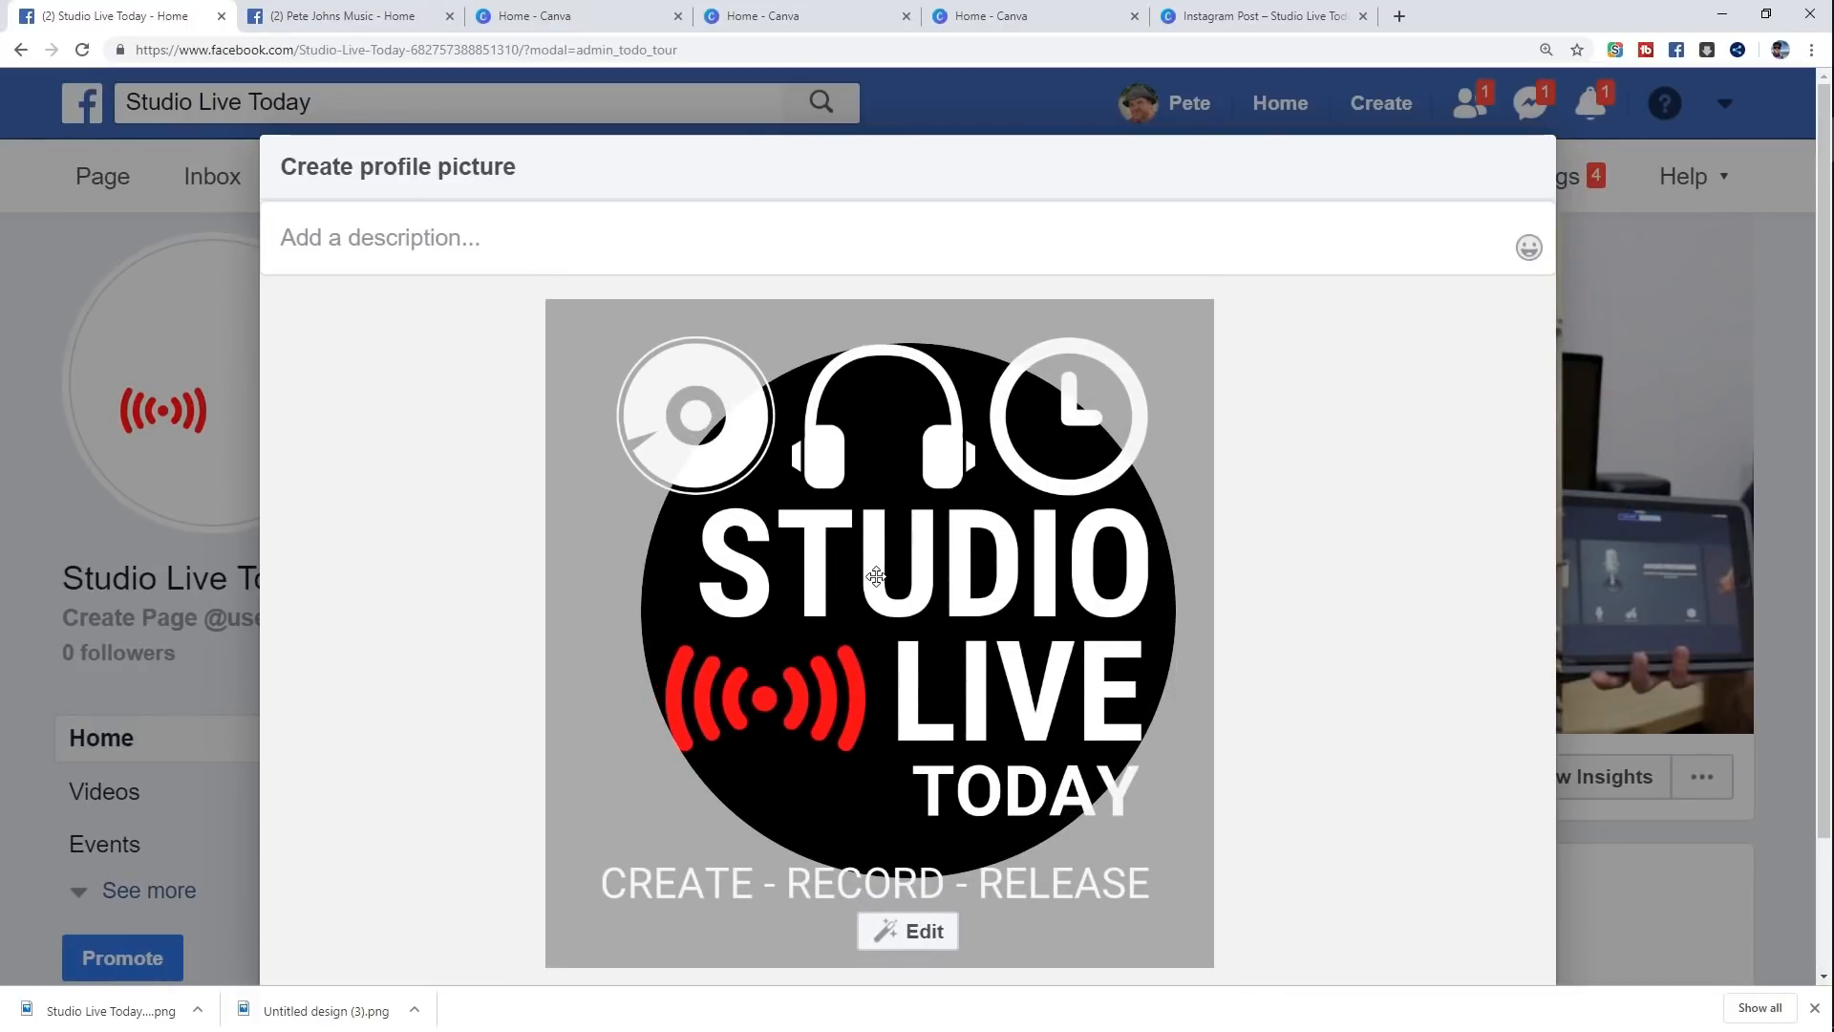
{"action": "scroll", "coordinate": [1440, 522], "scroll_direction": "down", "scroll_amount": 2}
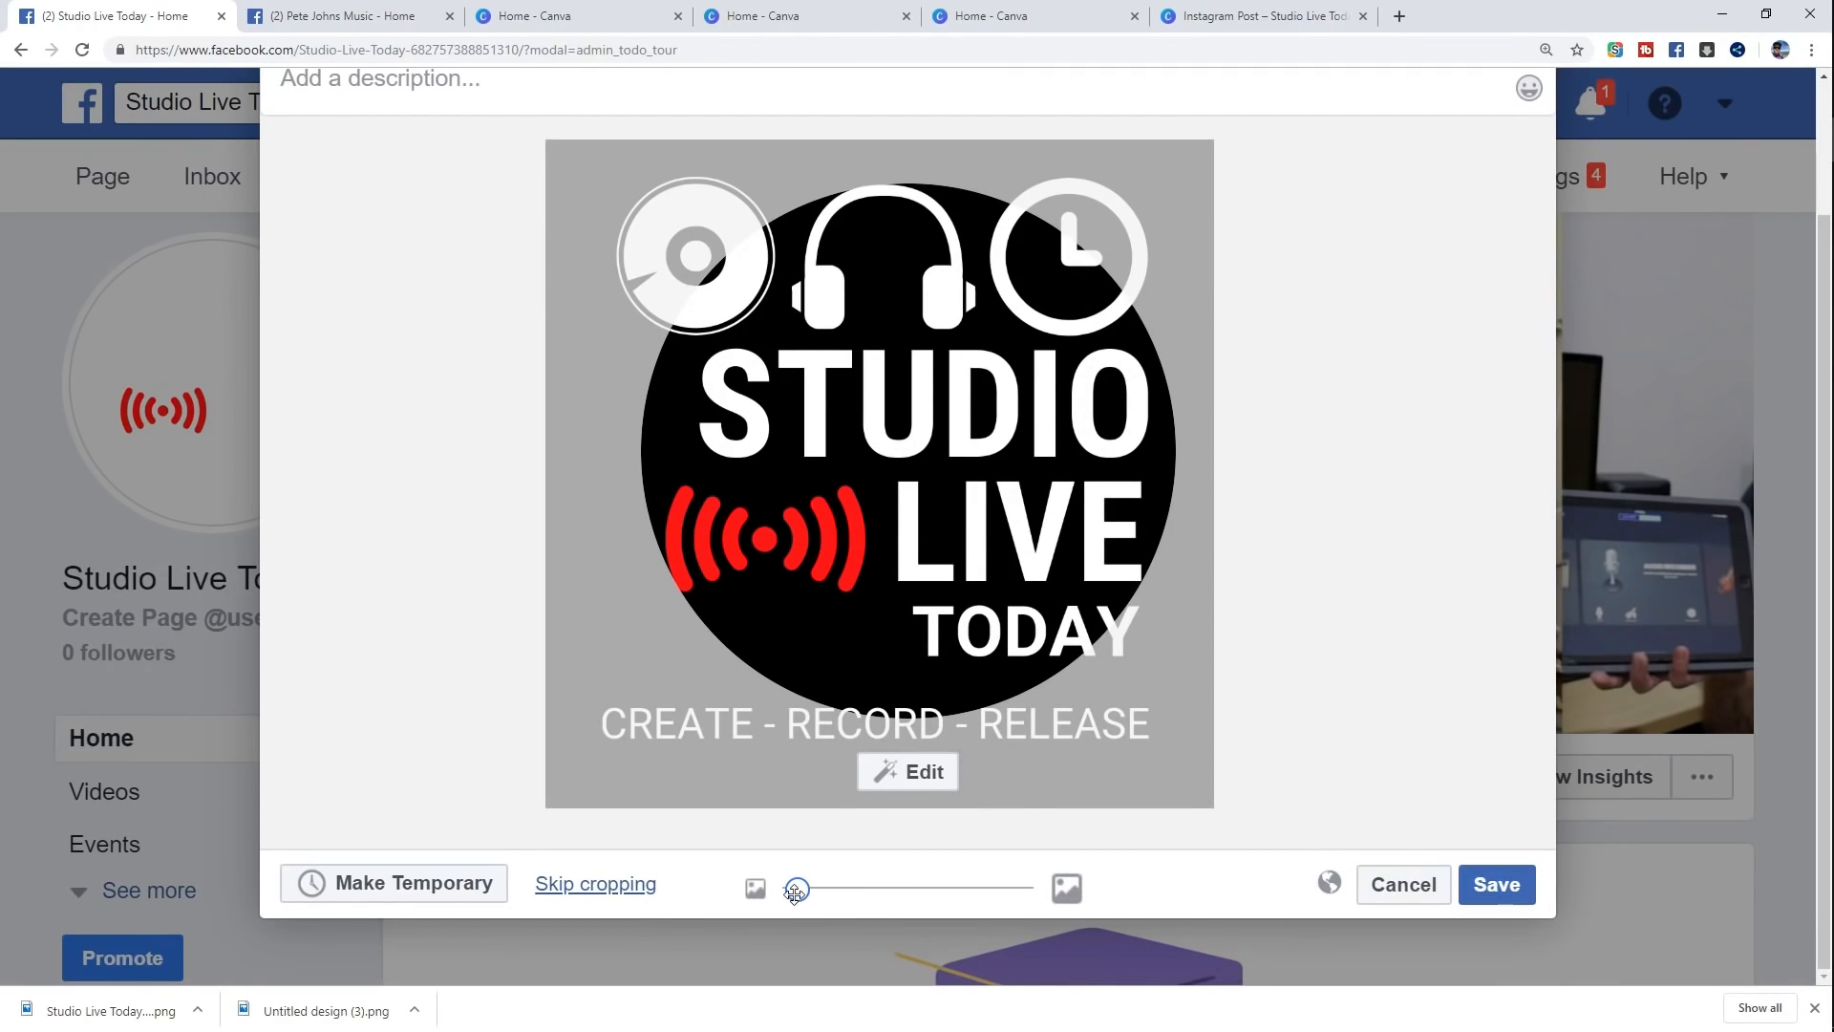
{"action": "left_click_drag", "start_coordinate": [794, 892], "coordinate": [729, 887]}
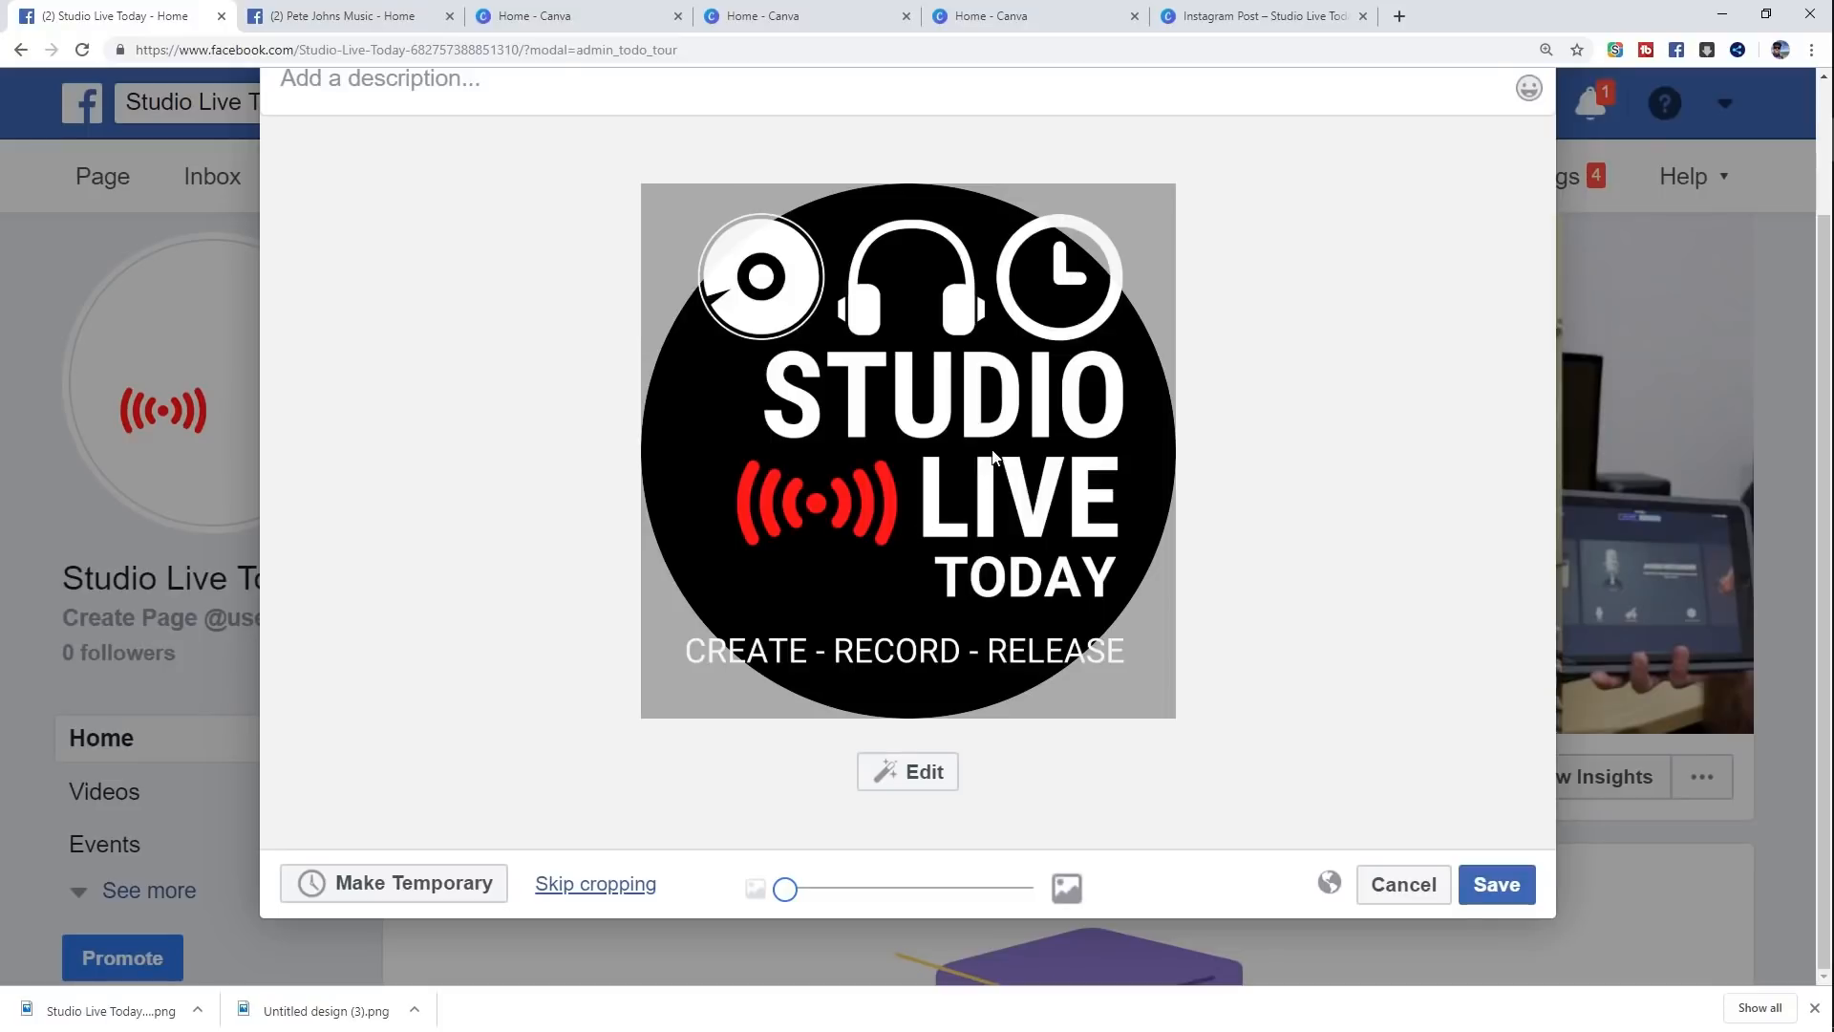
{"action": "left_click", "coordinate": [1497, 886]}
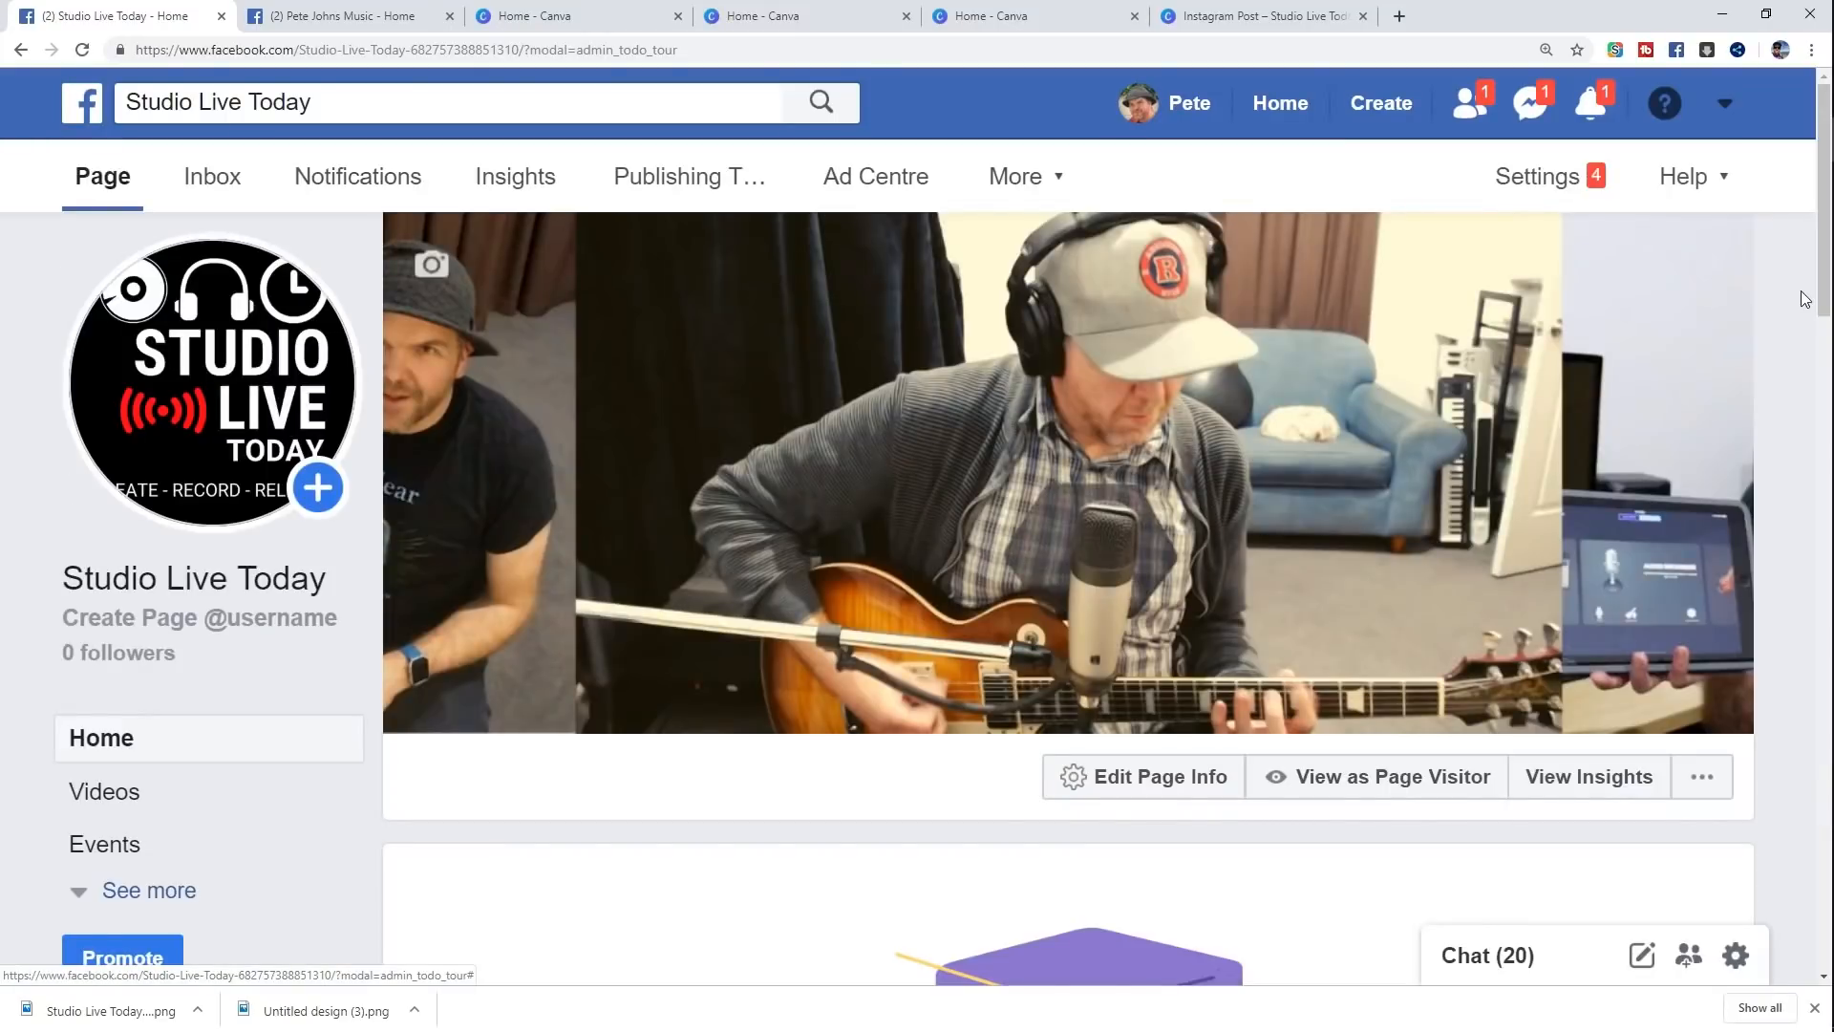
{"action": "scroll", "coordinate": [1801, 291], "scroll_direction": "down", "scroll_amount": 3}
{"action": "scroll", "coordinate": [1802, 291], "scroll_direction": "up", "scroll_amount": 3}
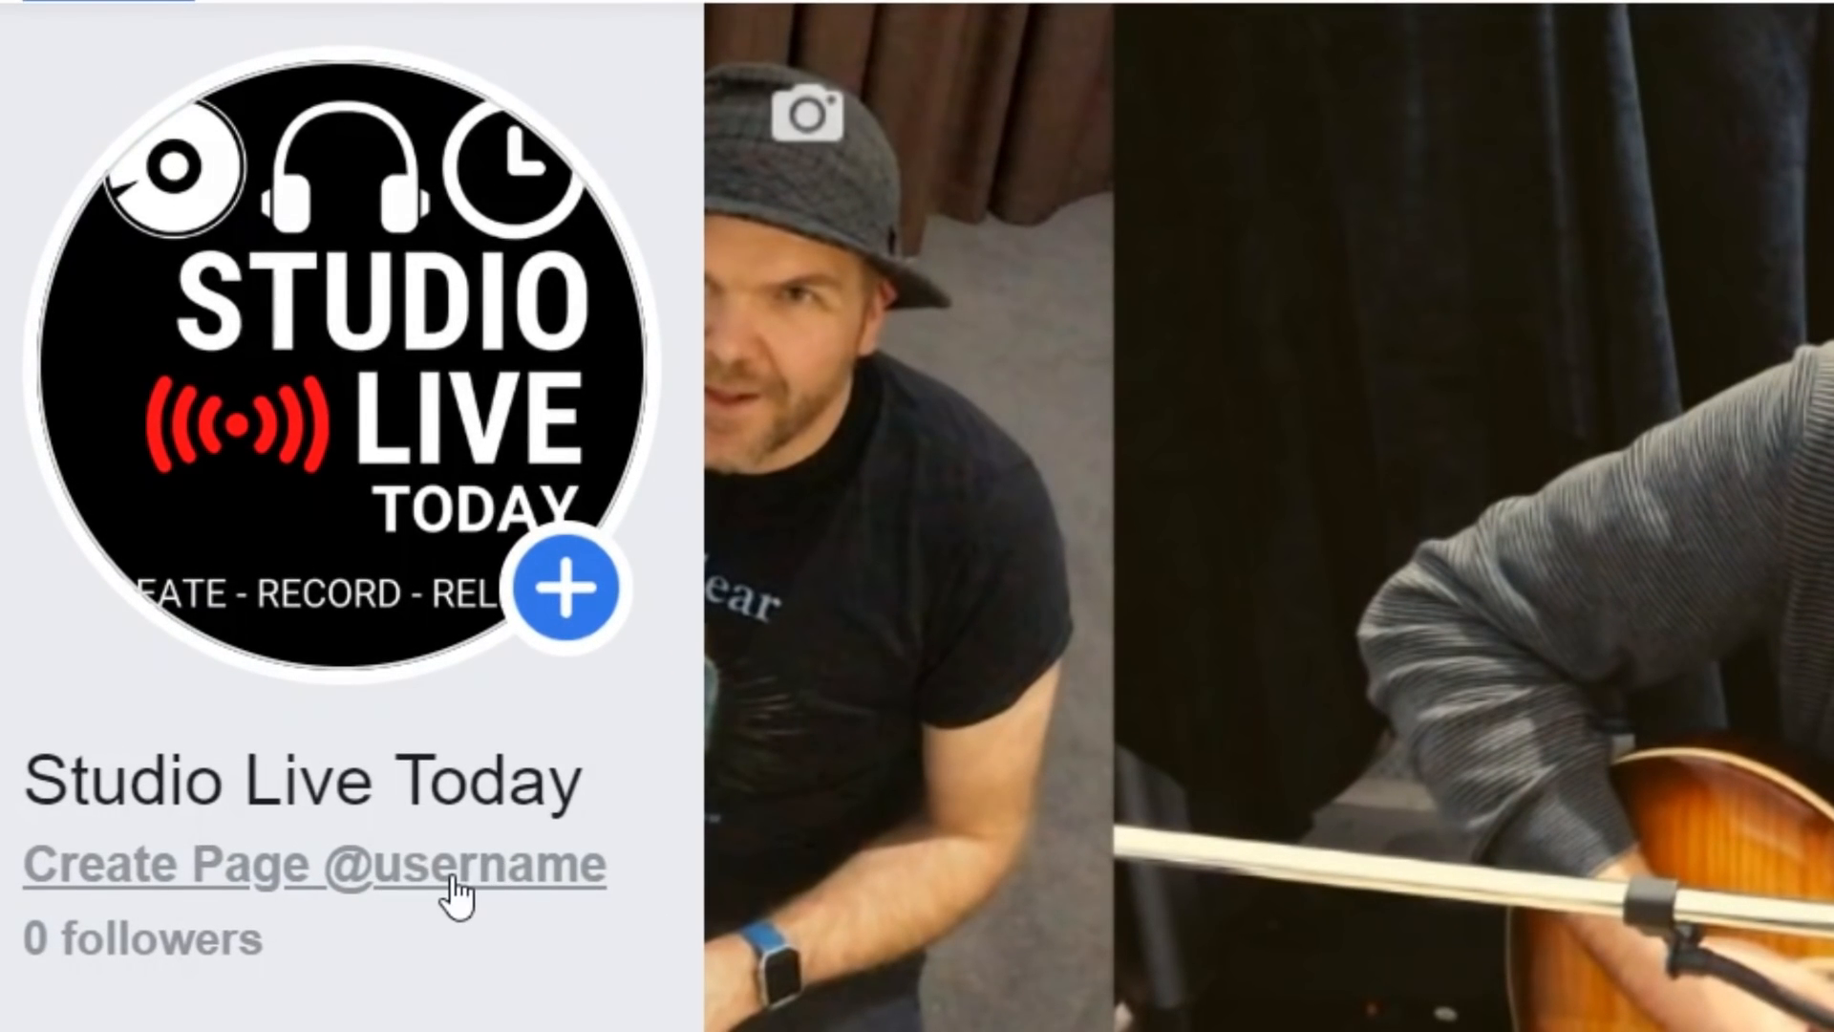
{"action": "left_click", "coordinate": [453, 879]}
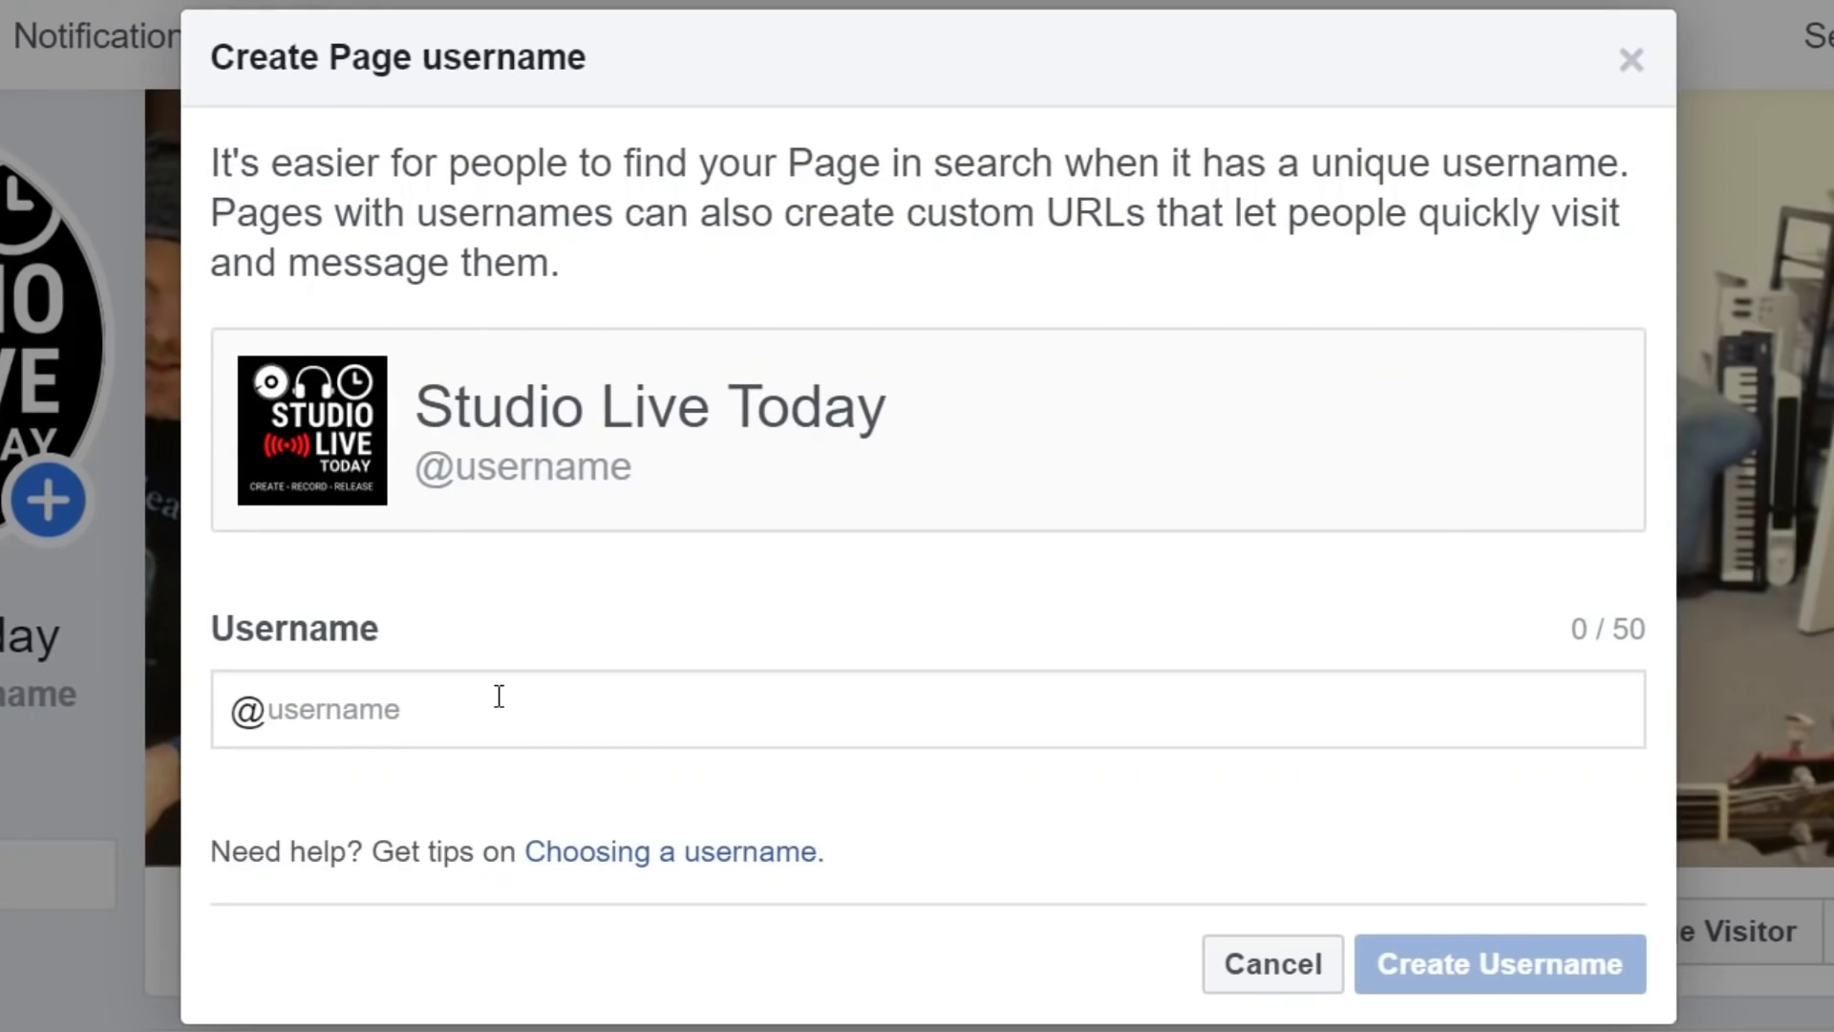
{"action": "left_click", "coordinate": [1045, 855]}
{"action": "type", "text": "S"}
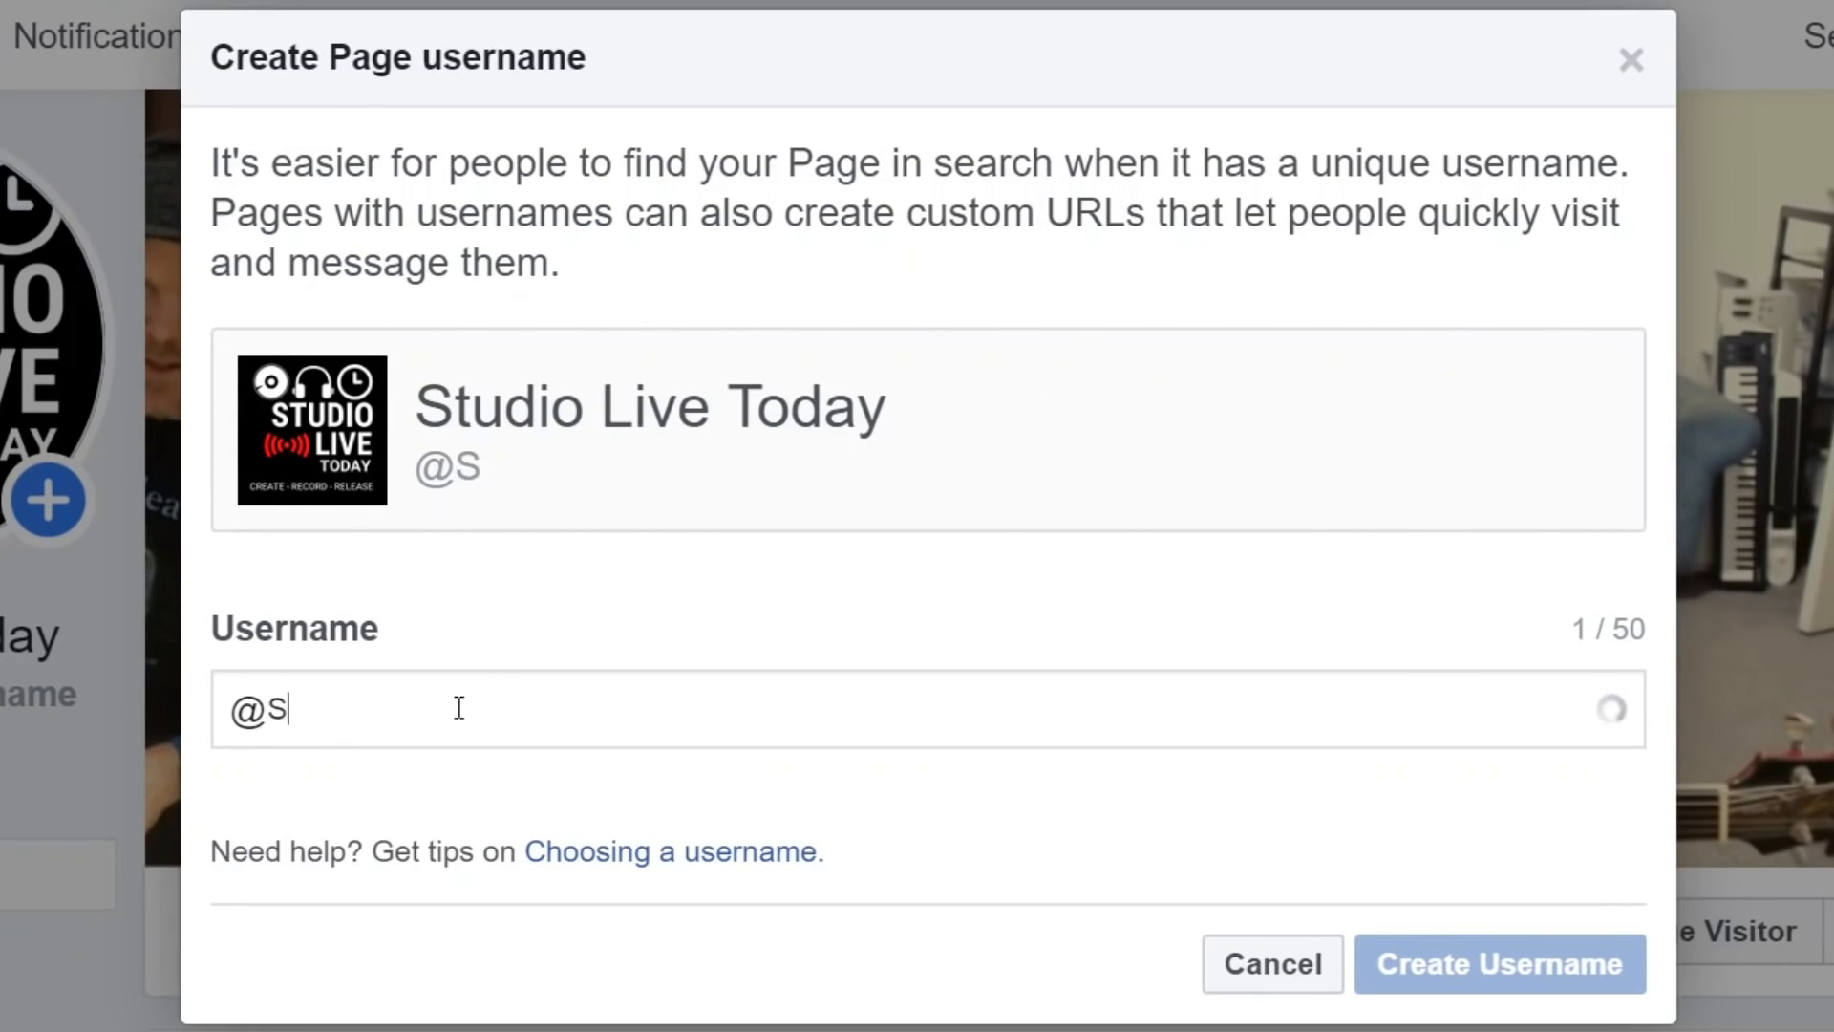
{"action": "type", "text": "tudioLiveToday"}
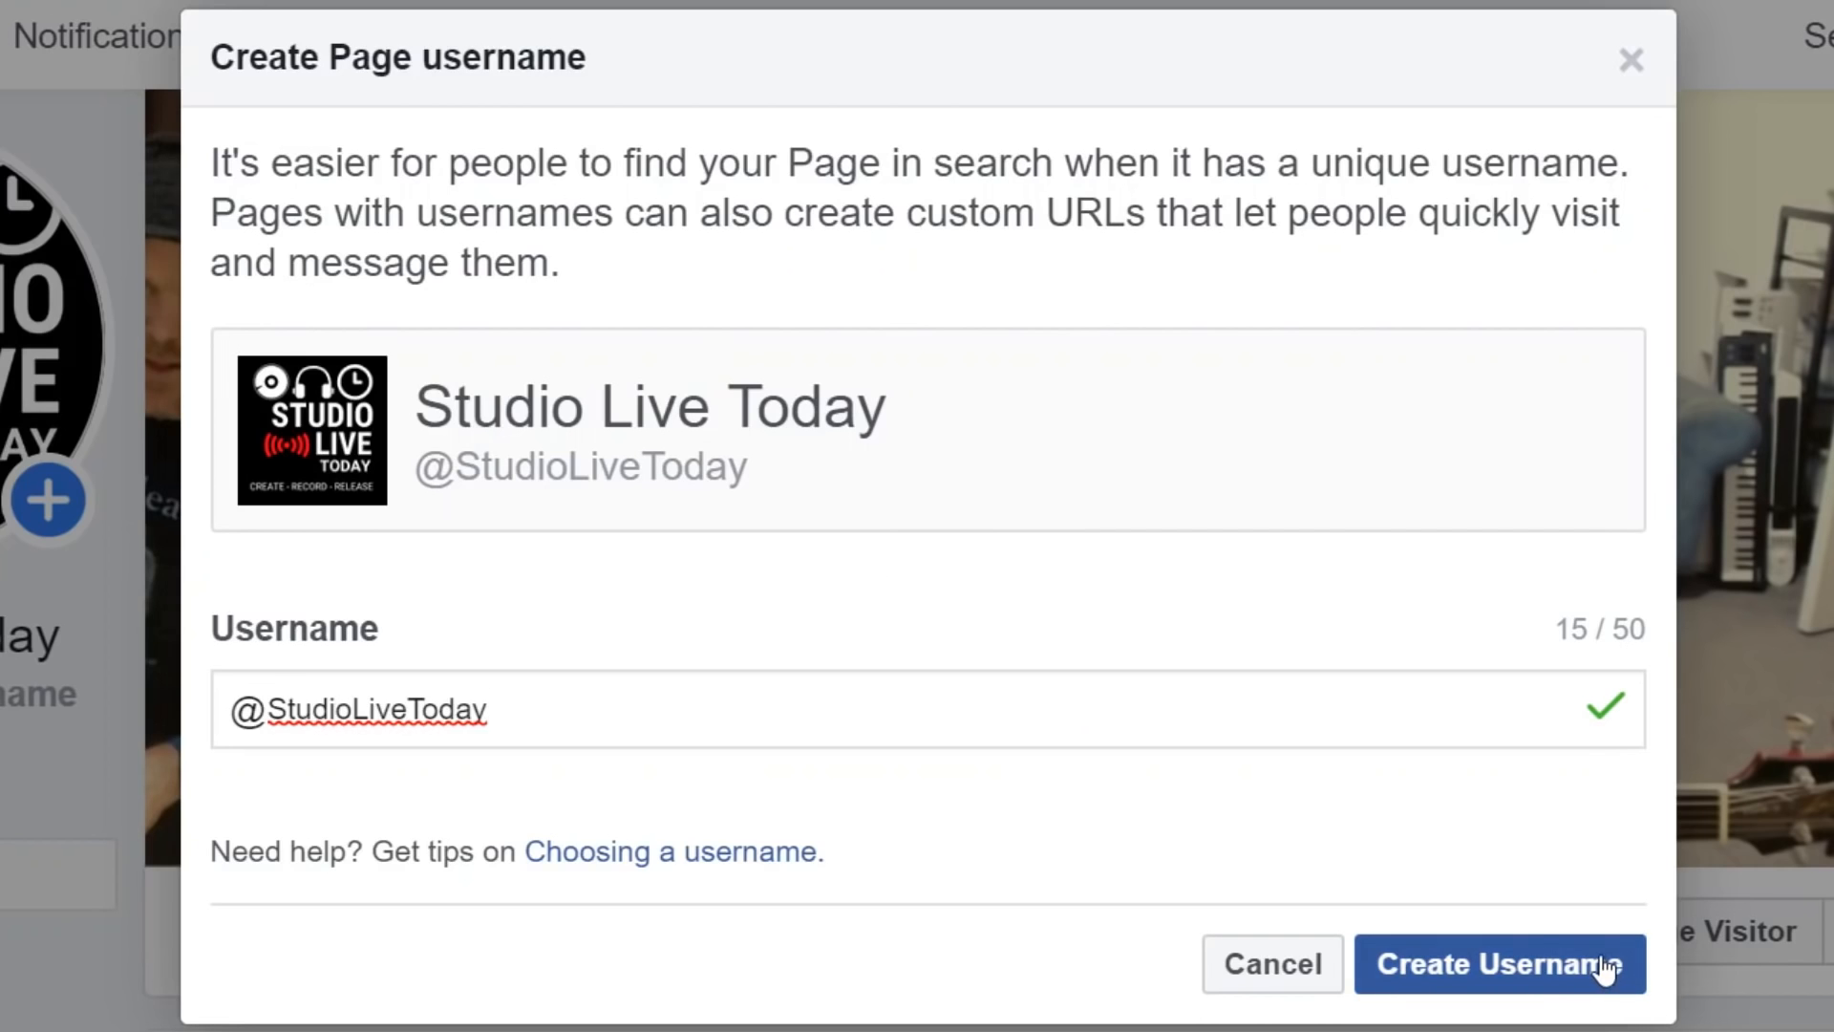
{"action": "left_click", "coordinate": [1486, 963]}
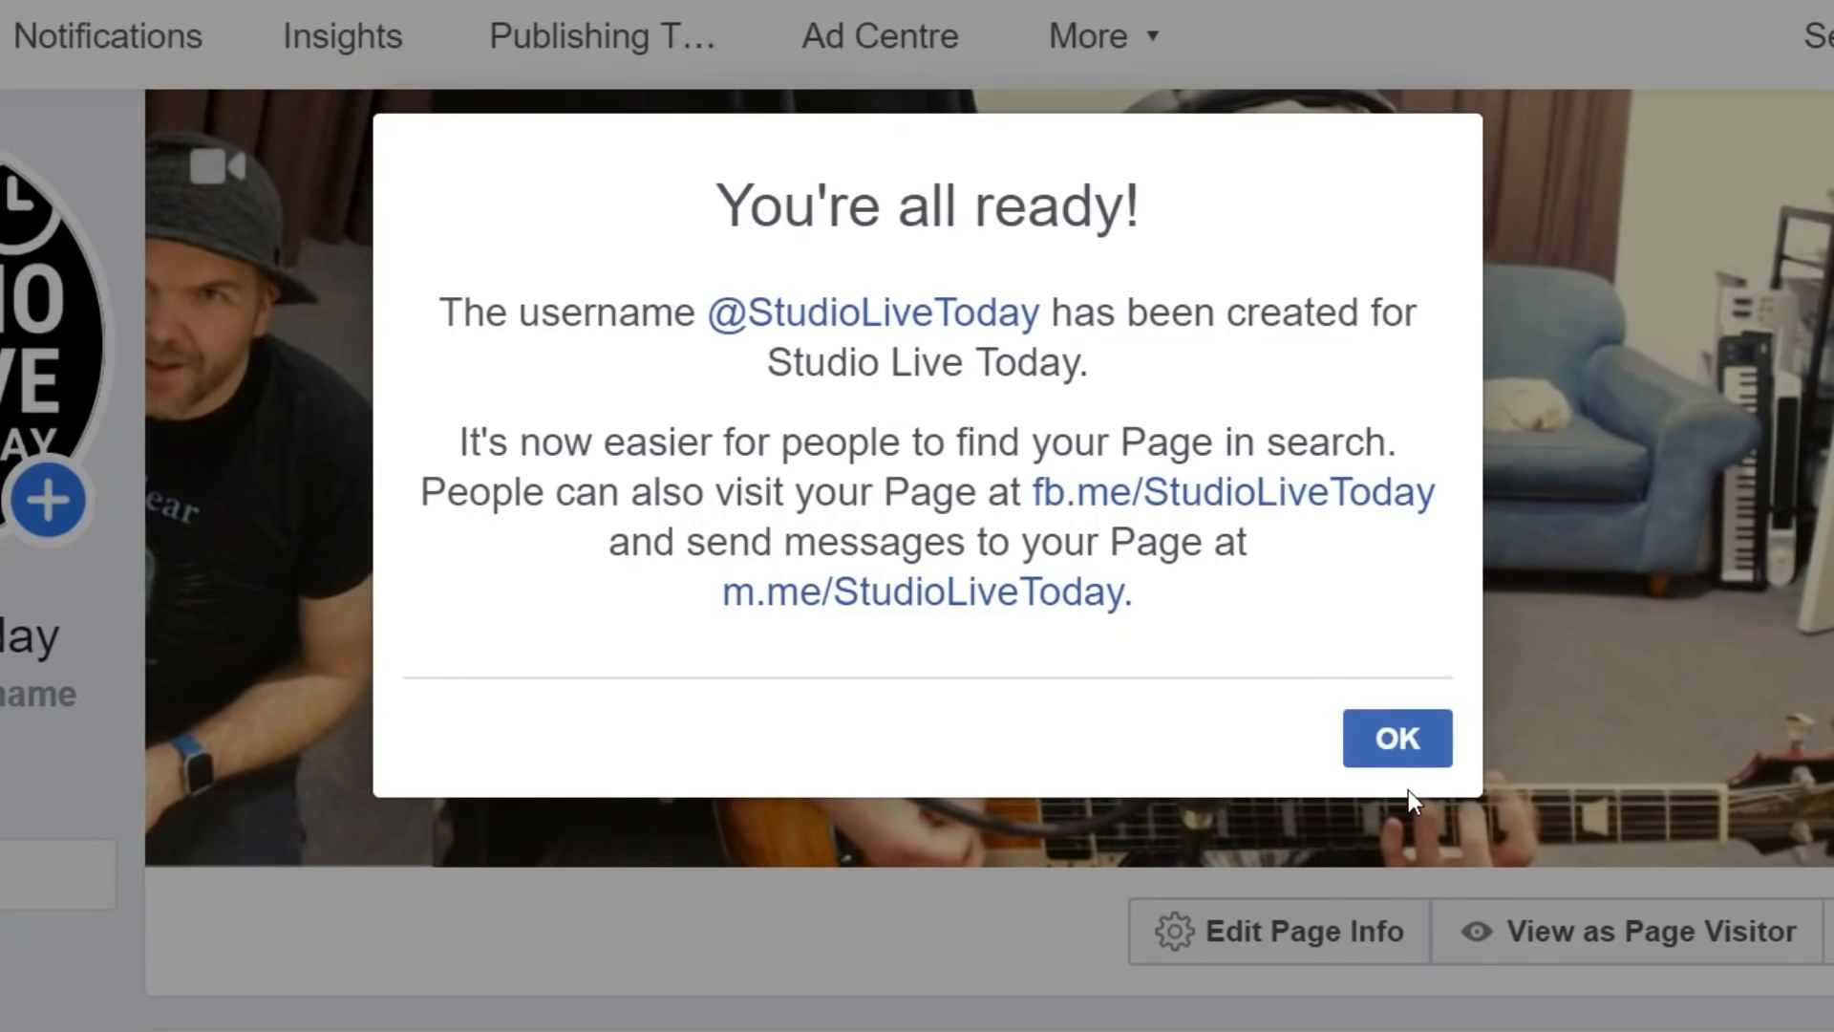
{"action": "left_click", "coordinate": [1407, 748]}
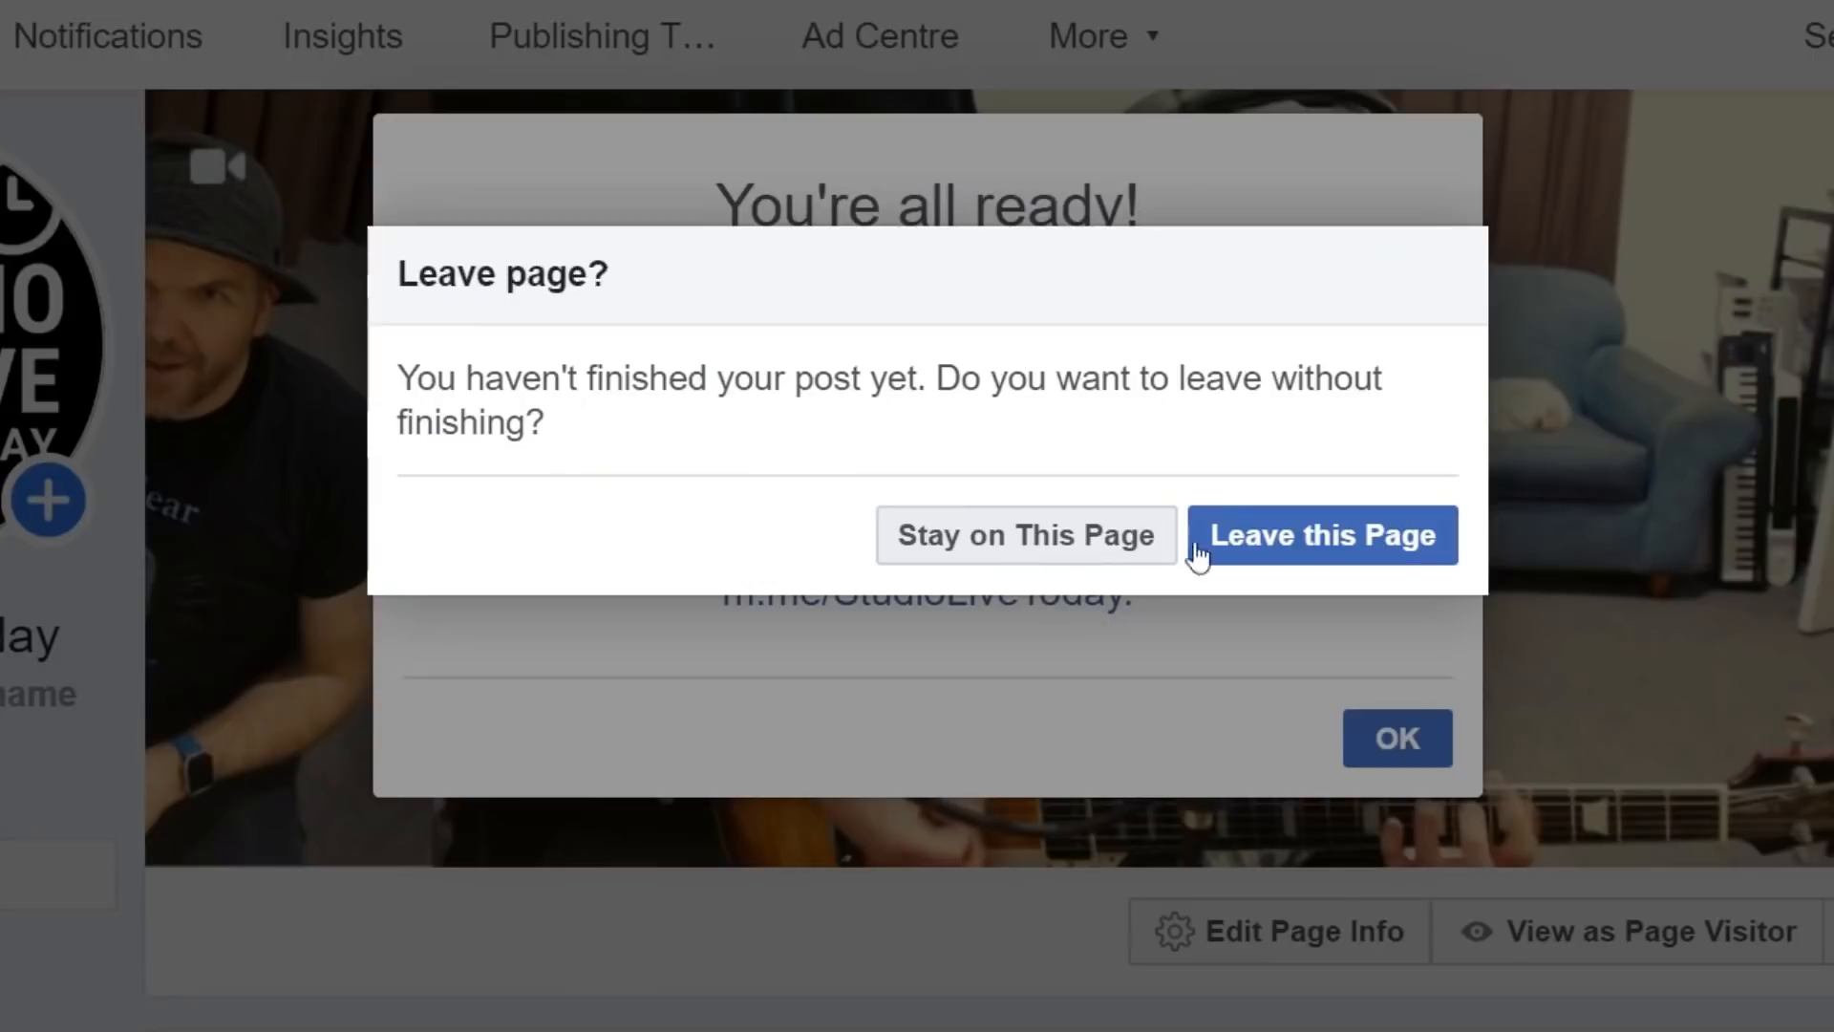
{"action": "left_click", "coordinate": [1059, 559]}
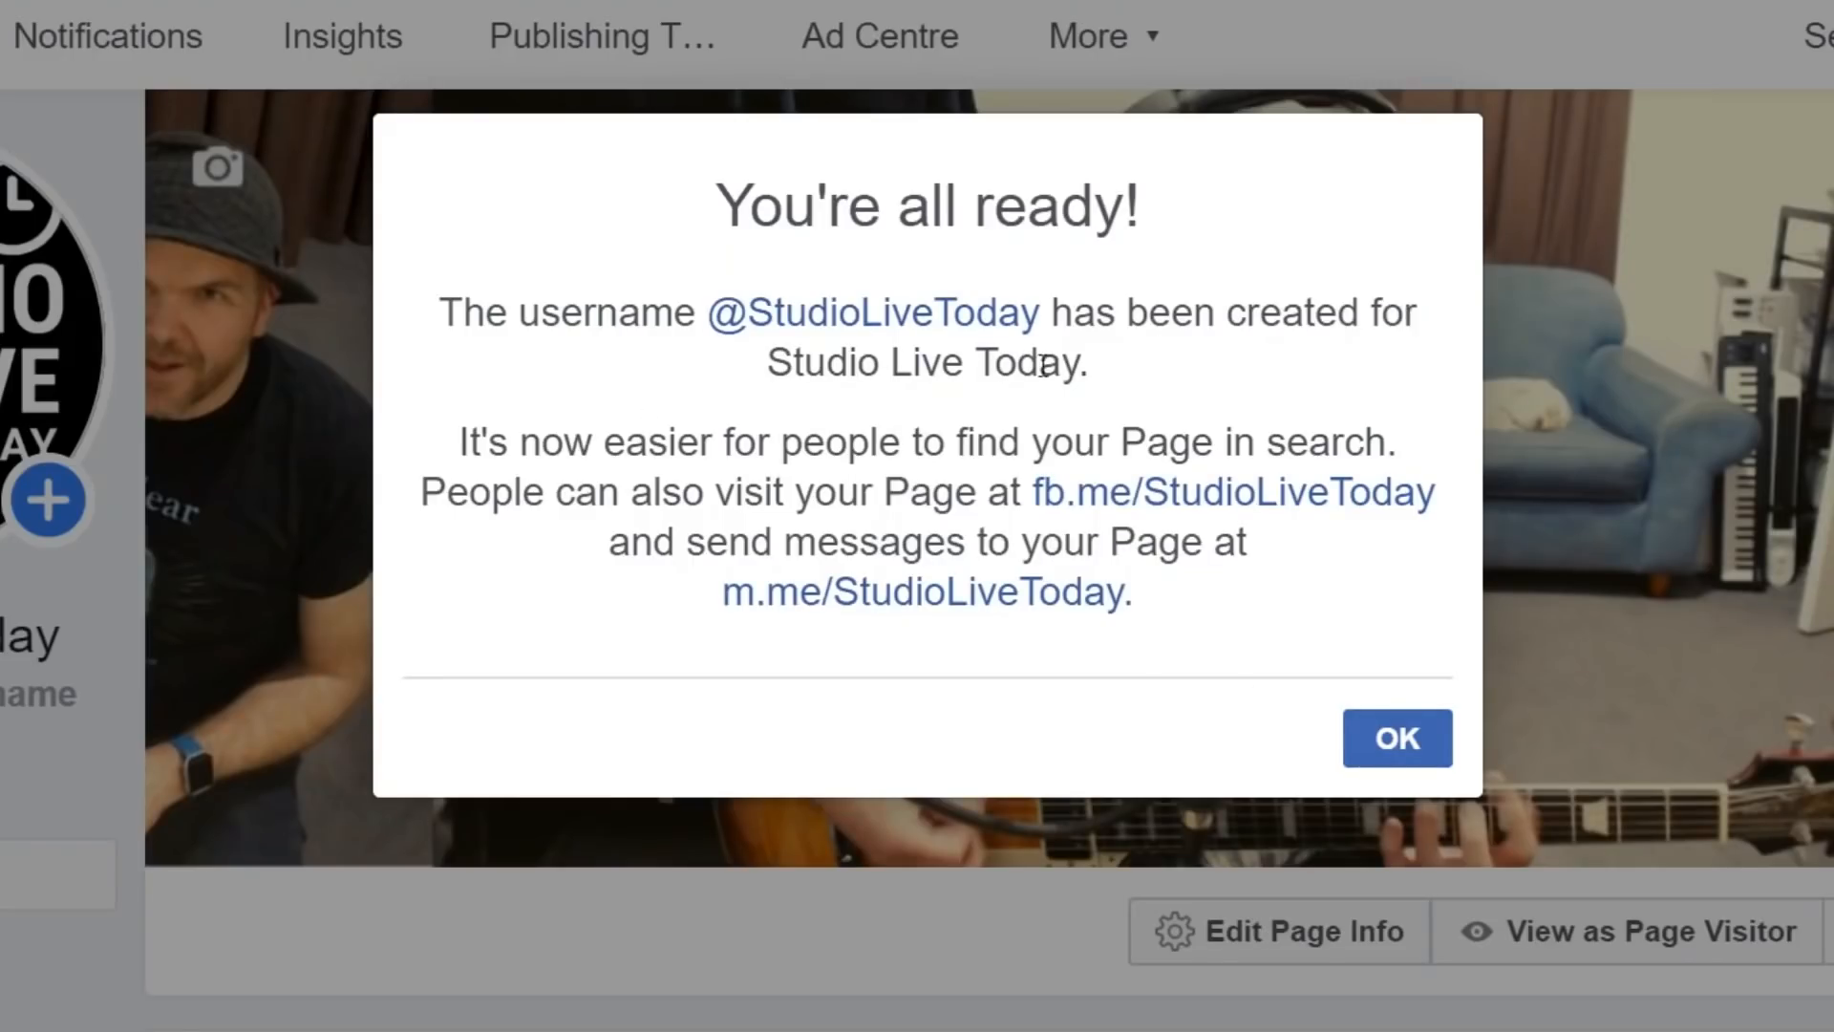
{"action": "left_click", "coordinate": [1397, 738]}
Step: Review the Page from its profile picture, name and username through the spotlight videos to the post area
{"action": "scroll", "coordinate": [1403, 746], "scroll_direction": "down", "scroll_amount": 5}
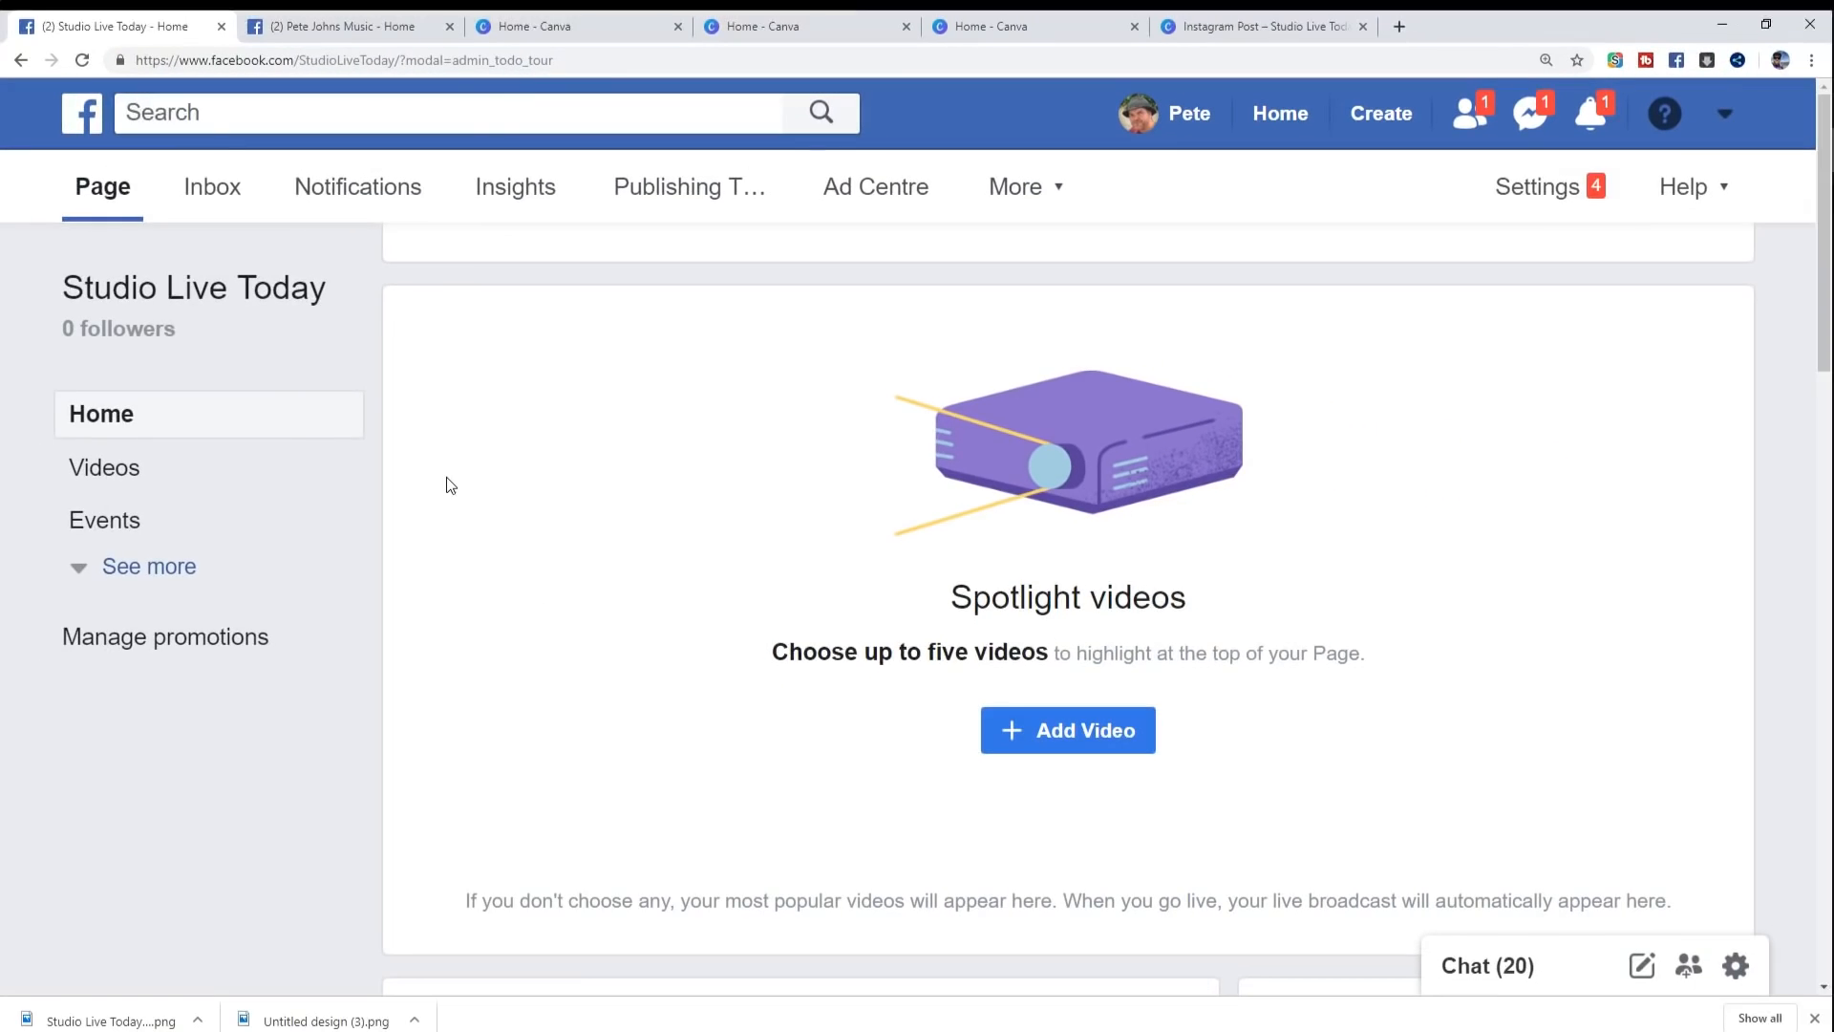
{"action": "scroll", "coordinate": [249, 484], "scroll_direction": "up", "scroll_amount": 5}
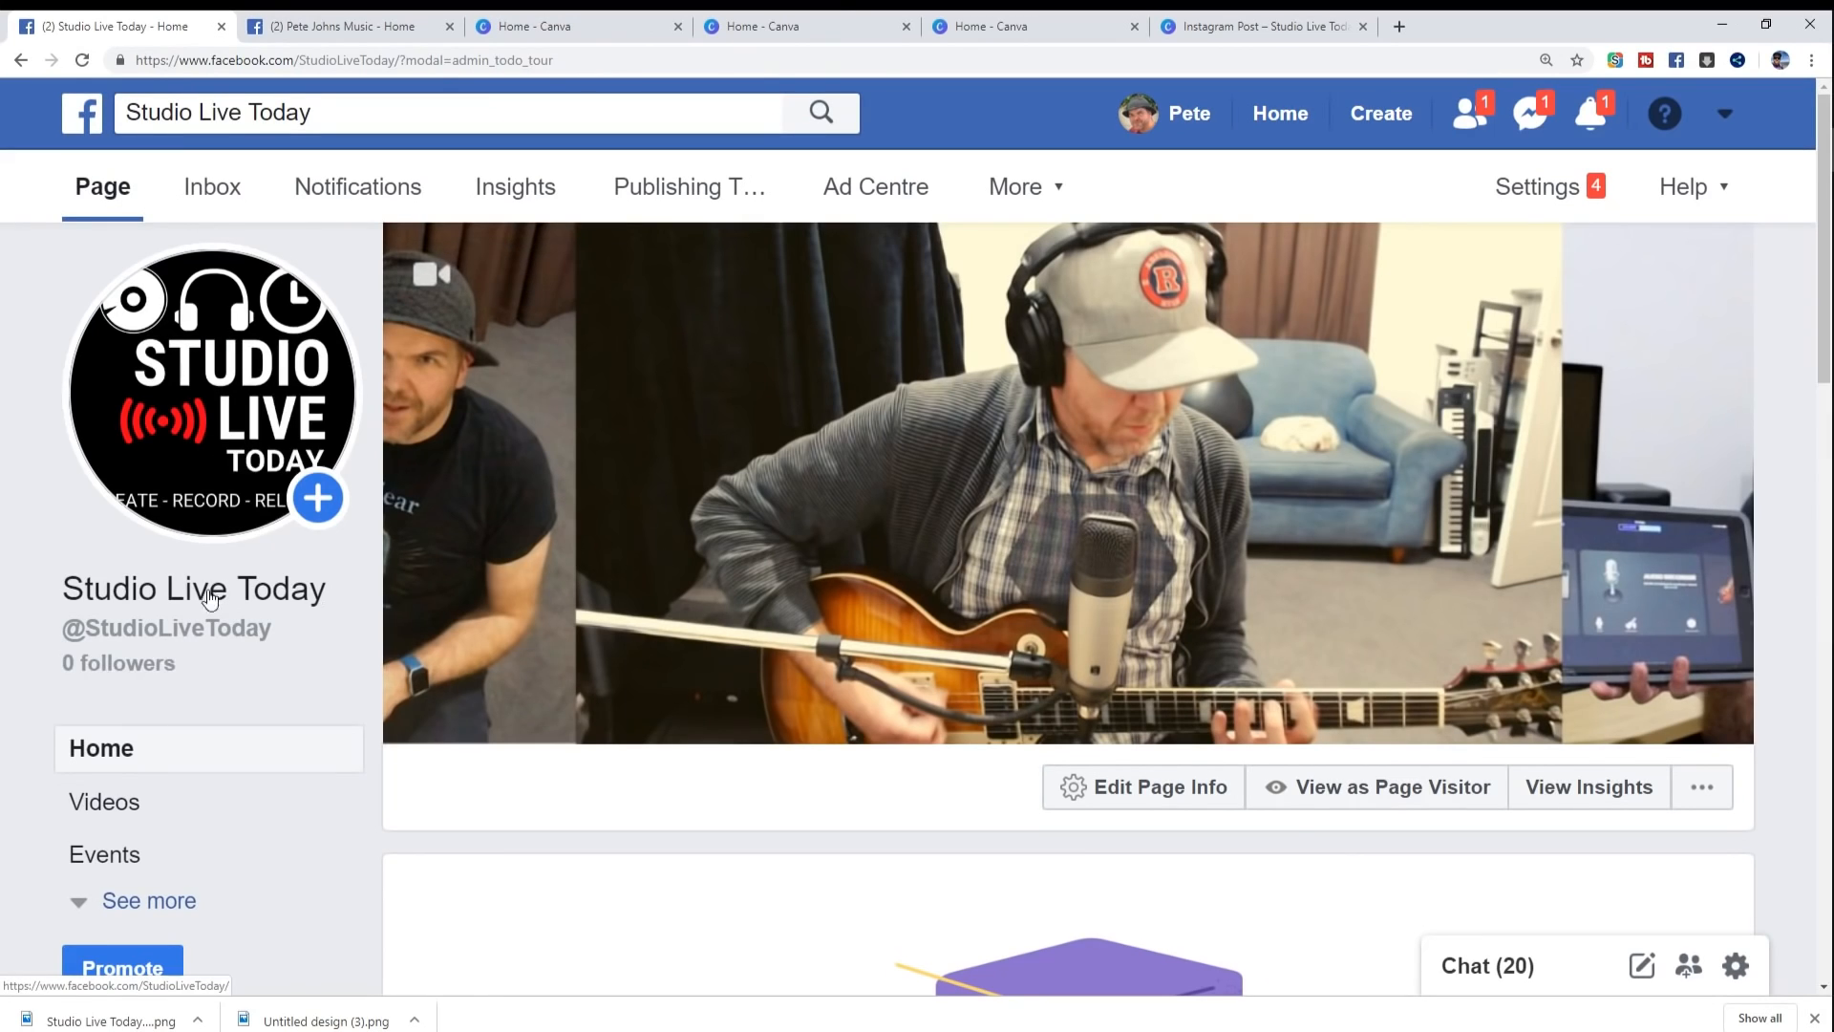
{"action": "mouse_move", "coordinate": [179, 632]}
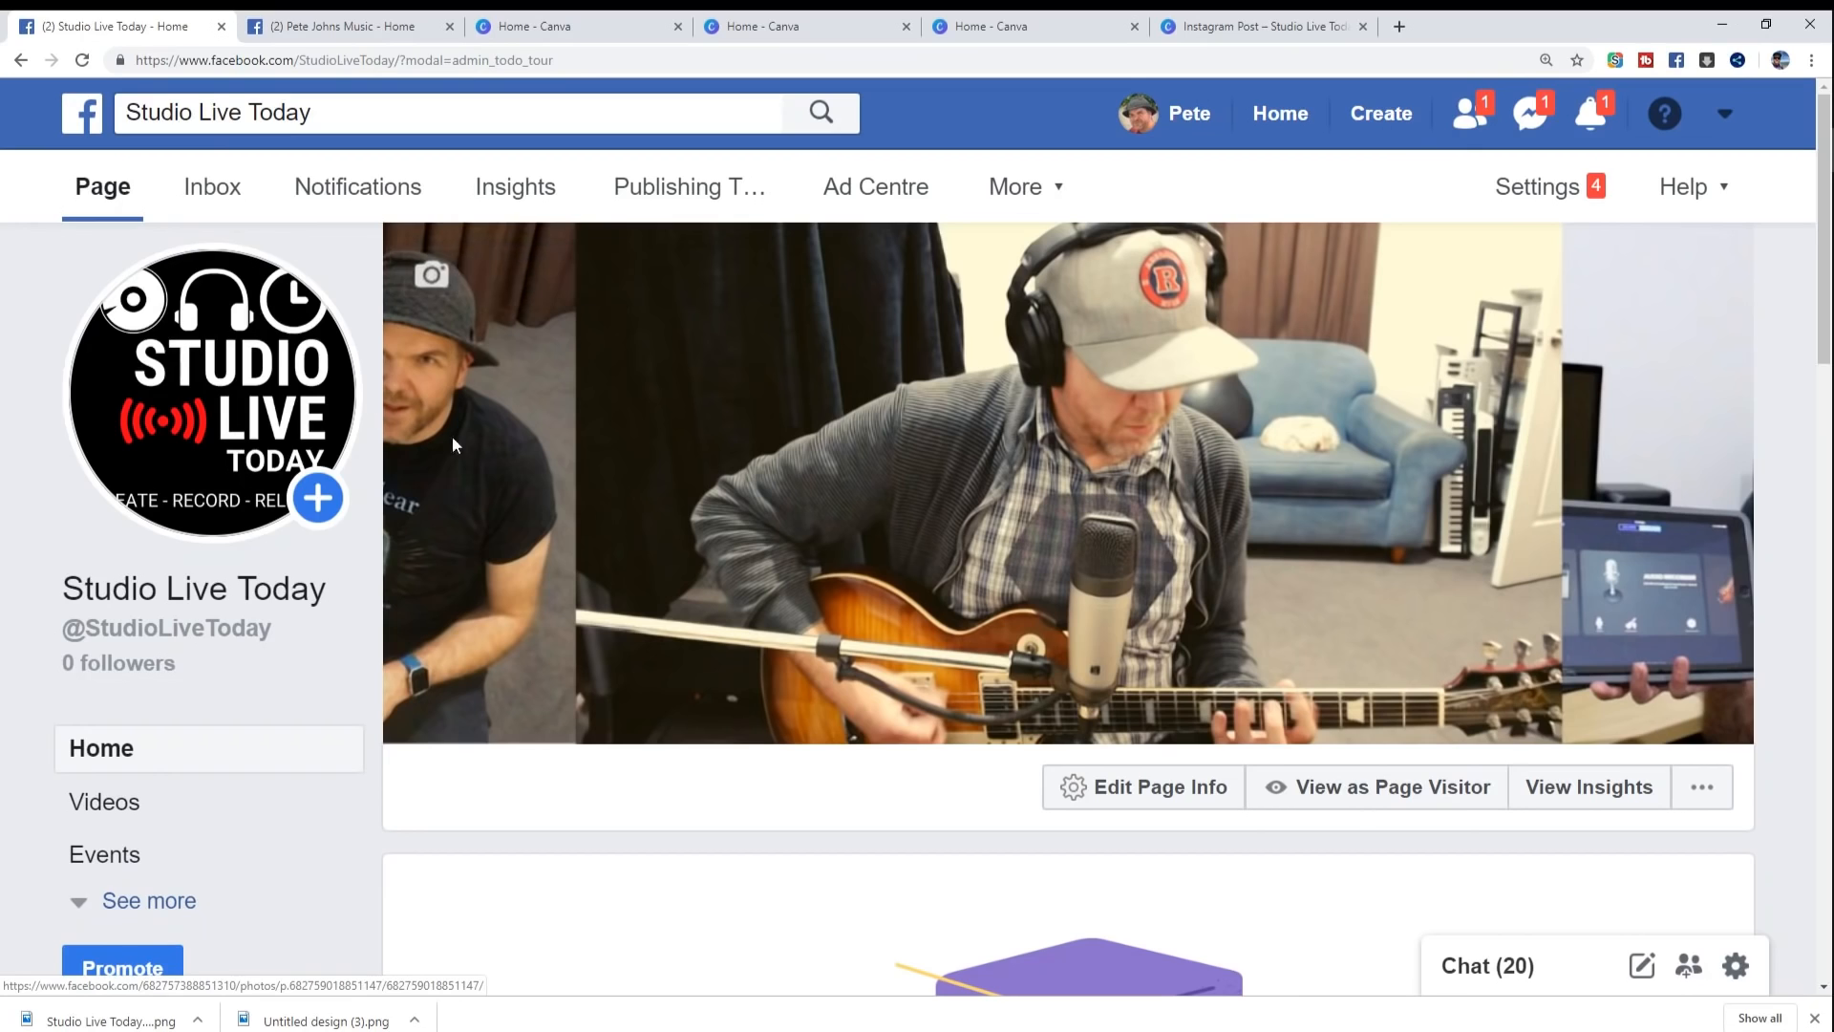
{"action": "scroll", "coordinate": [596, 503], "scroll_direction": "down", "scroll_amount": 2}
{"action": "scroll", "coordinate": [597, 503], "scroll_direction": "down", "scroll_amount": 2}
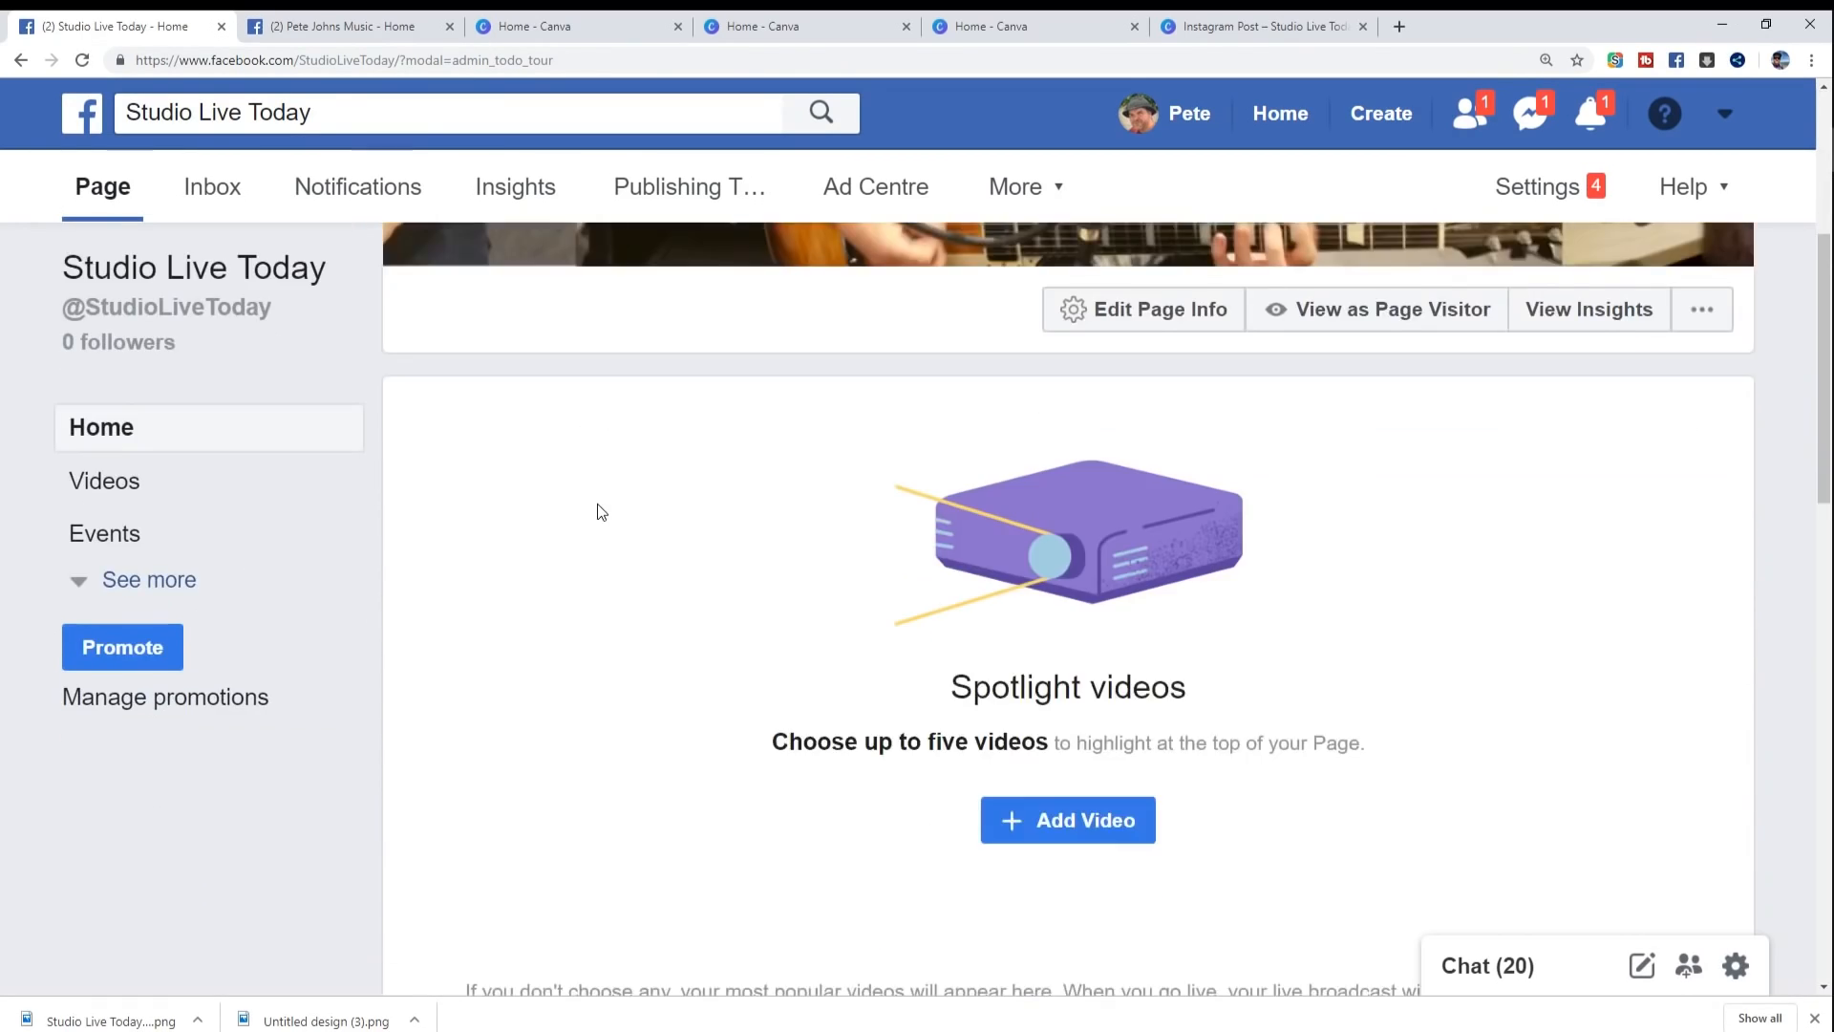
{"action": "scroll", "coordinate": [621, 497], "scroll_direction": "up", "scroll_amount": 5}
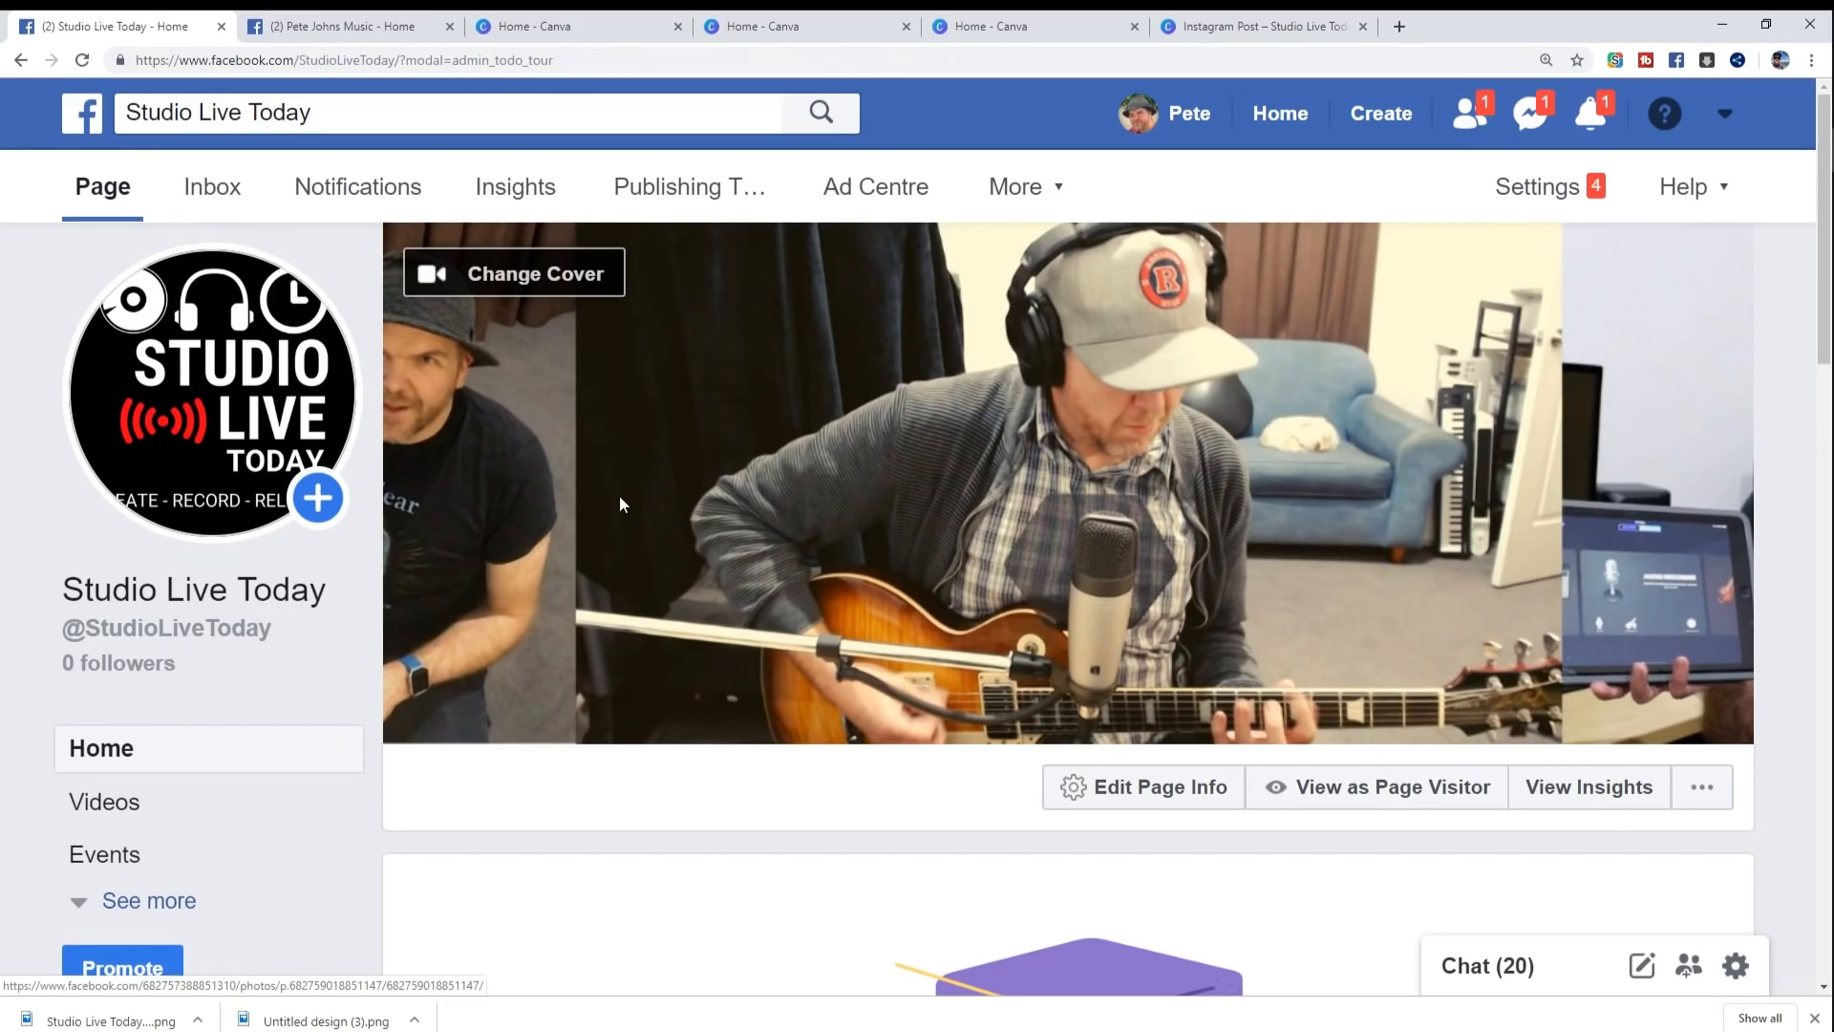
{"action": "scroll", "coordinate": [619, 495], "scroll_direction": "down", "scroll_amount": 10}
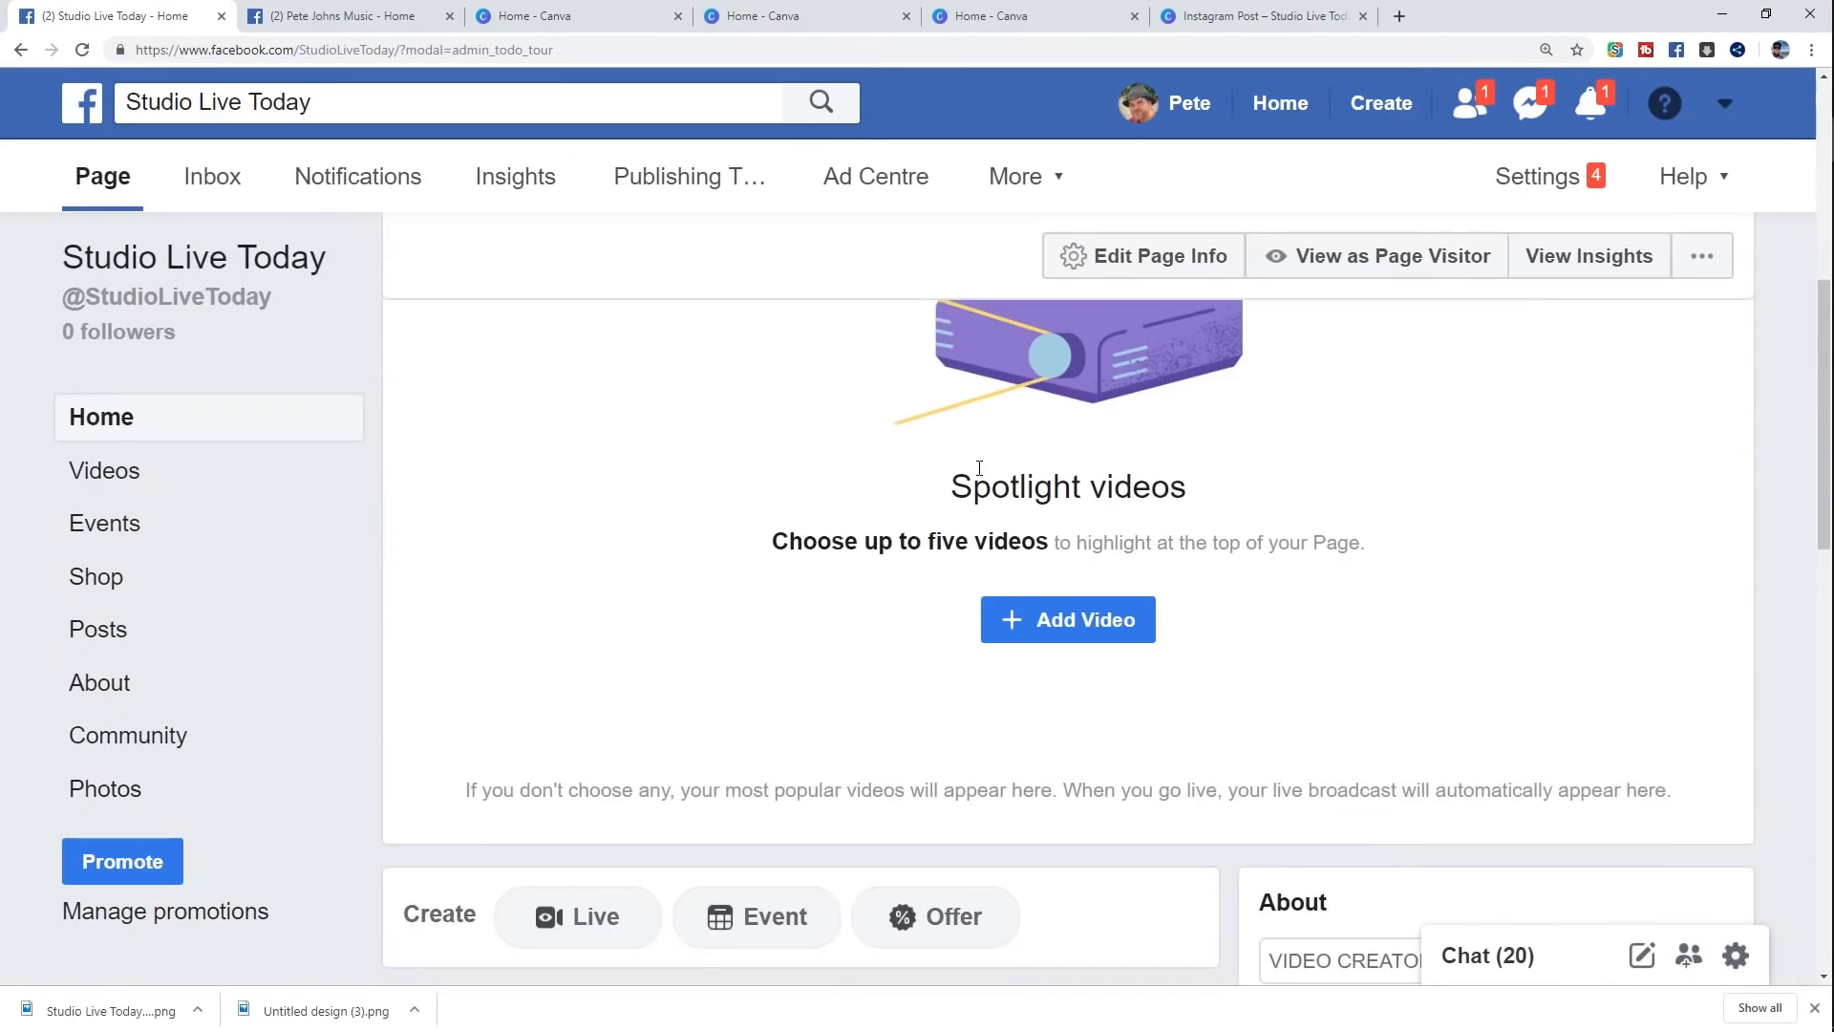
{"action": "scroll", "coordinate": [981, 474], "scroll_direction": "down", "scroll_amount": 3}
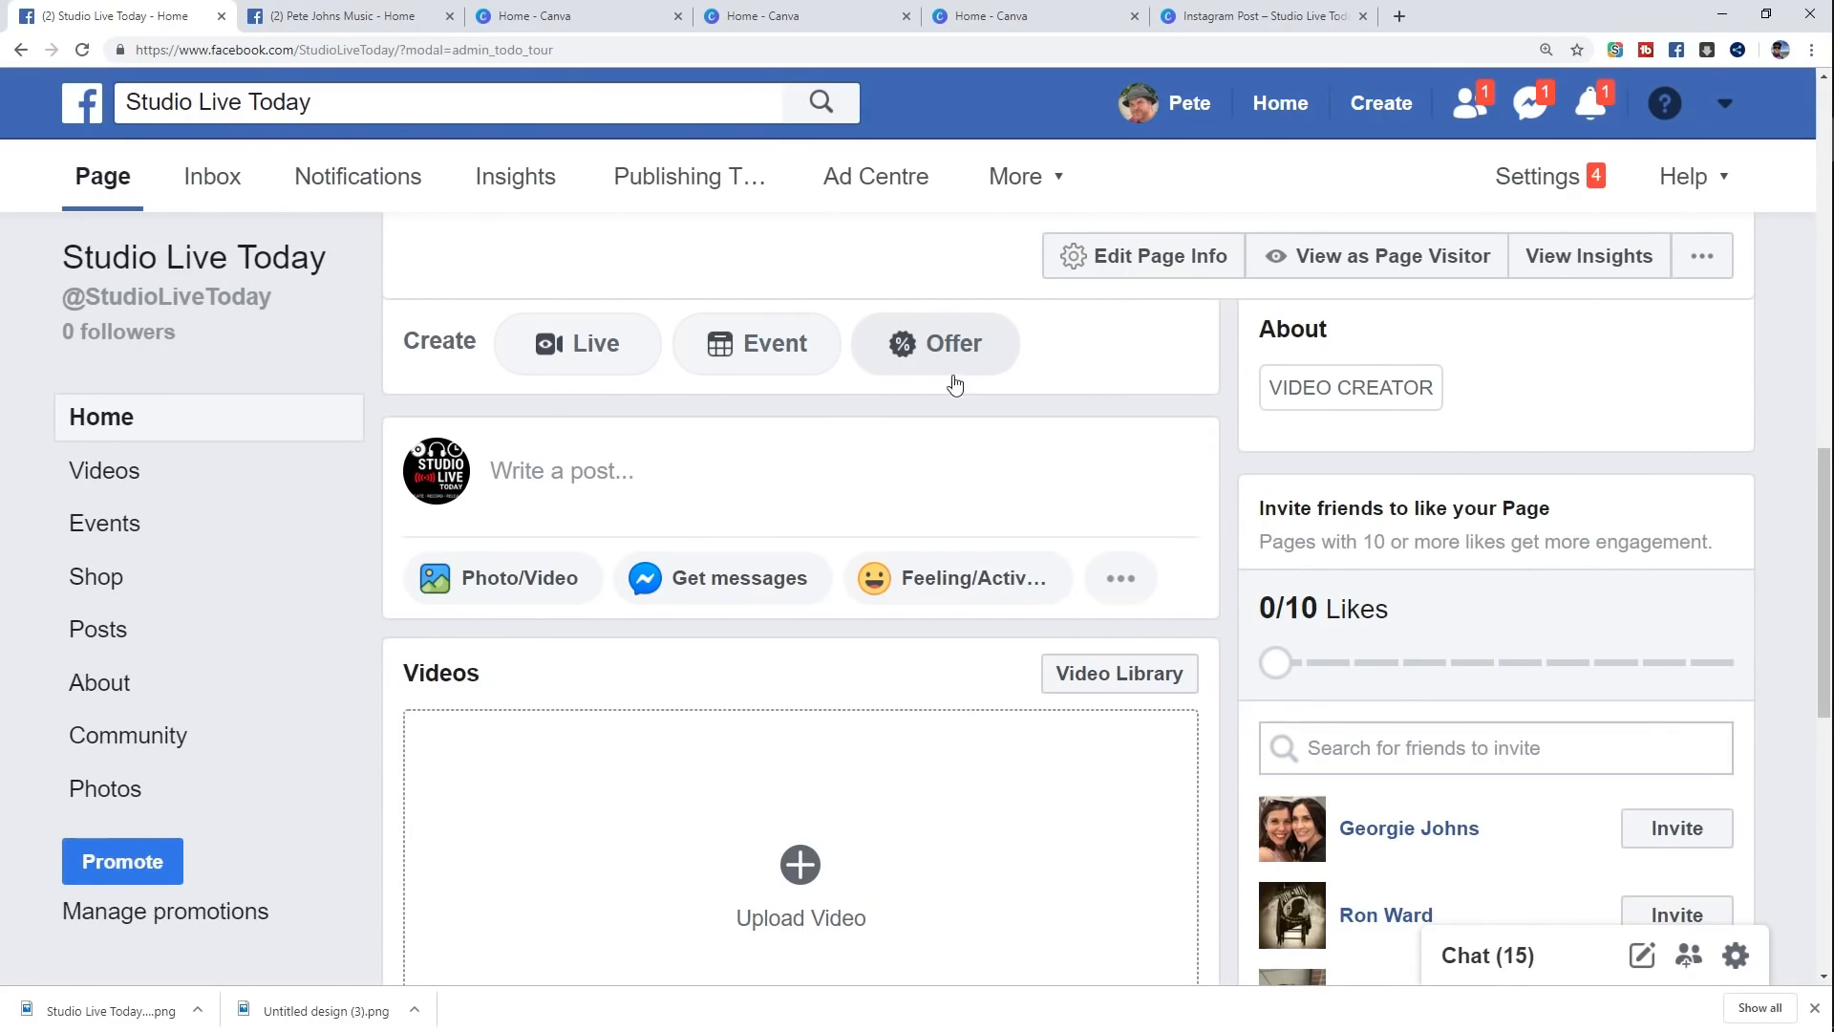
Step: Publish a Page post reading "Welcome to my new Facebook page!" to the News Feed immediately
{"action": "left_click", "coordinate": [599, 470]}
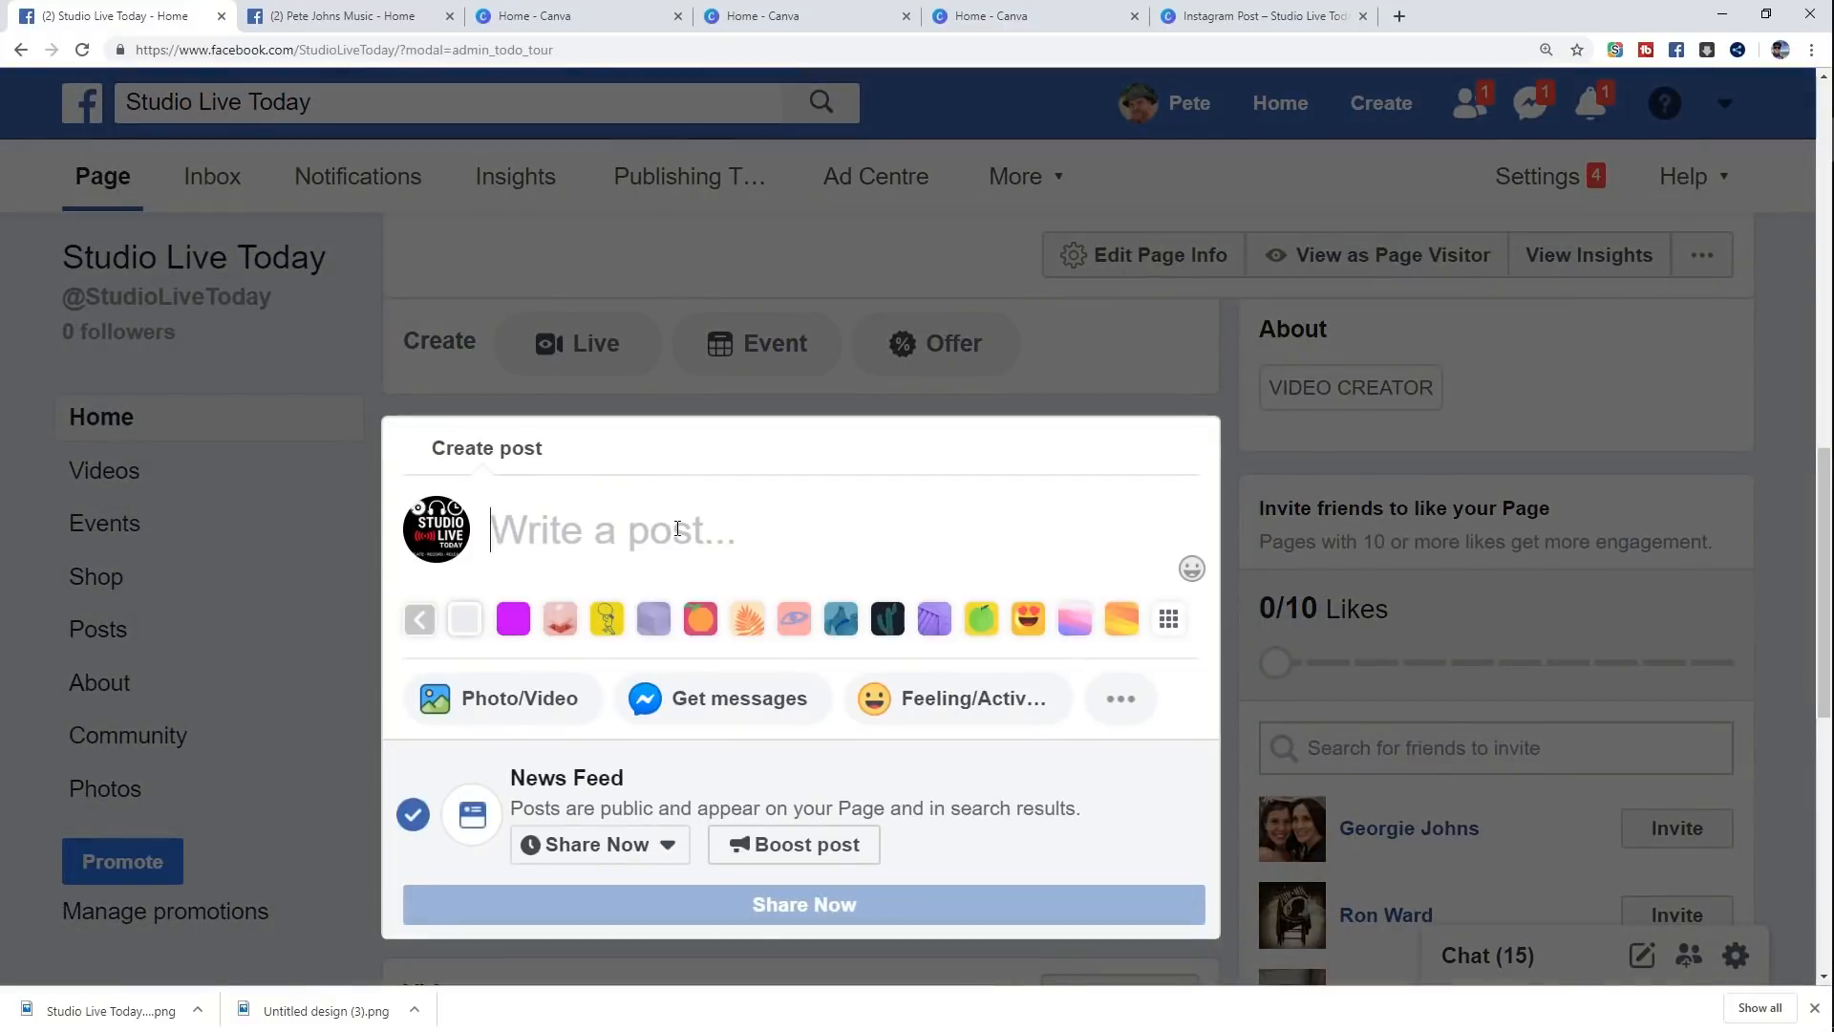
{"action": "type", "text": "Welcome to "}
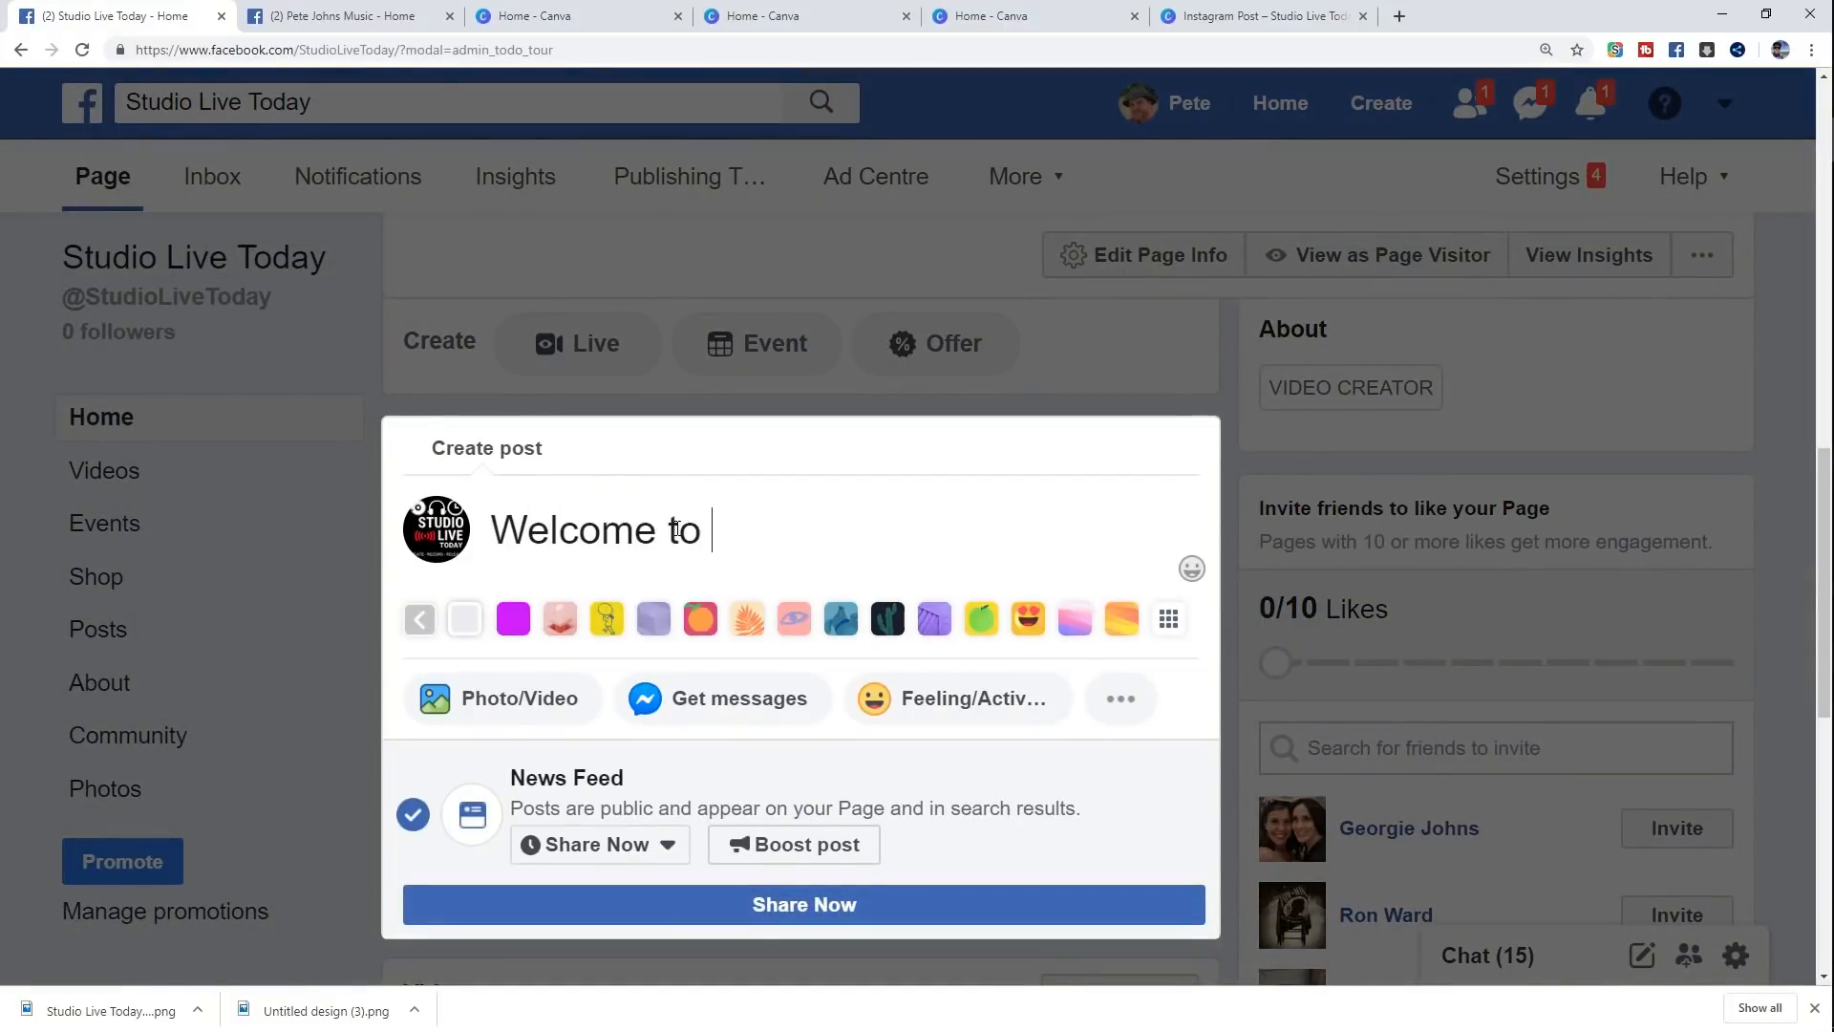
{"action": "type", "text": "my new Facebvo"}
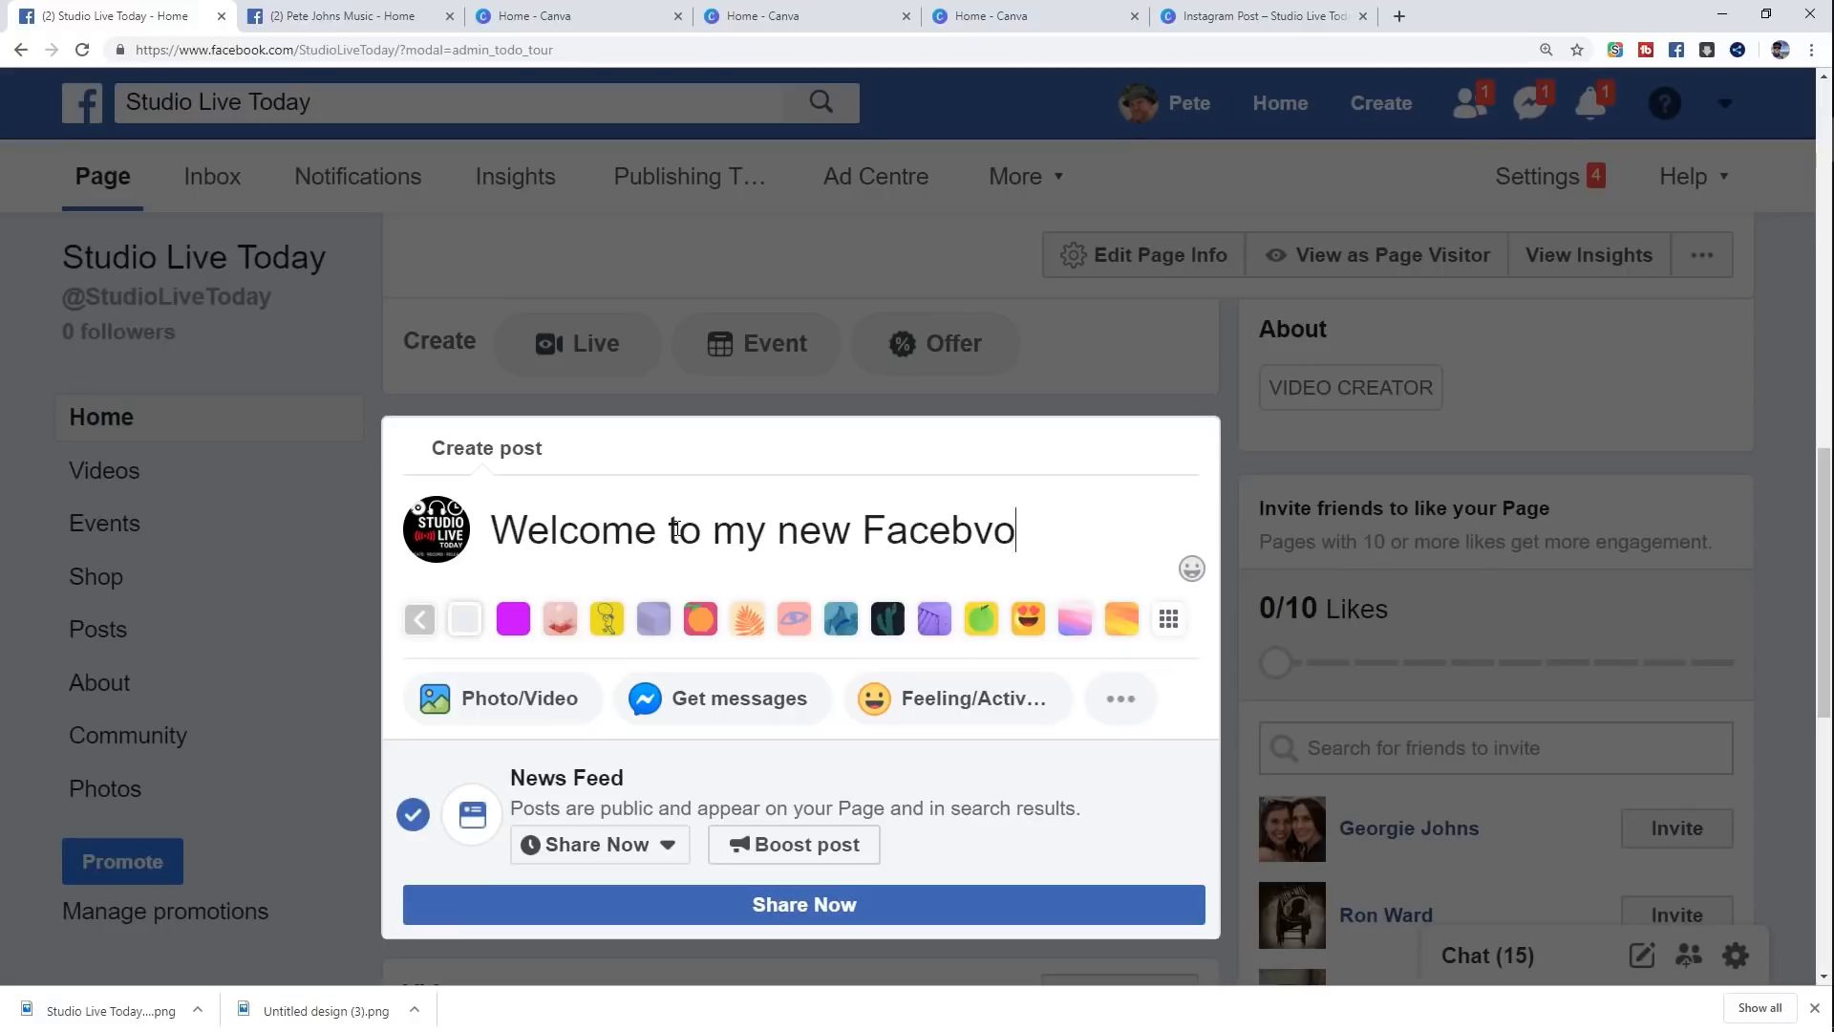
{"action": "key", "text": "BackSpace"}
{"action": "key", "text": "BackSpace"}
{"action": "type", "text": "ook page"}
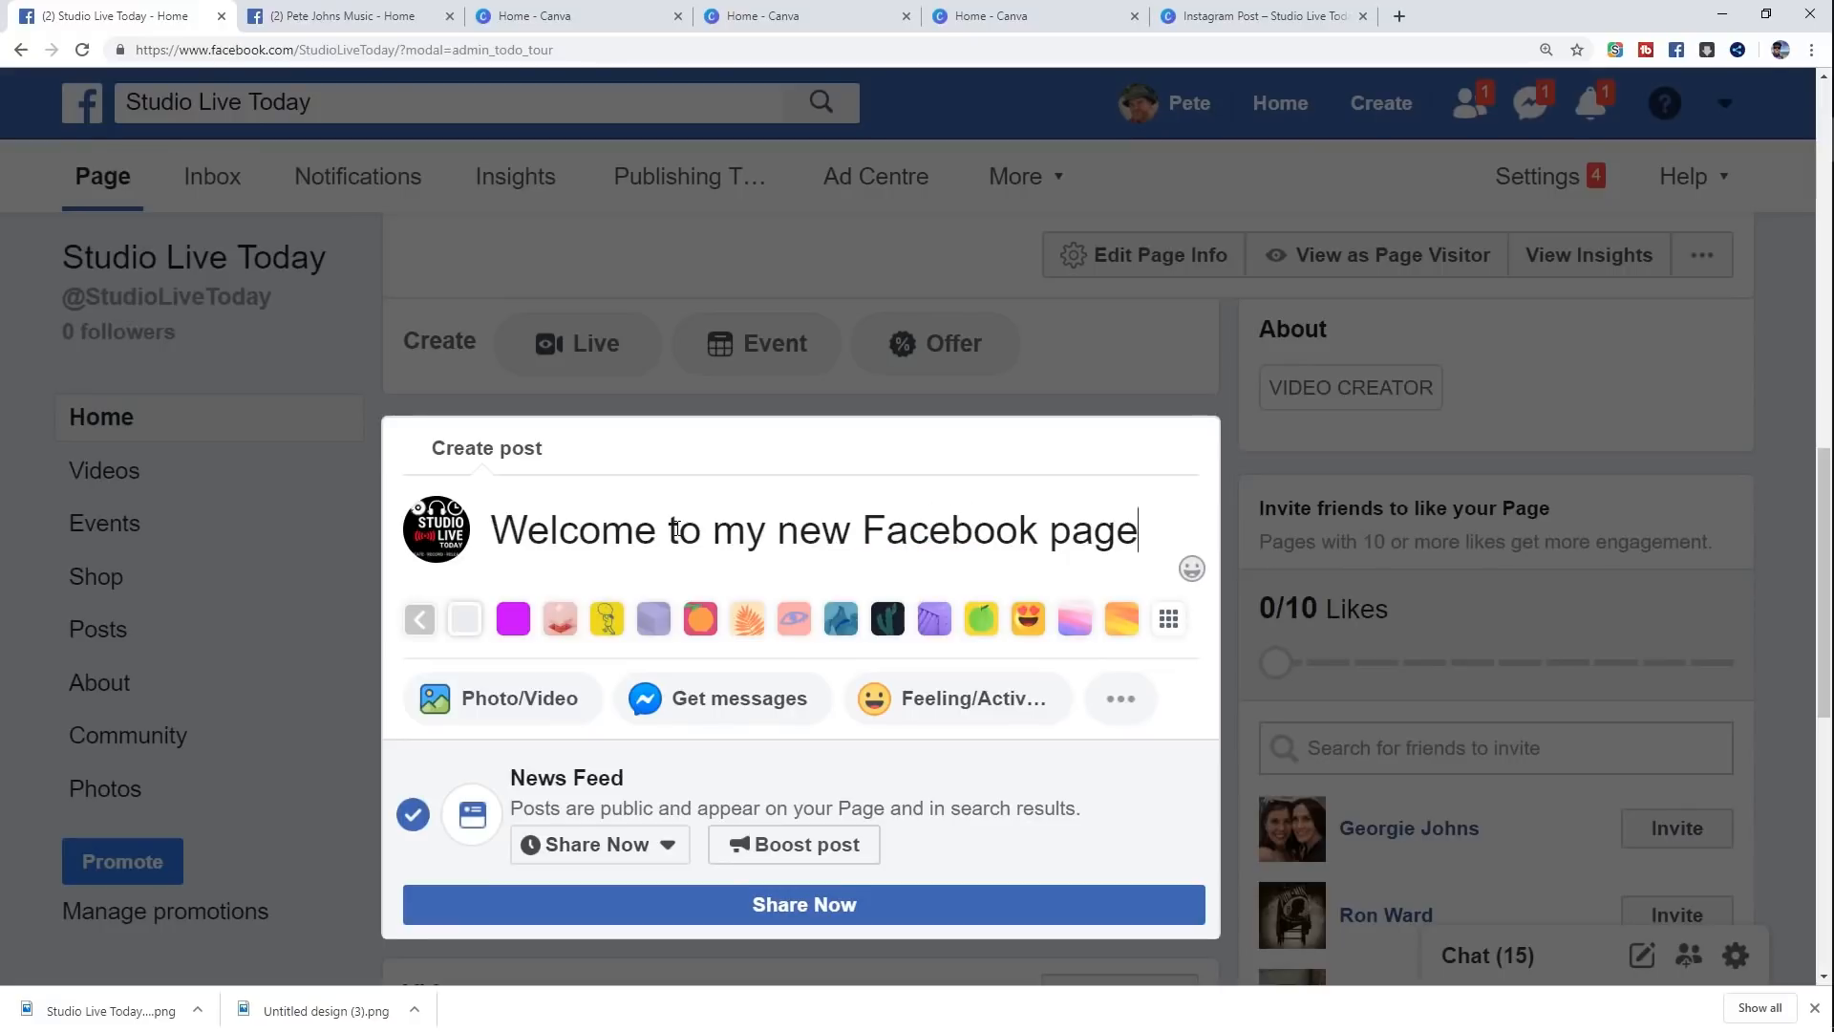
{"action": "type", "text": "!"}
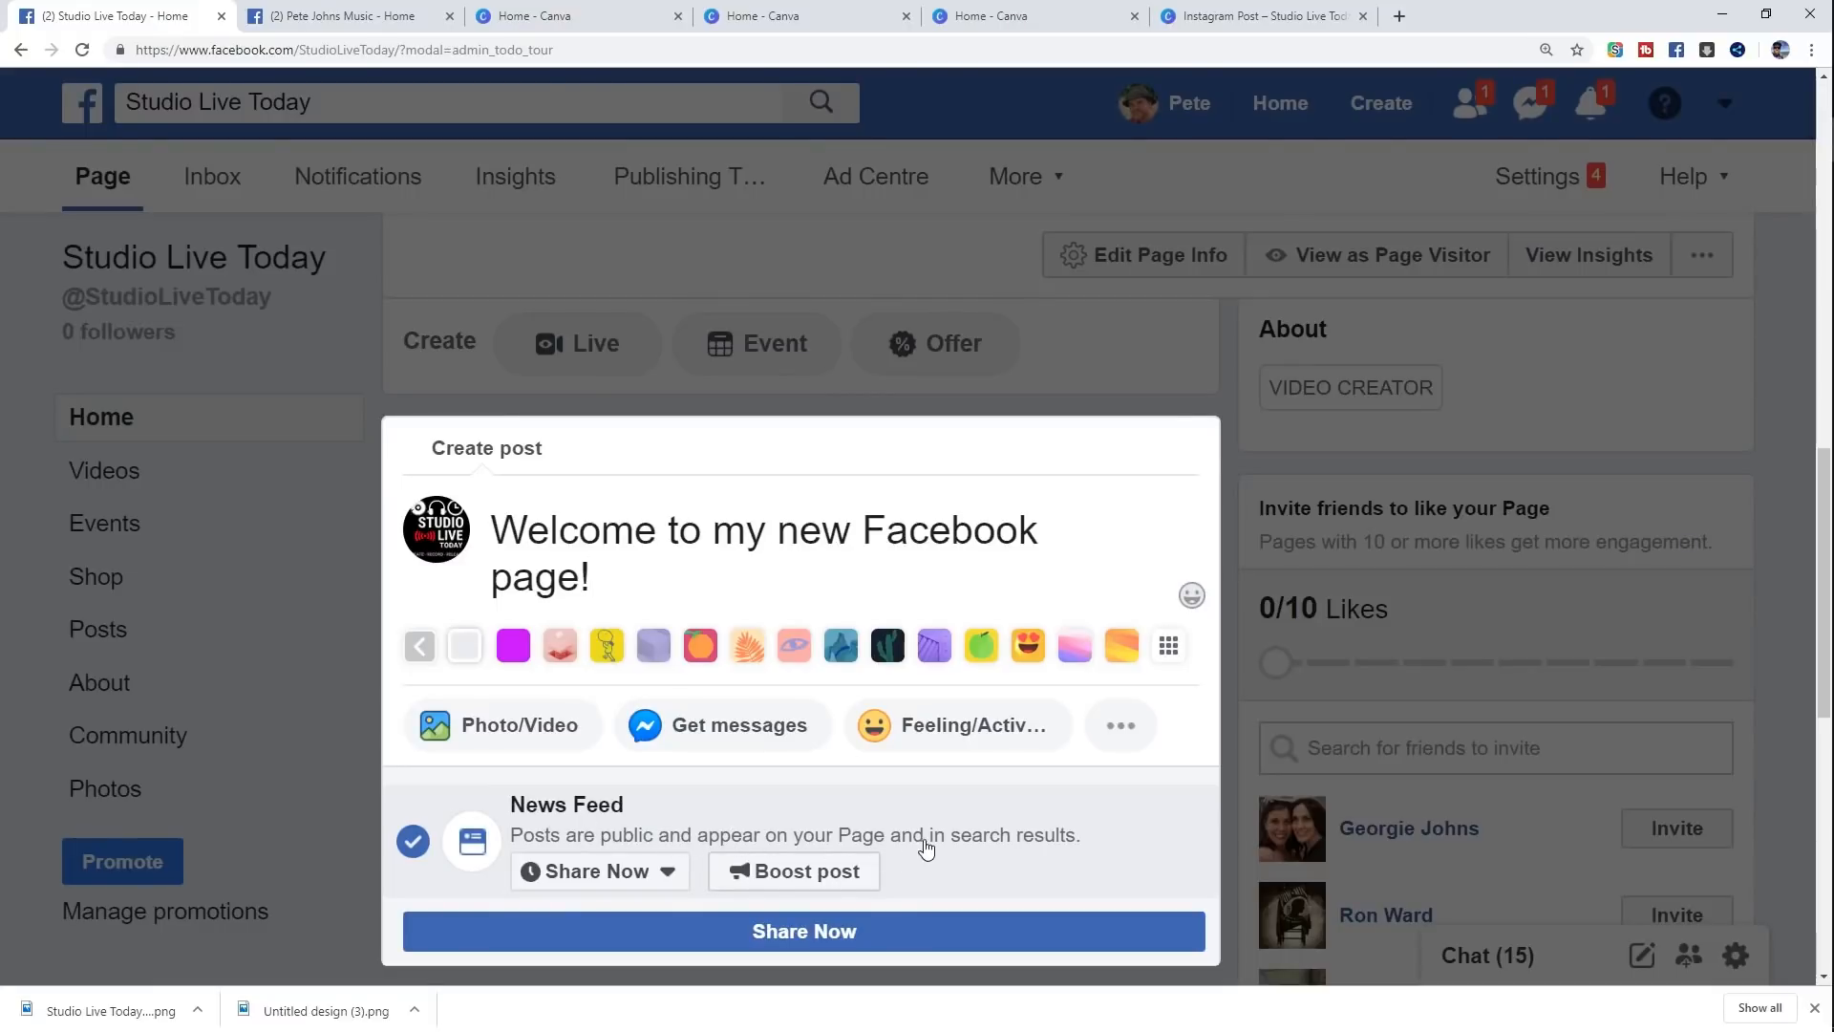
{"action": "left_click", "coordinate": [780, 938]}
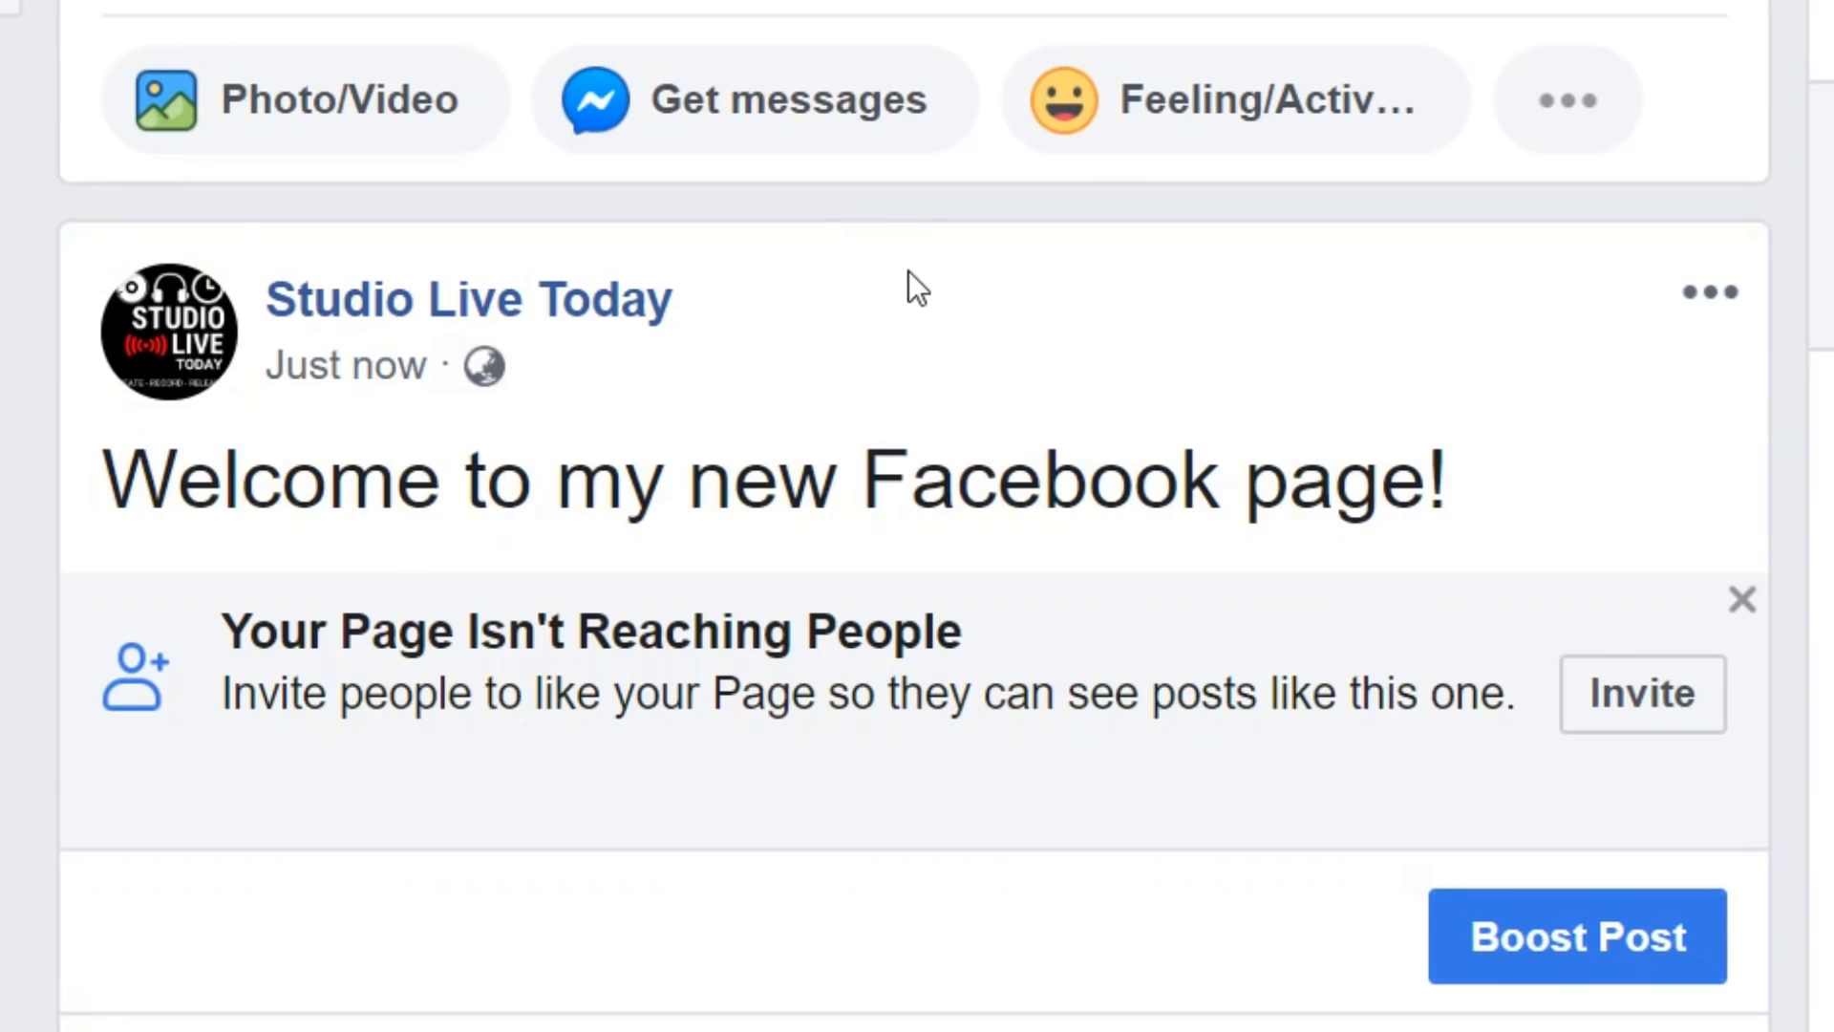
Step: Examine the published welcome post, its comment area and the Videos section below it
{"action": "scroll", "coordinate": [908, 287], "scroll_direction": "down", "scroll_amount": 2}
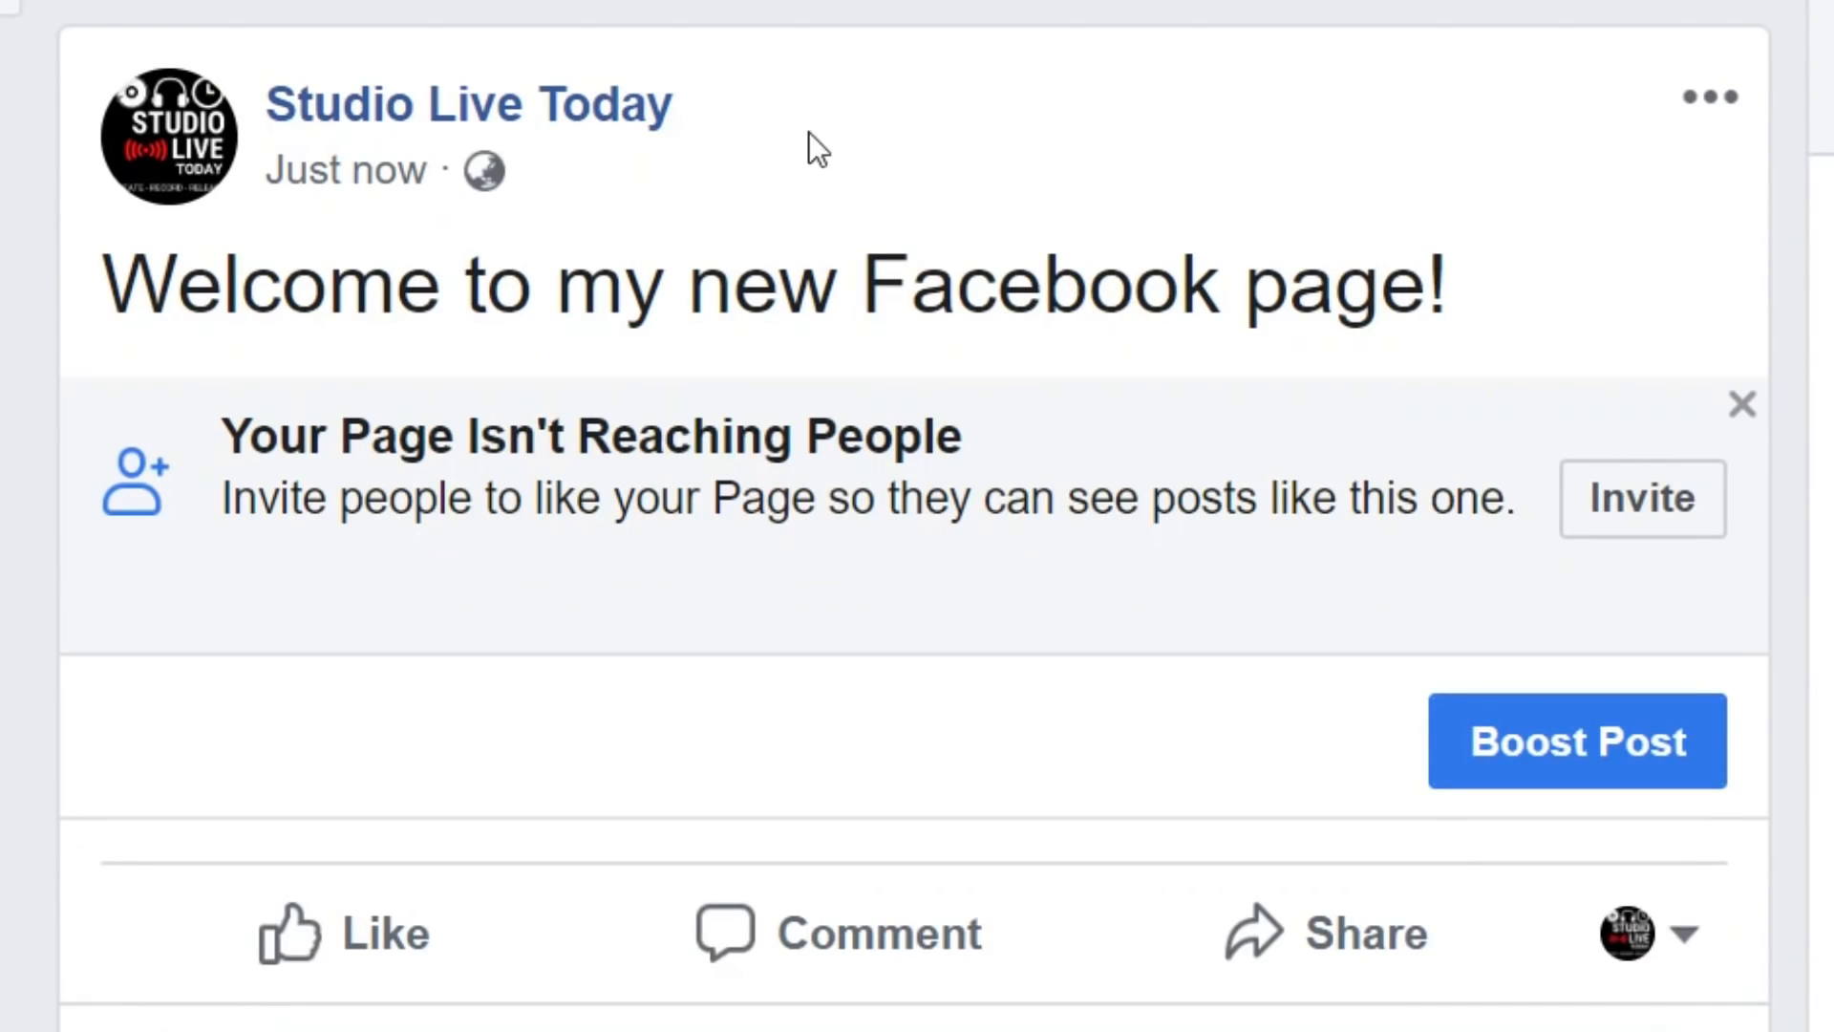
{"action": "scroll", "coordinate": [844, 134], "scroll_direction": "down", "scroll_amount": 4}
{"action": "scroll", "coordinate": [844, 134], "scroll_direction": "down", "scroll_amount": 4}
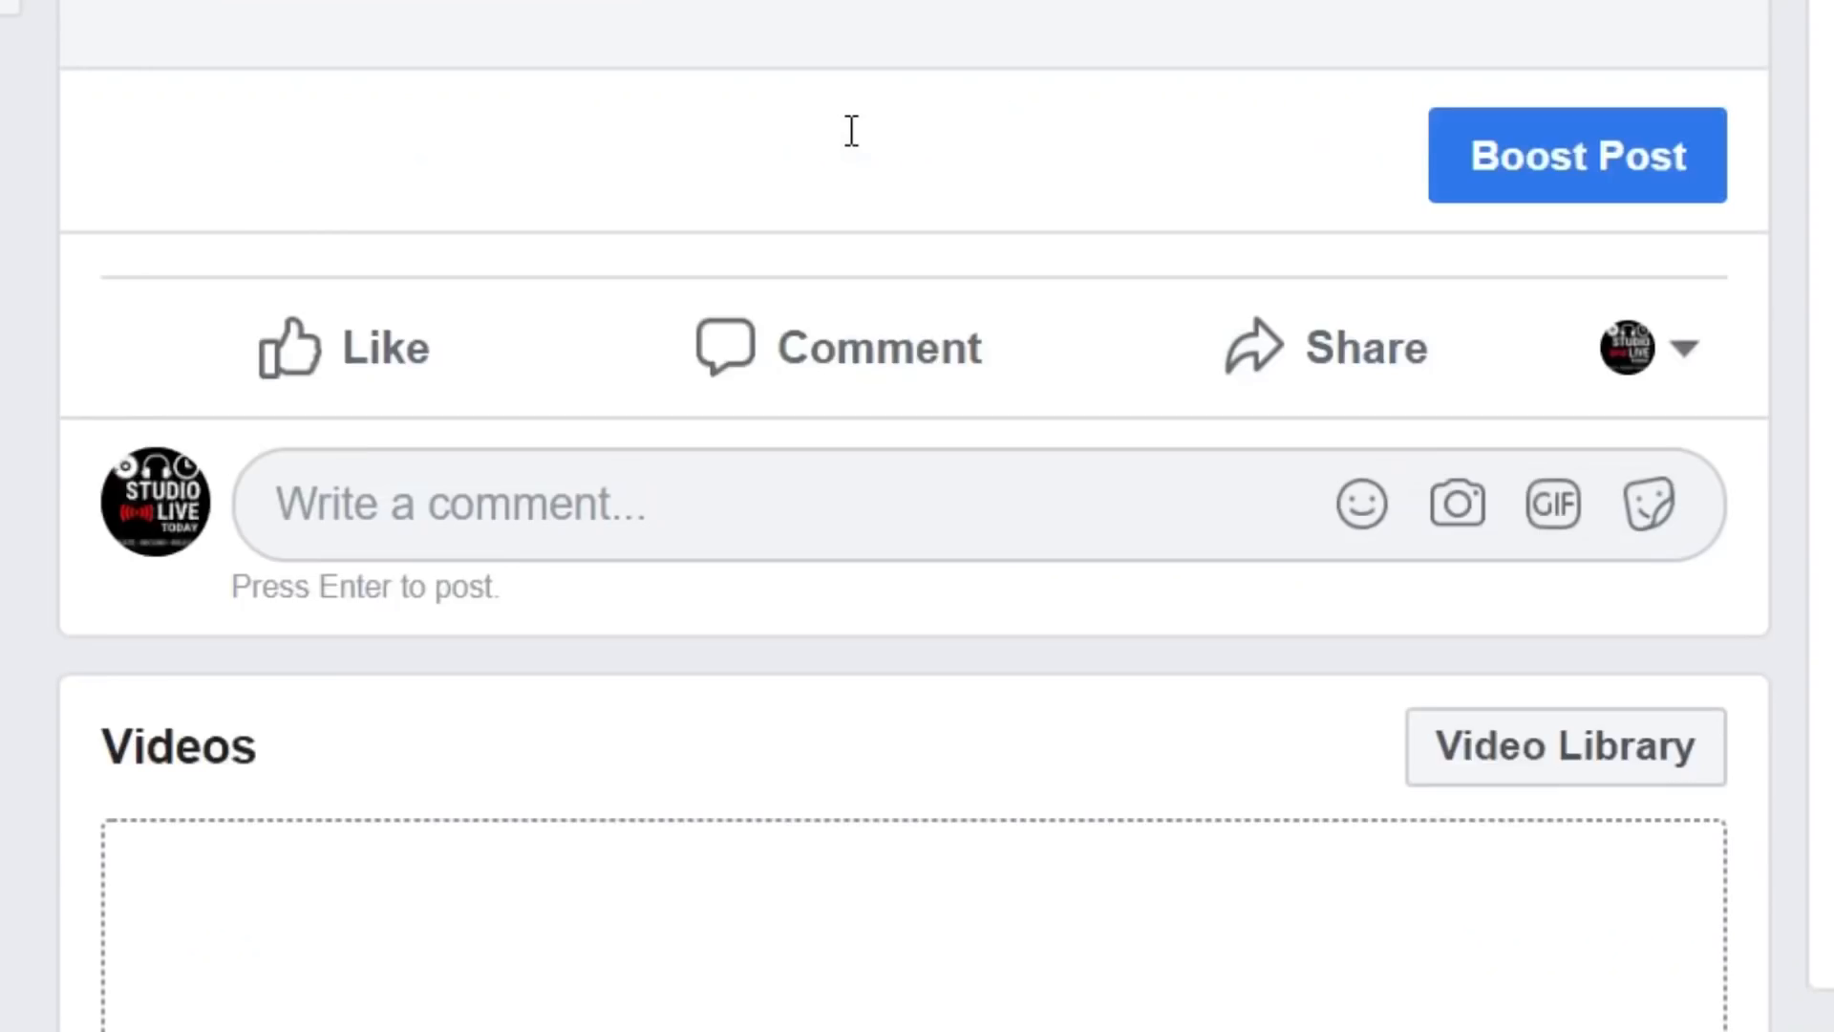
{"action": "scroll", "coordinate": [848, 149], "scroll_direction": "down", "scroll_amount": 6}
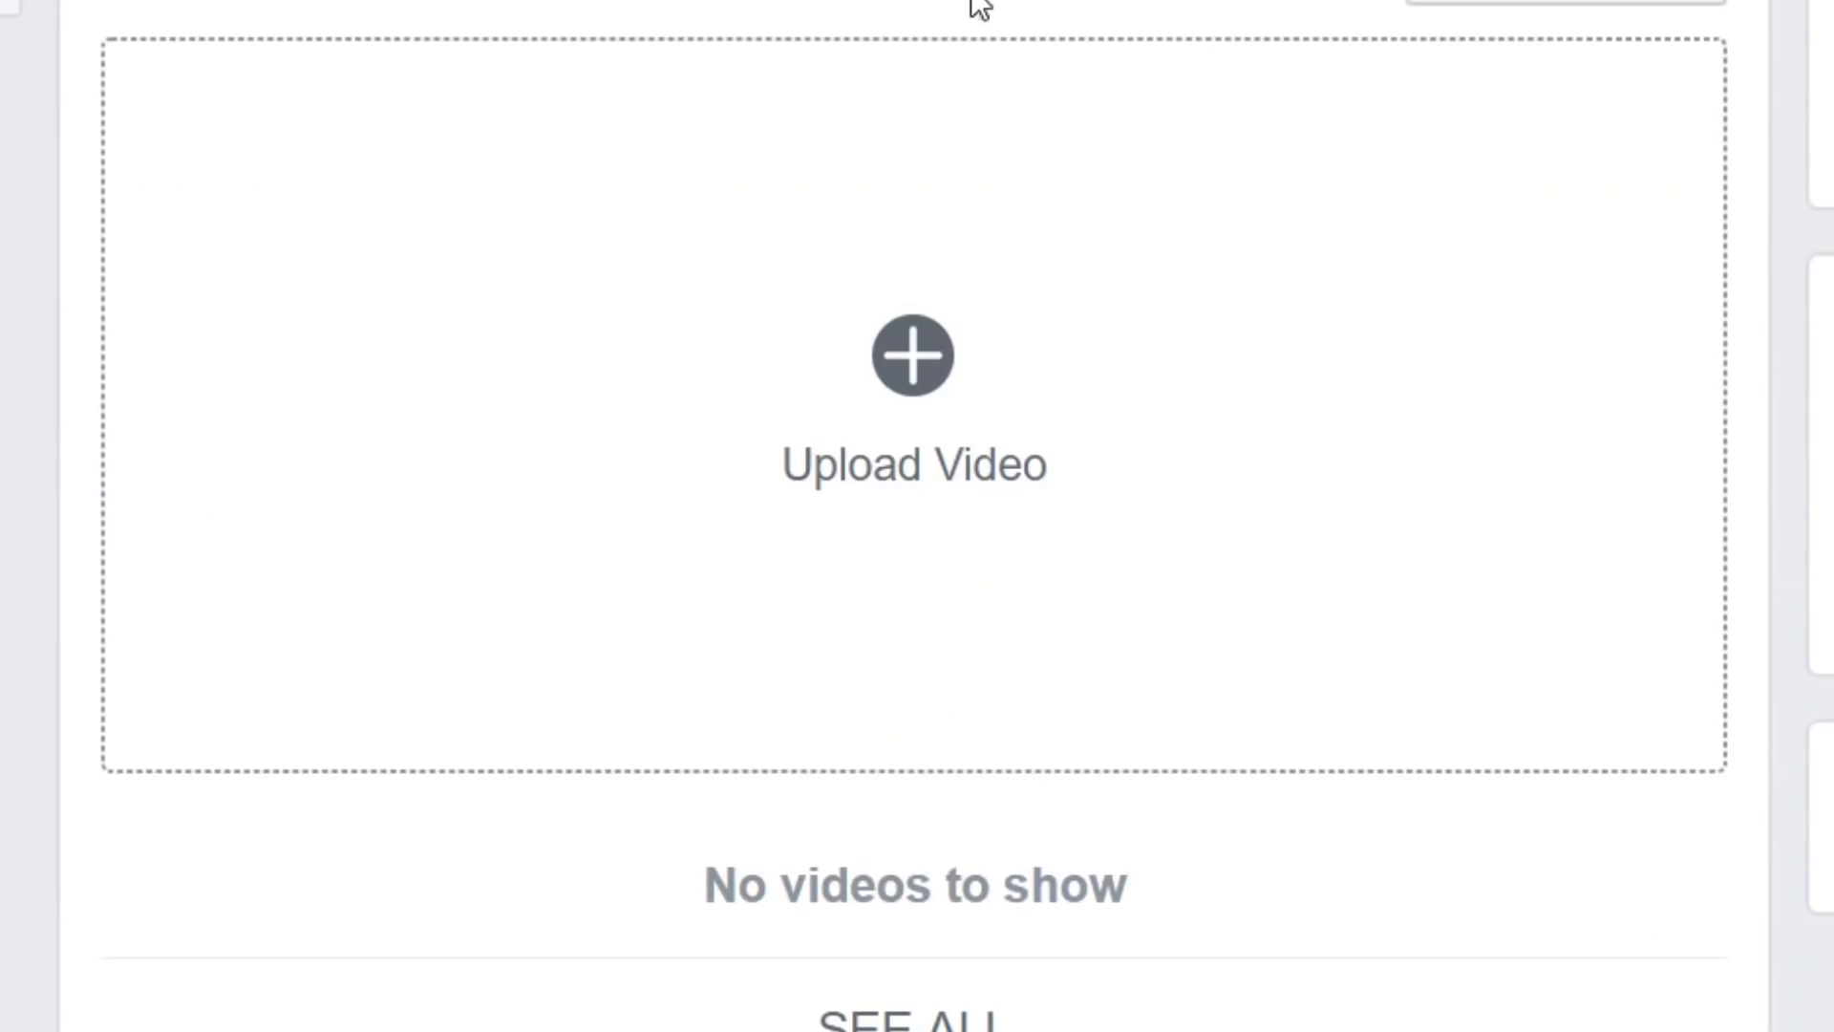
{"action": "scroll", "coordinate": [1103, 2], "scroll_direction": "down", "scroll_amount": 2}
{"action": "scroll", "coordinate": [1104, 4], "scroll_direction": "up", "scroll_amount": 2}
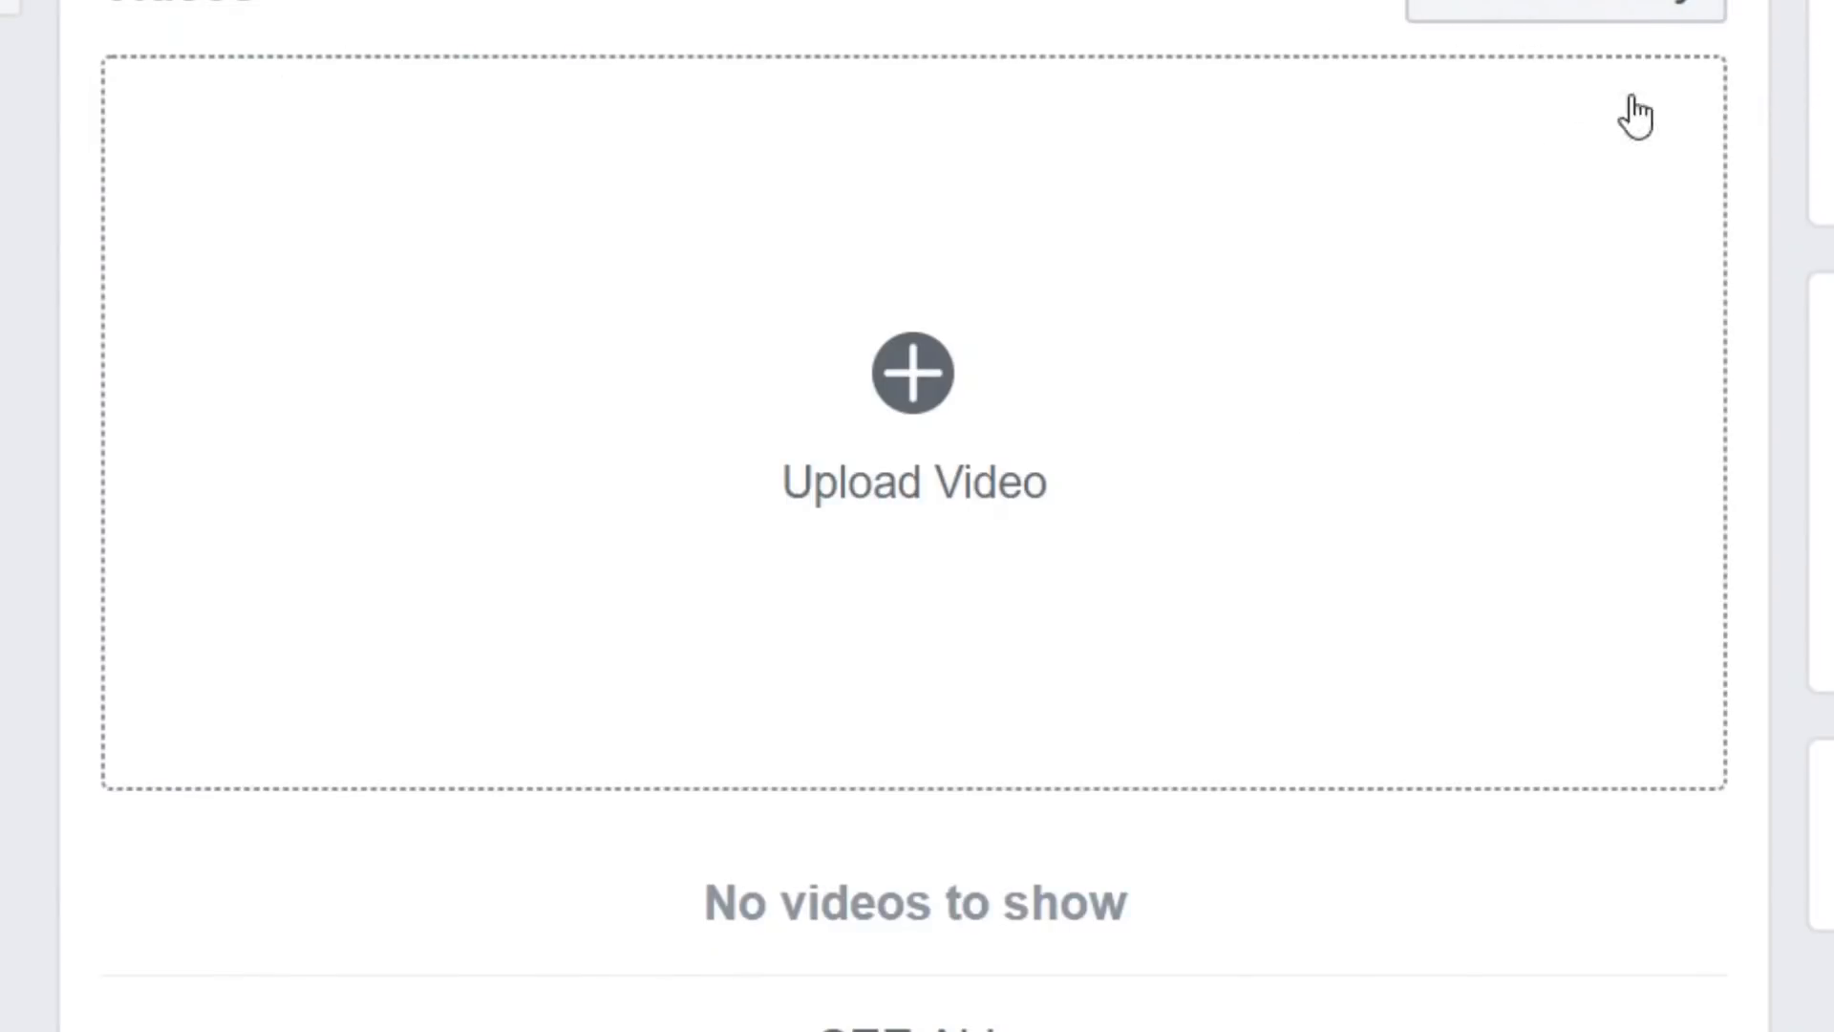
Step: Look at the photo/video option in a new Page post and close the composer without posting
{"action": "scroll", "coordinate": [834, 291], "scroll_direction": "up", "scroll_amount": 10}
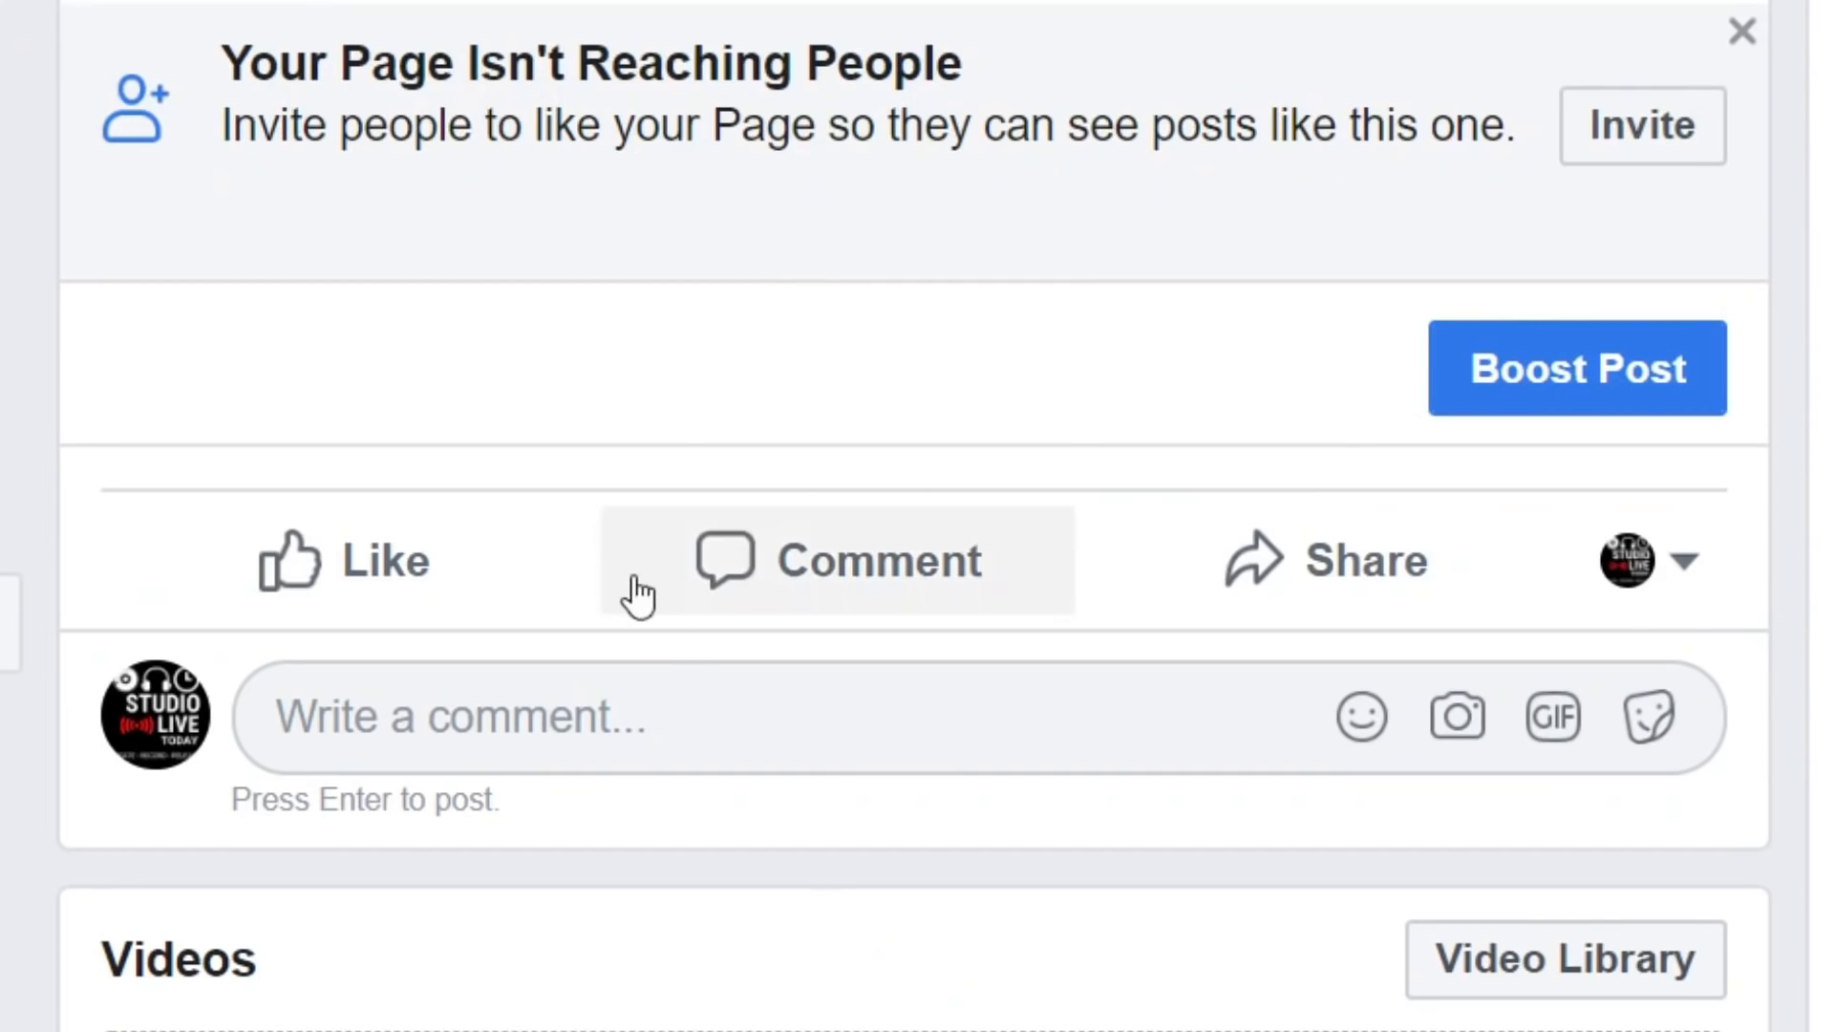
{"action": "scroll", "coordinate": [635, 596], "scroll_direction": "up", "scroll_amount": 8}
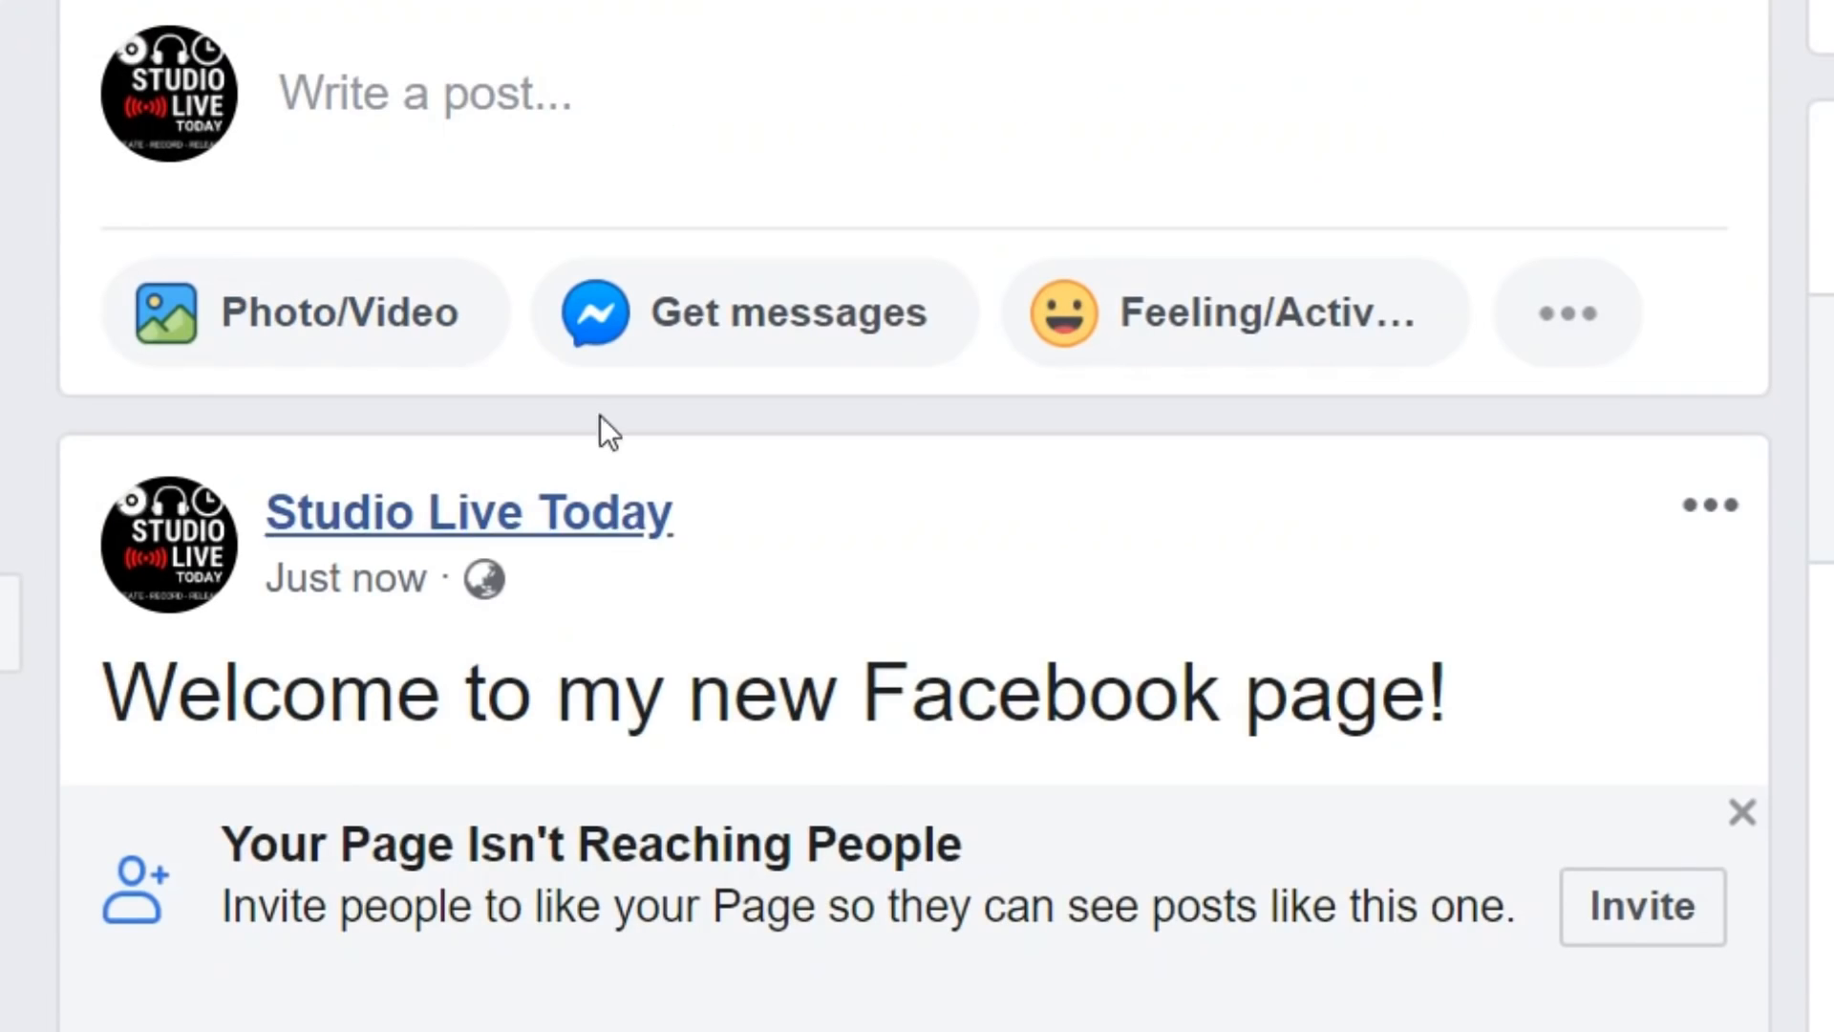
{"action": "left_click", "coordinate": [461, 113]}
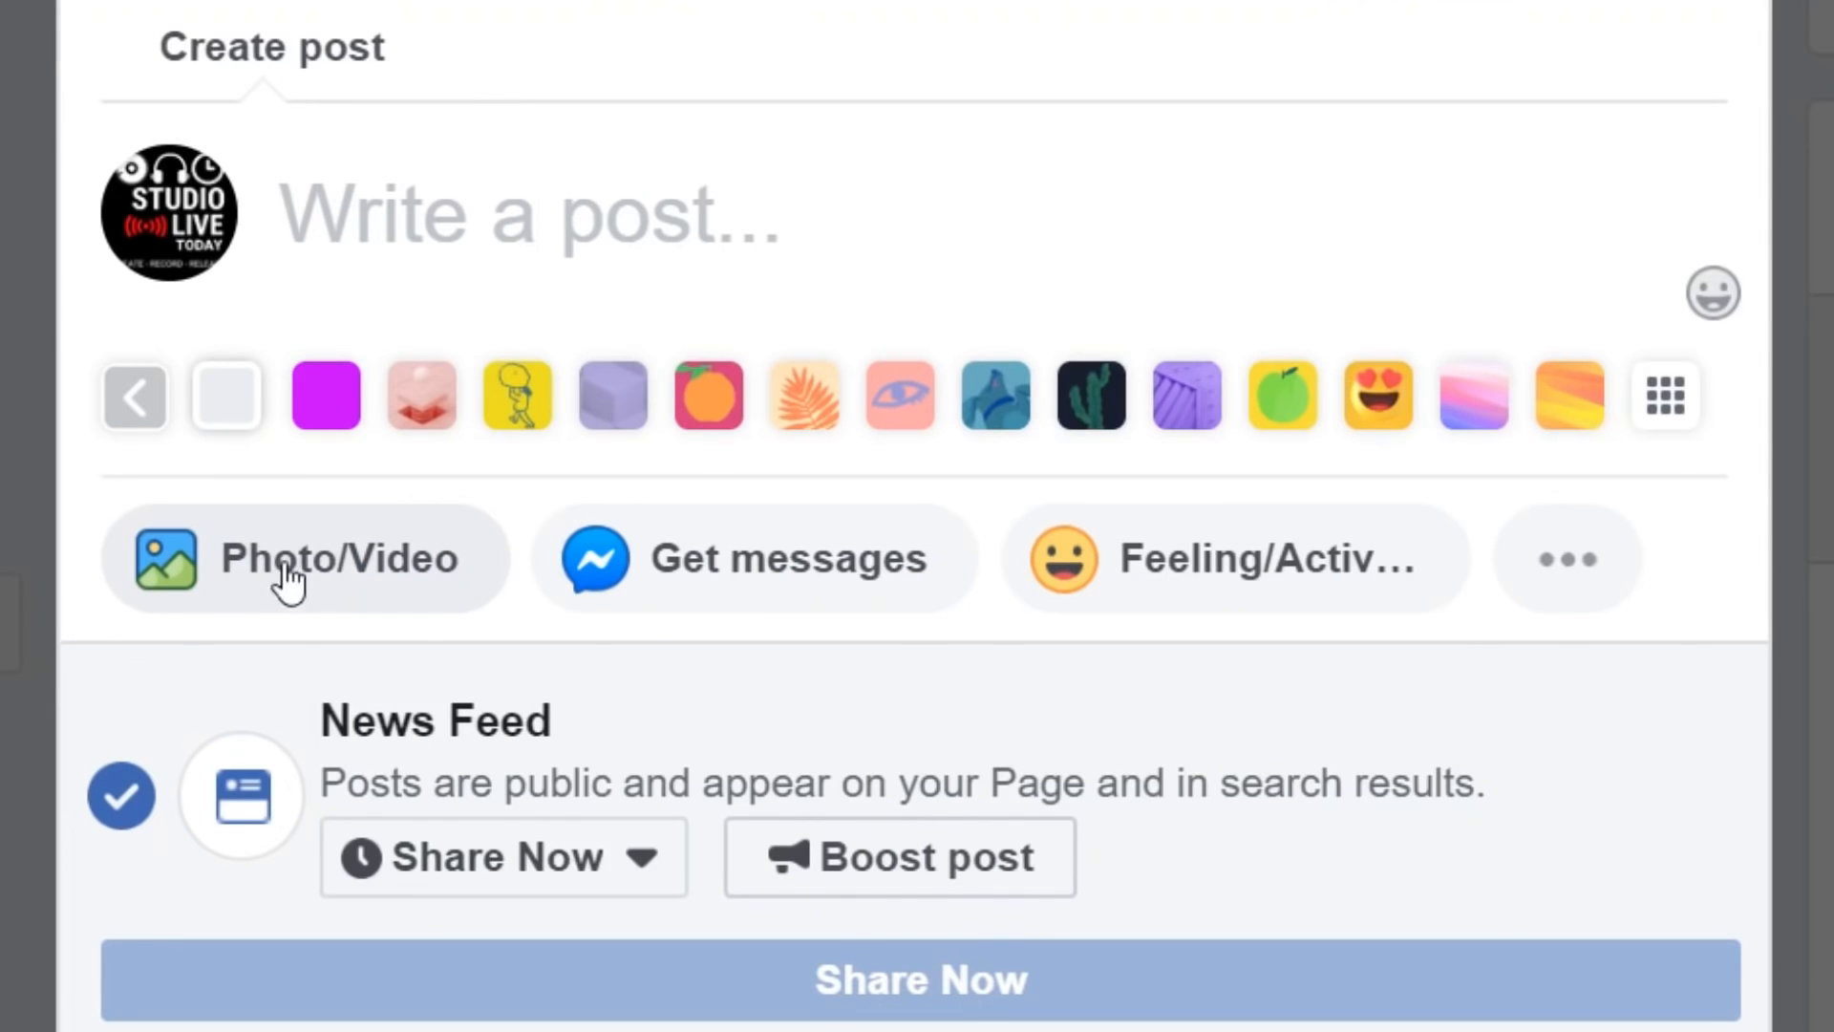
{"action": "key", "text": "Escape"}
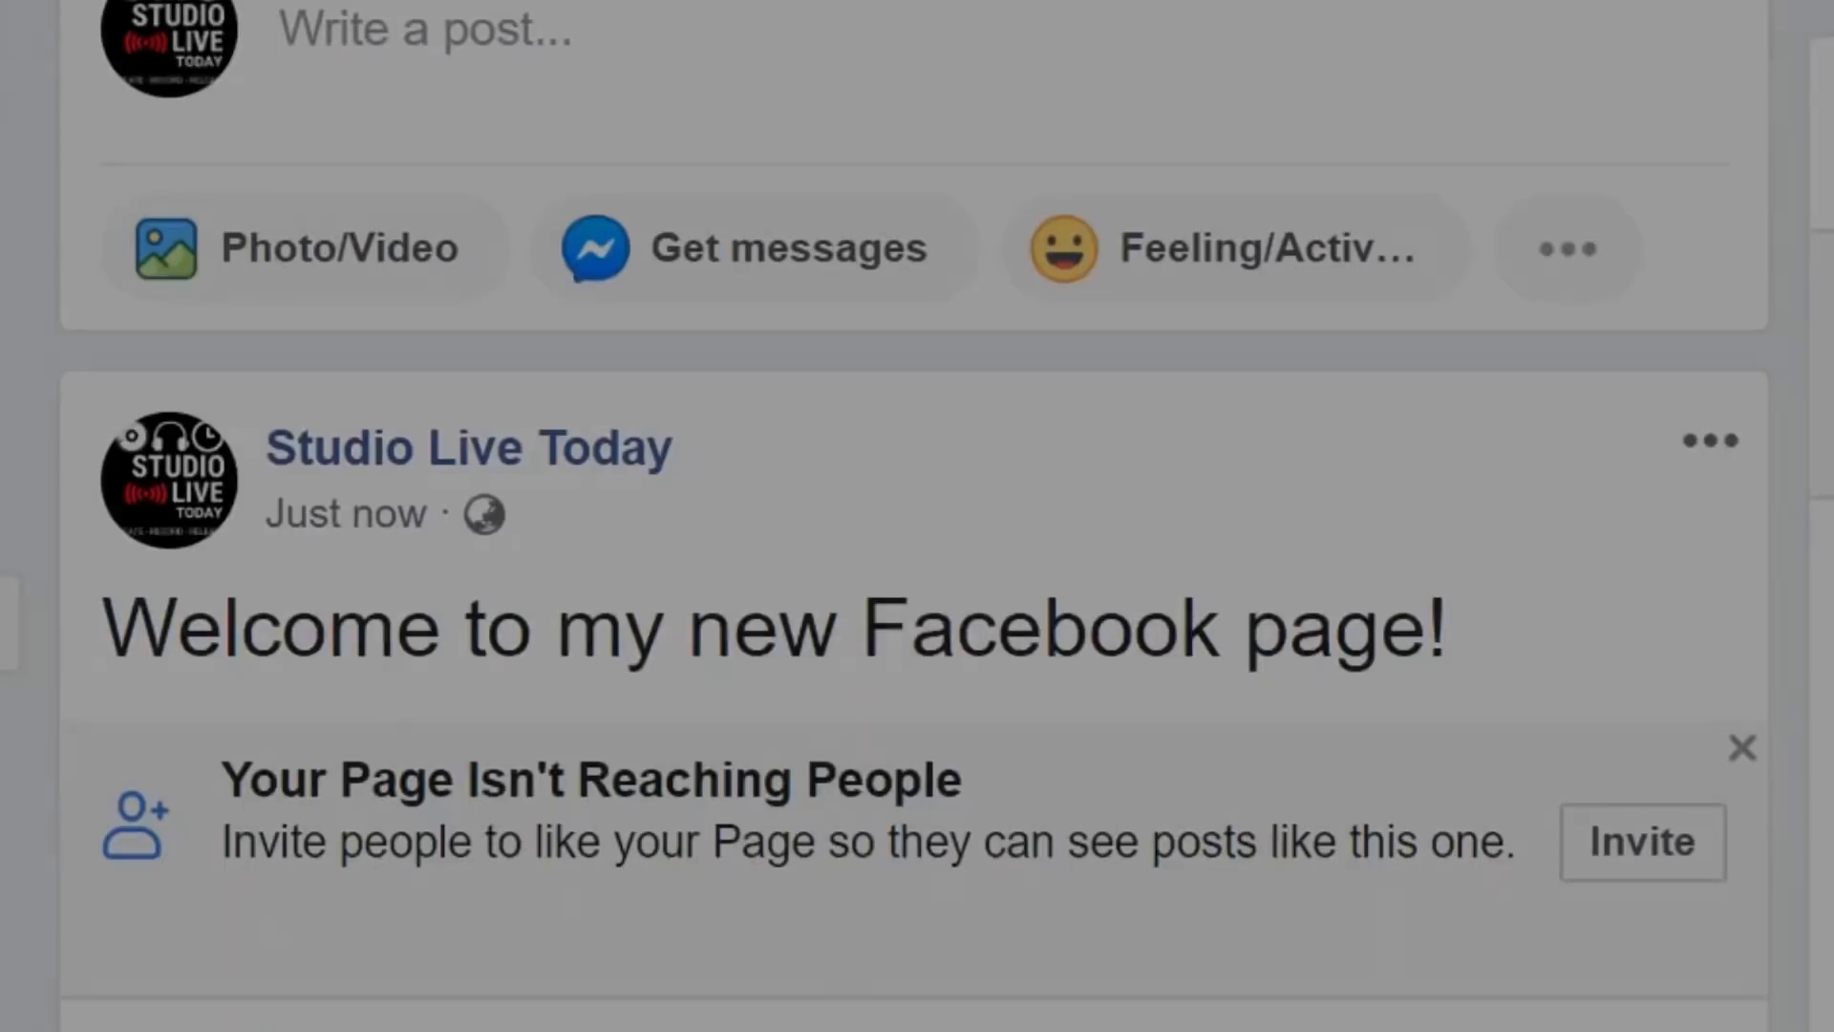
{"action": "scroll", "coordinate": [1123, 185], "scroll_direction": "down", "scroll_amount": 14}
{"action": "scroll", "coordinate": [1085, 206], "scroll_direction": "down", "scroll_amount": 4}
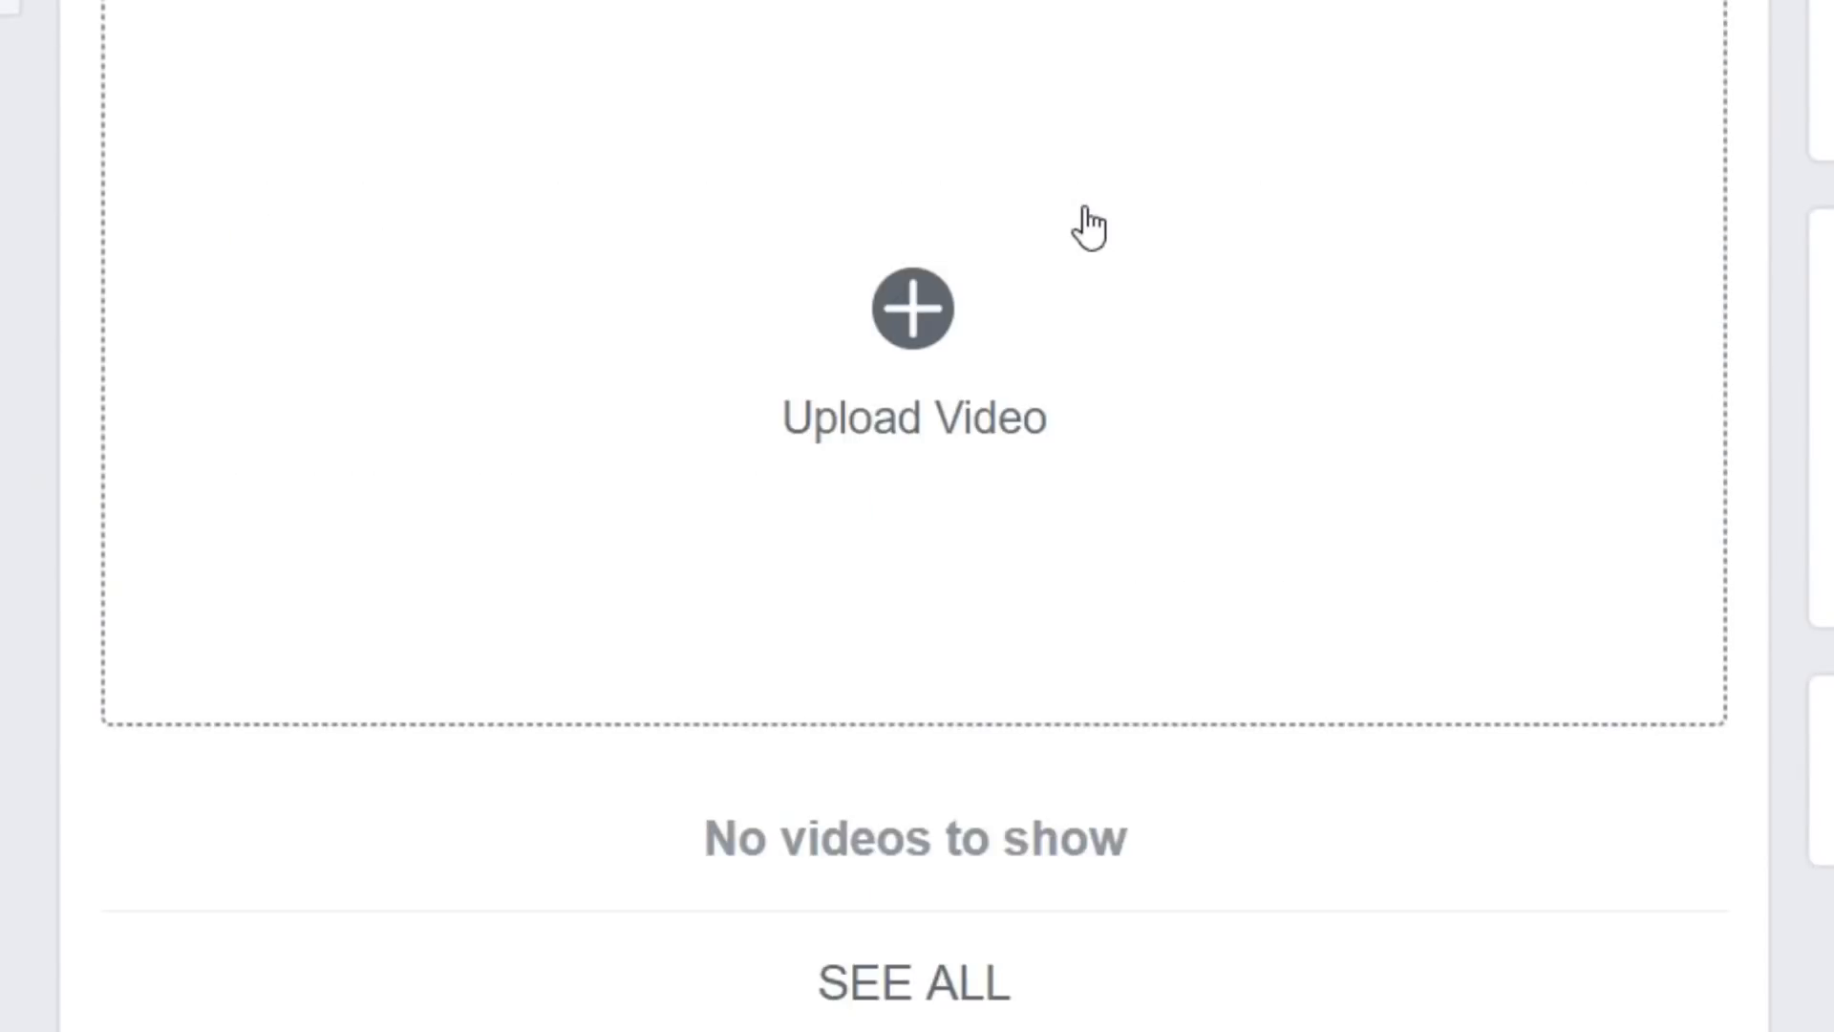
{"action": "left_click", "coordinate": [906, 319]}
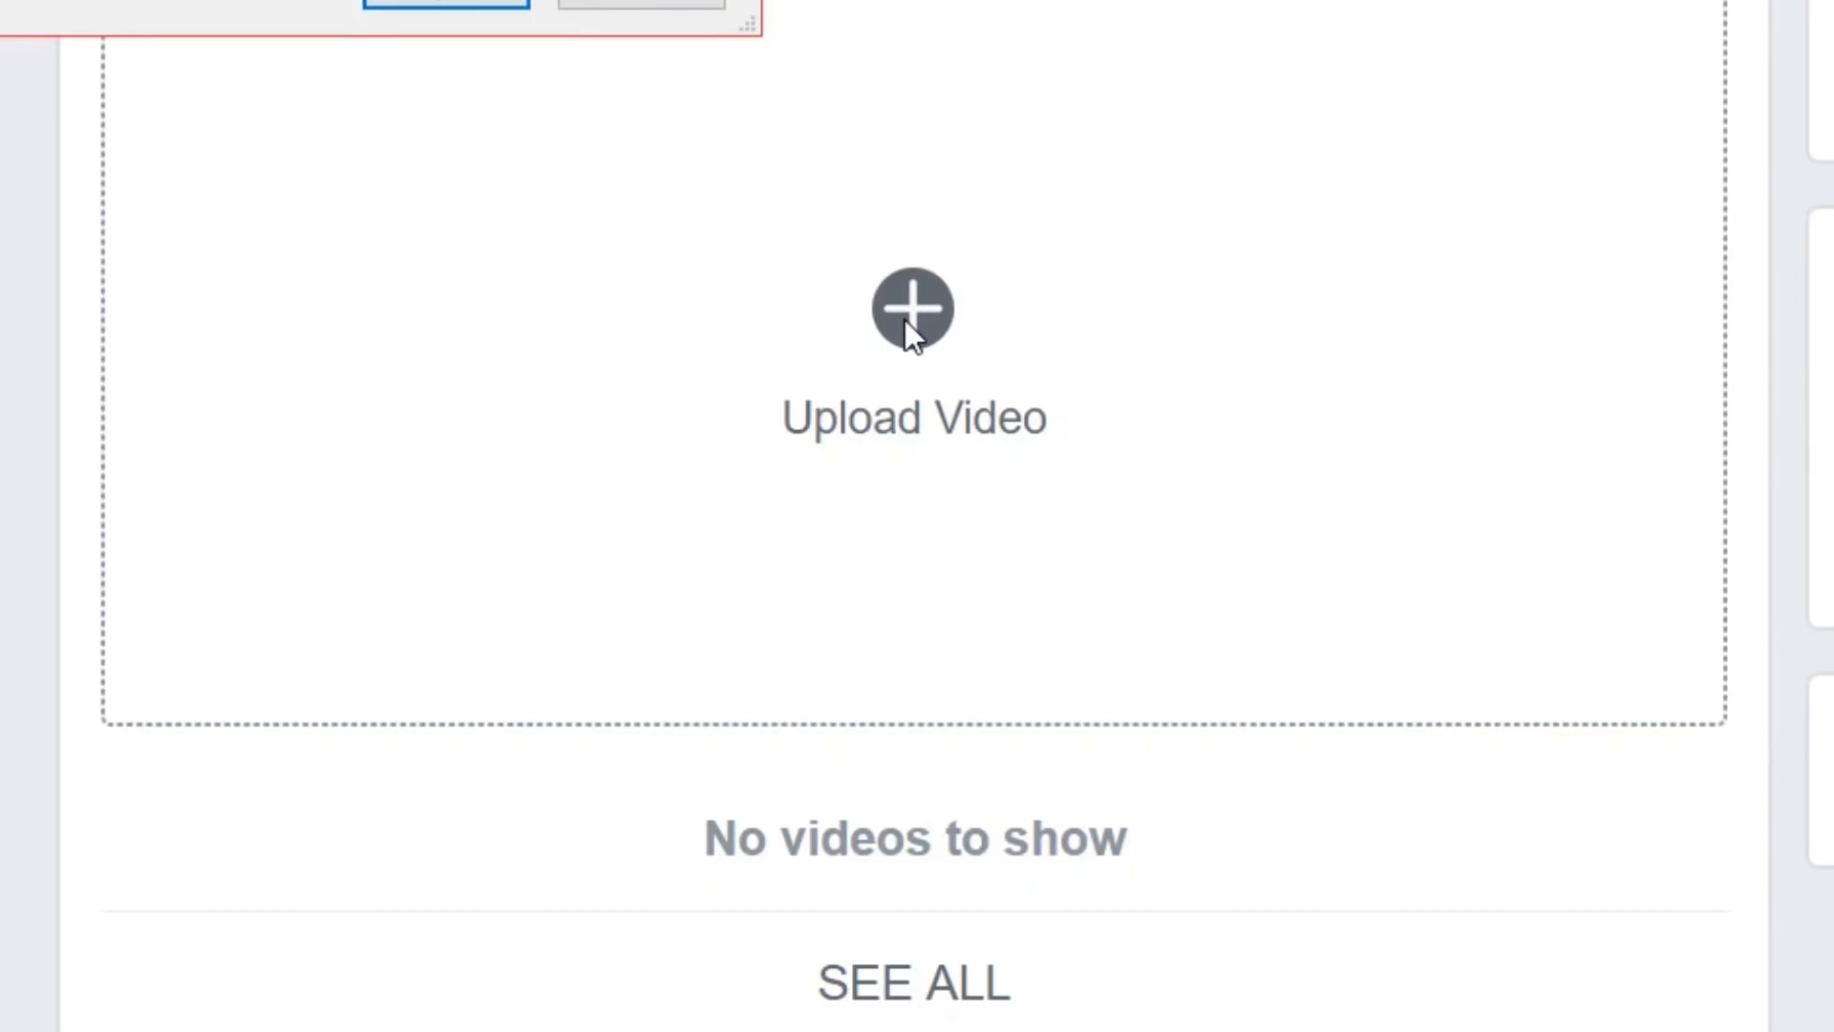
{"action": "left_click", "coordinate": [650, 4]}
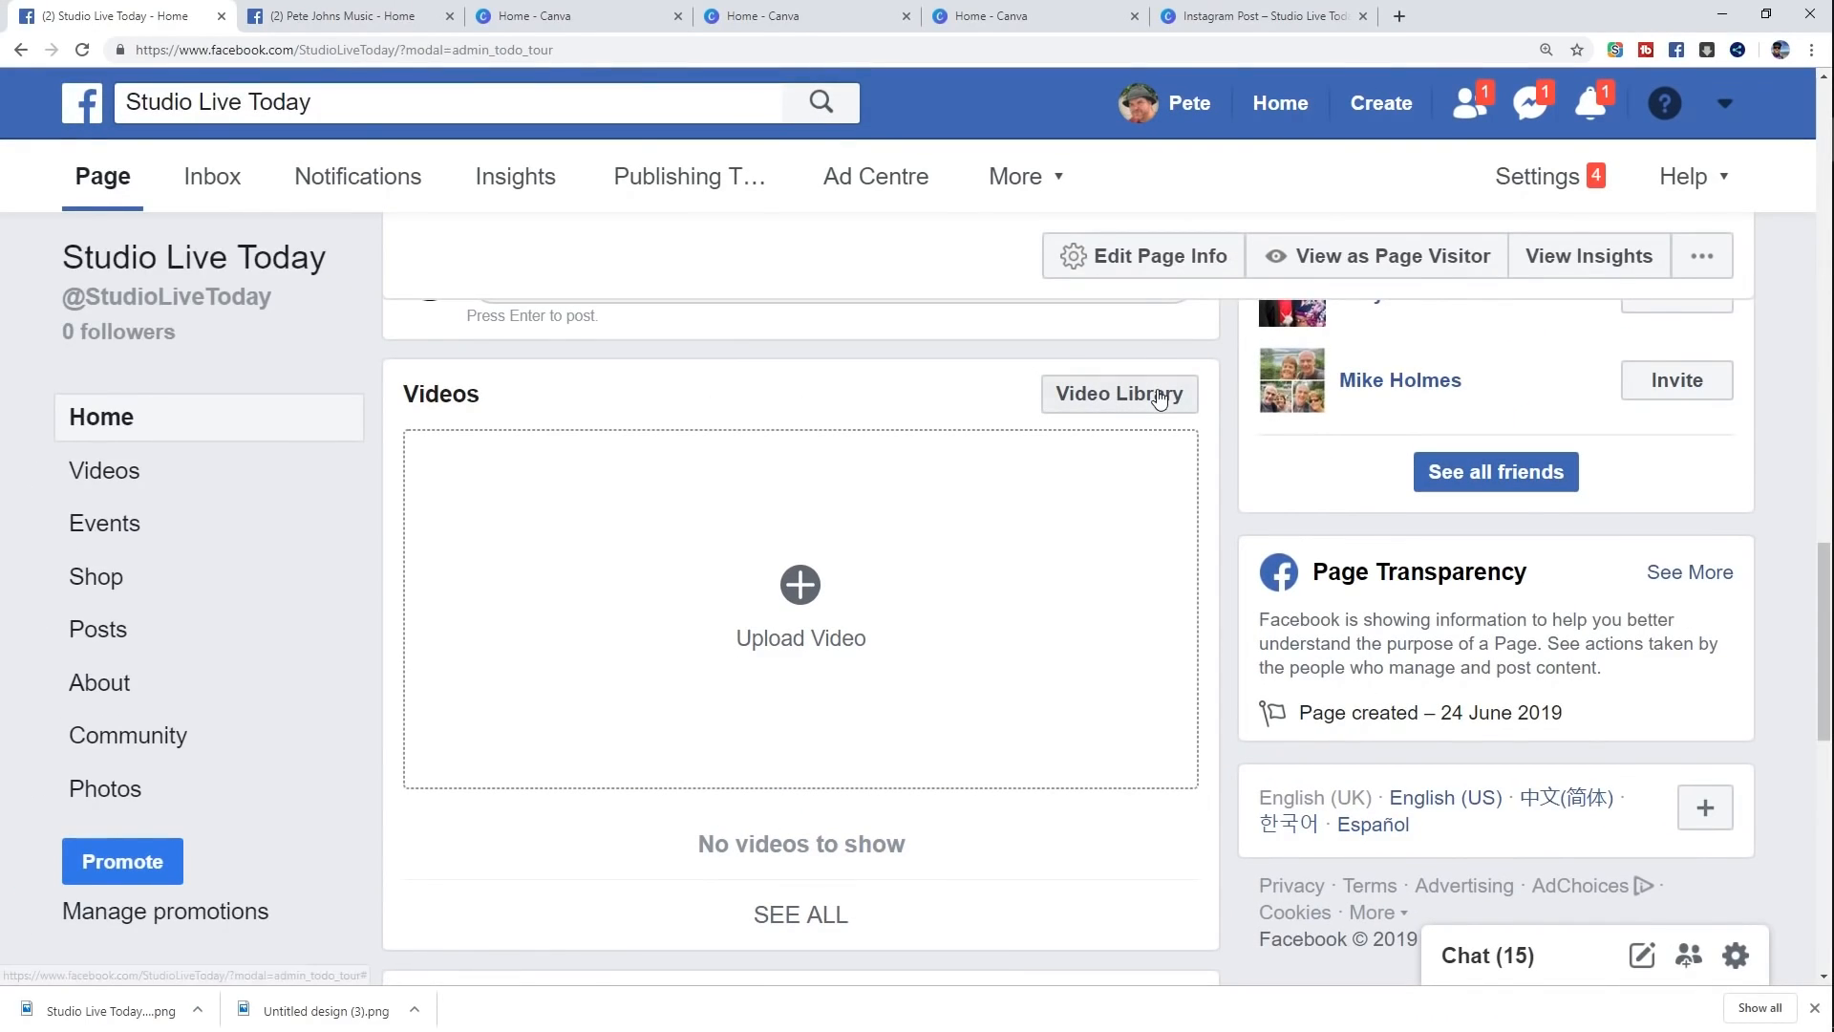
Step: Start uploading a video file through the Page's Video Library and view its details form and preview
{"action": "left_click", "coordinate": [1159, 399]}
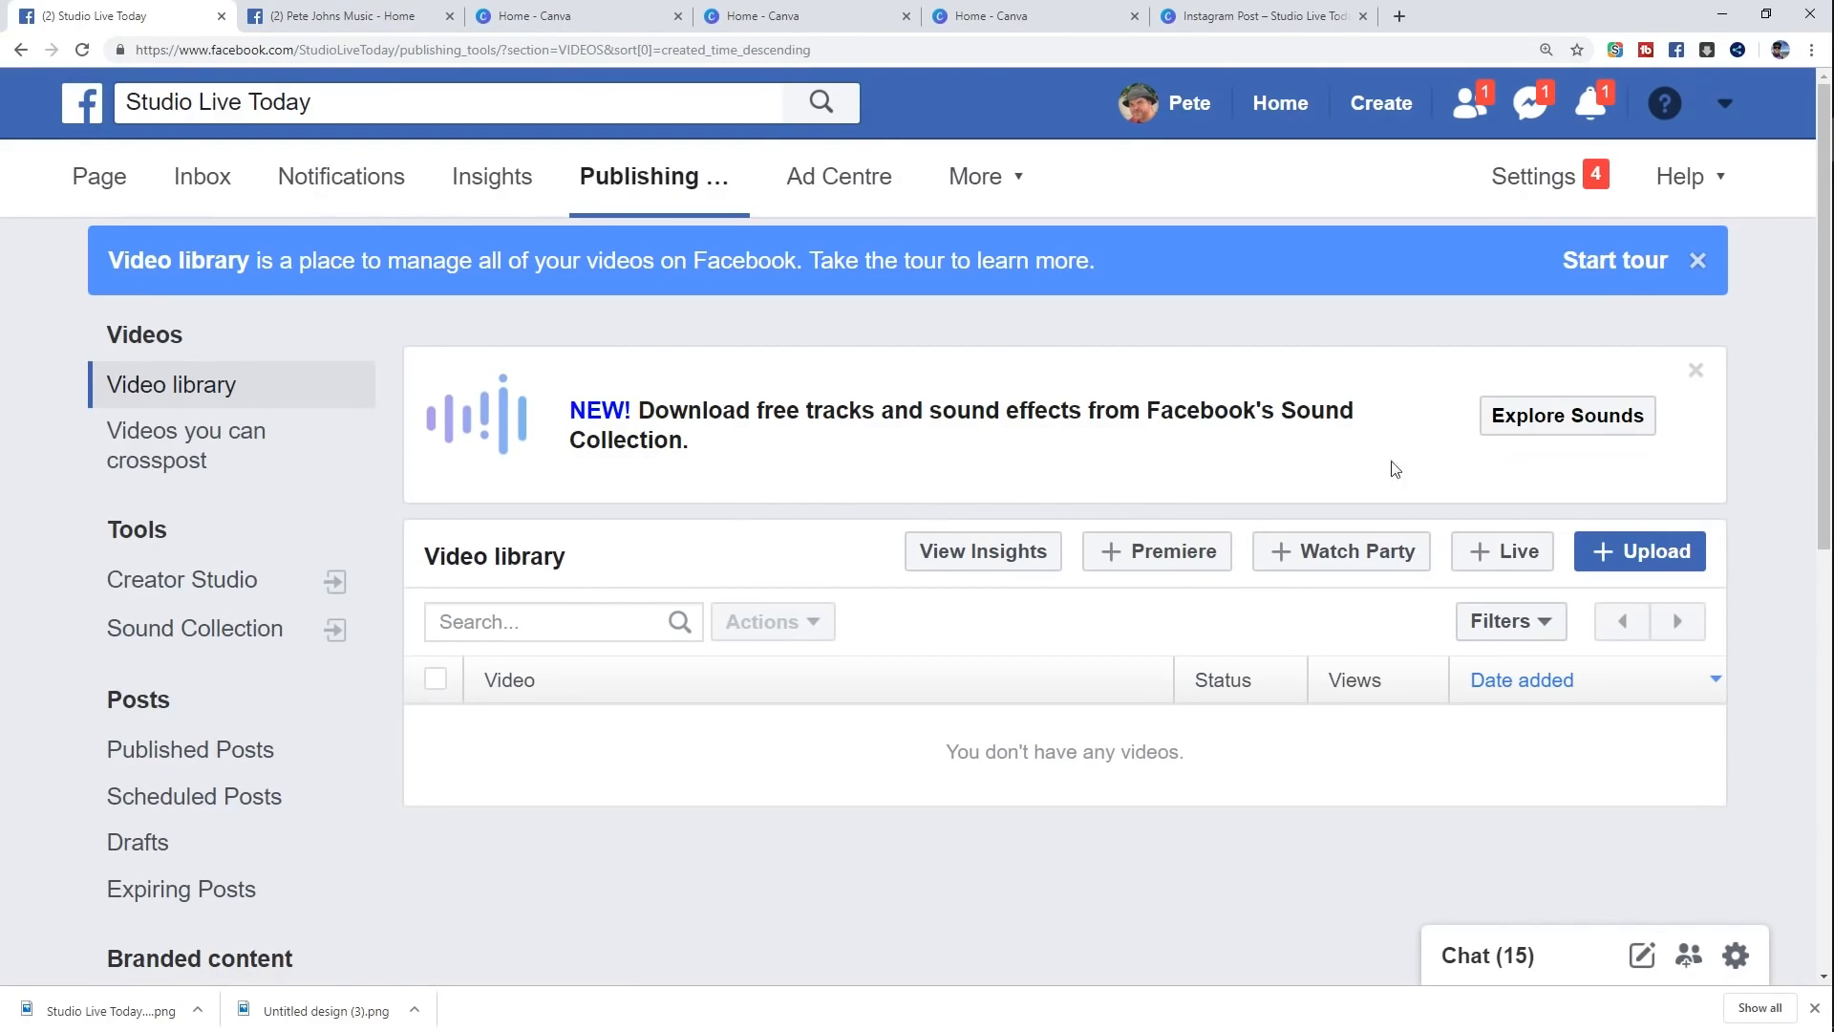
{"action": "left_click", "coordinate": [1648, 550]}
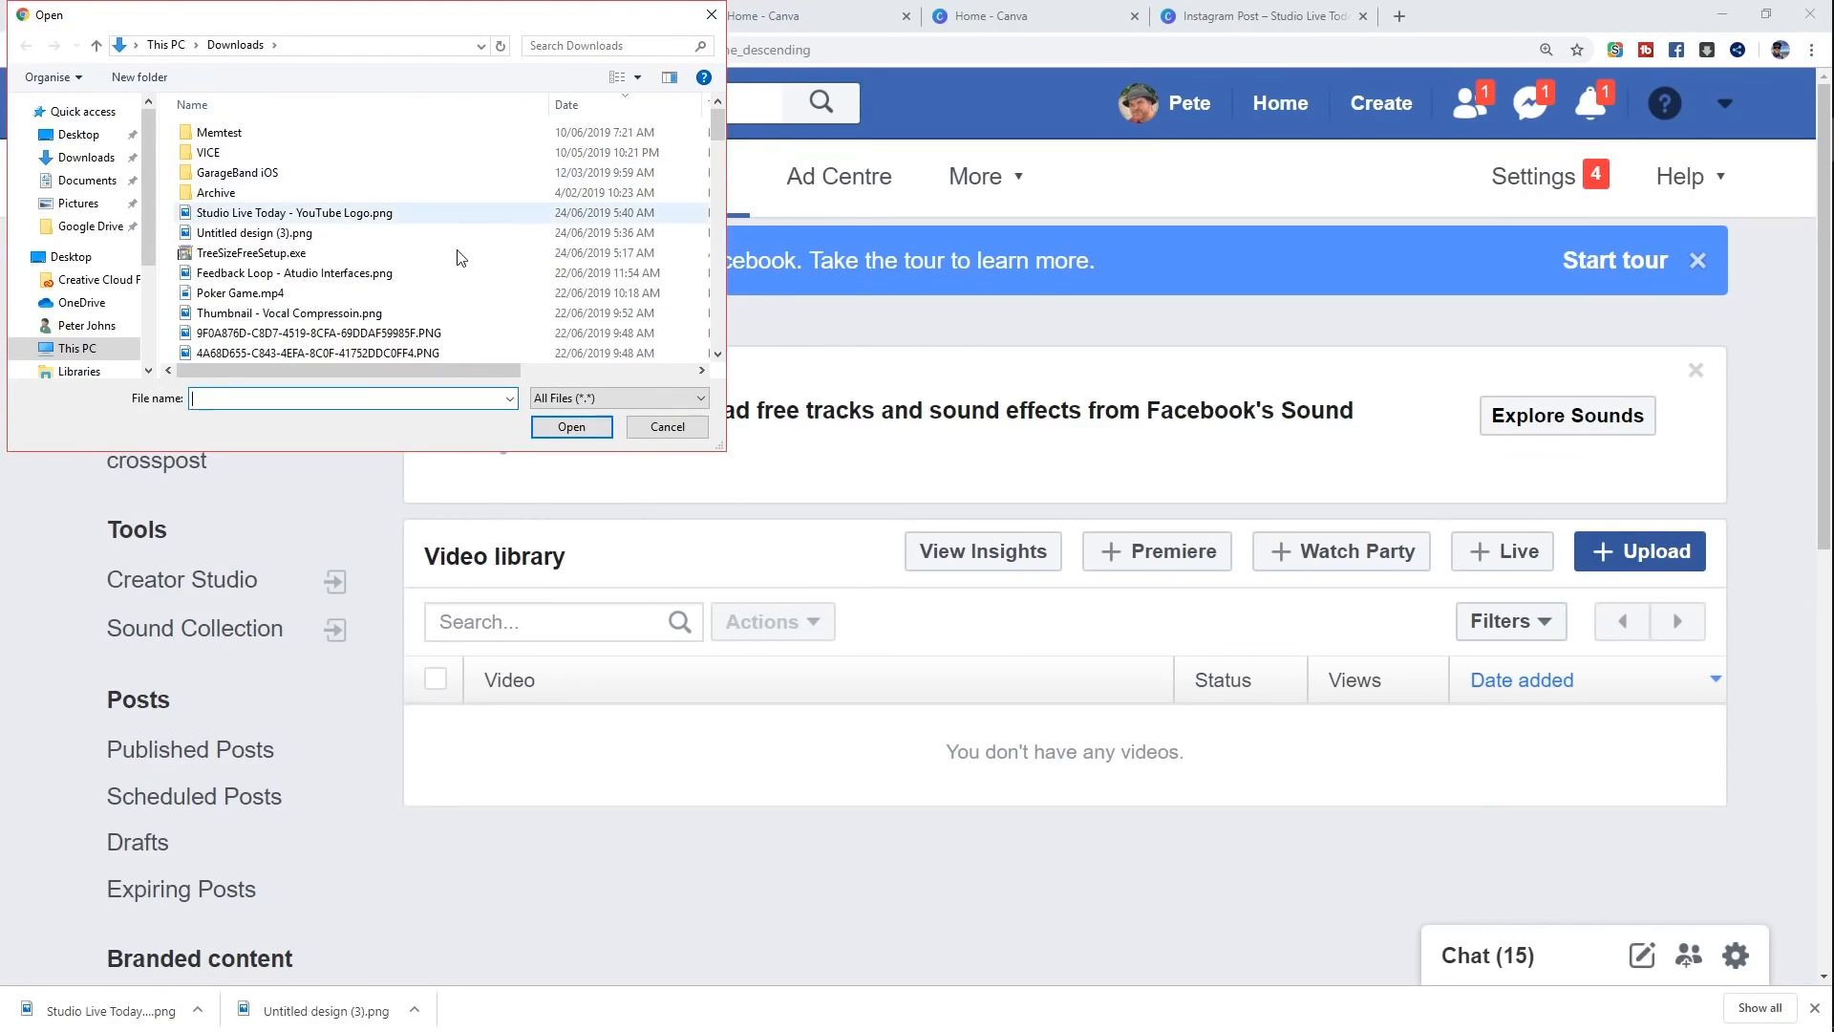
{"action": "double_click", "coordinate": [410, 233]}
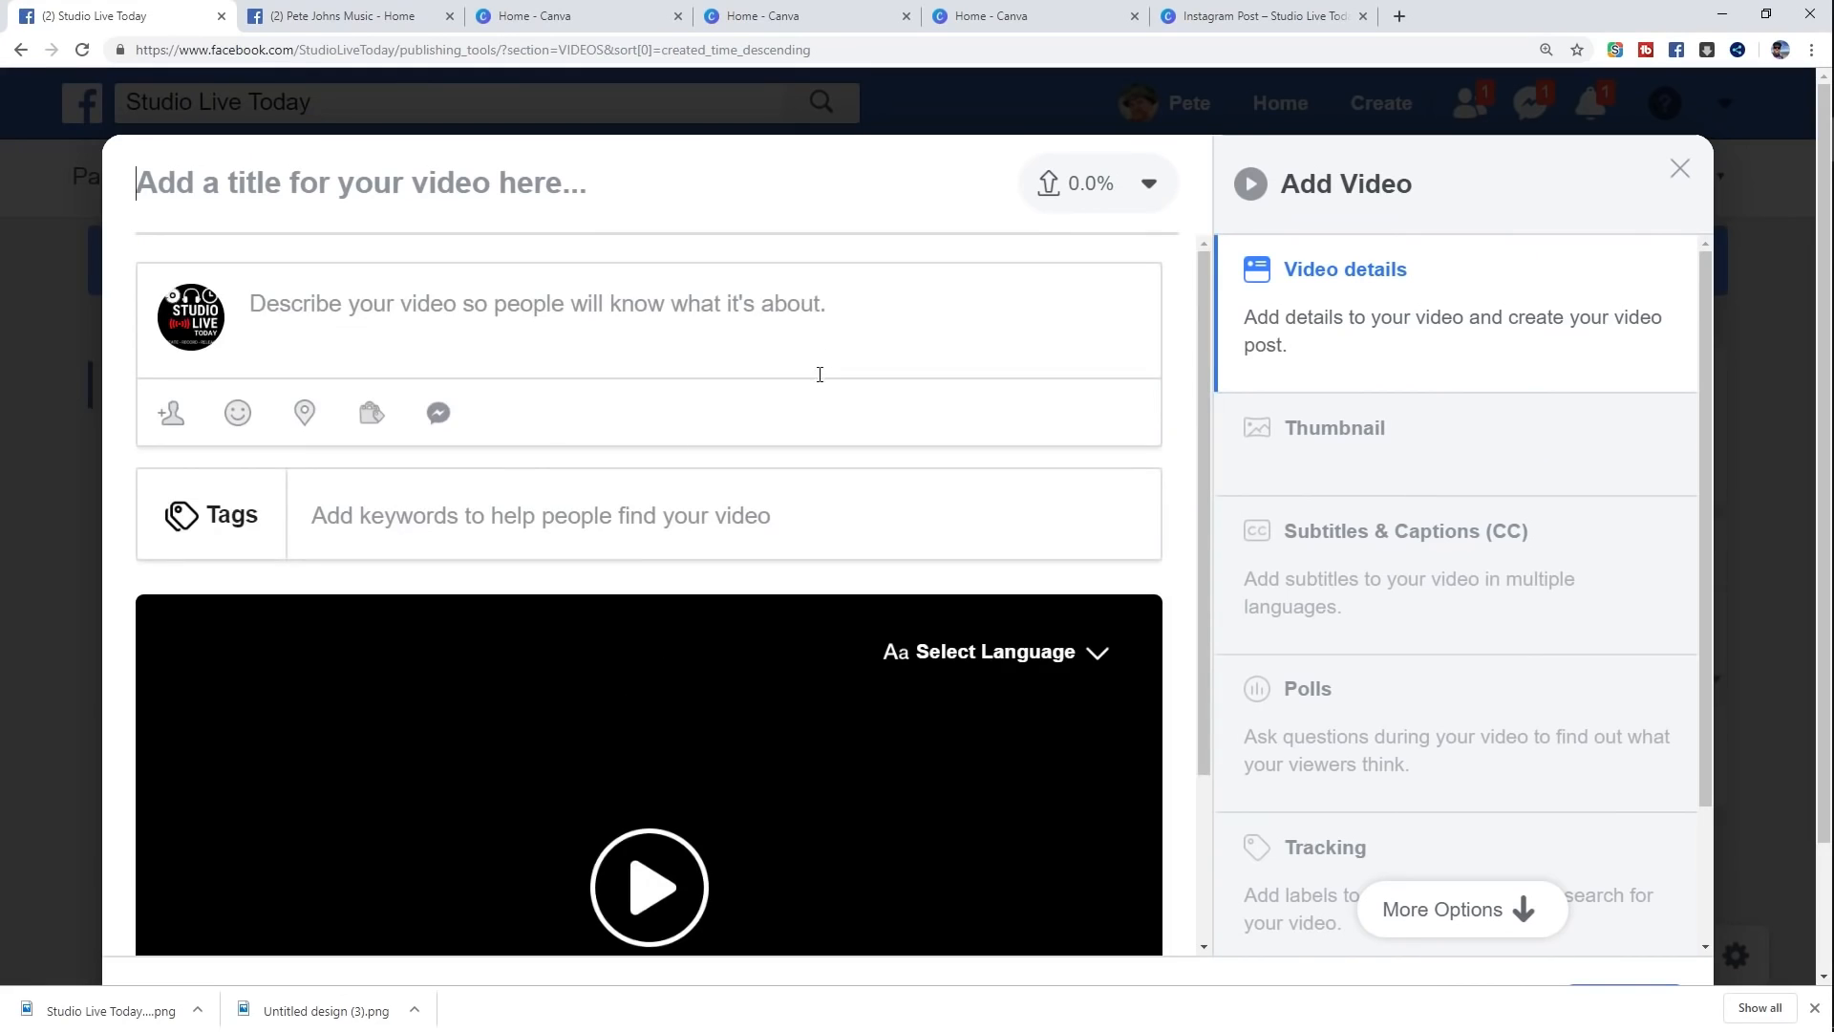
{"action": "scroll", "coordinate": [860, 389], "scroll_direction": "down", "scroll_amount": 4}
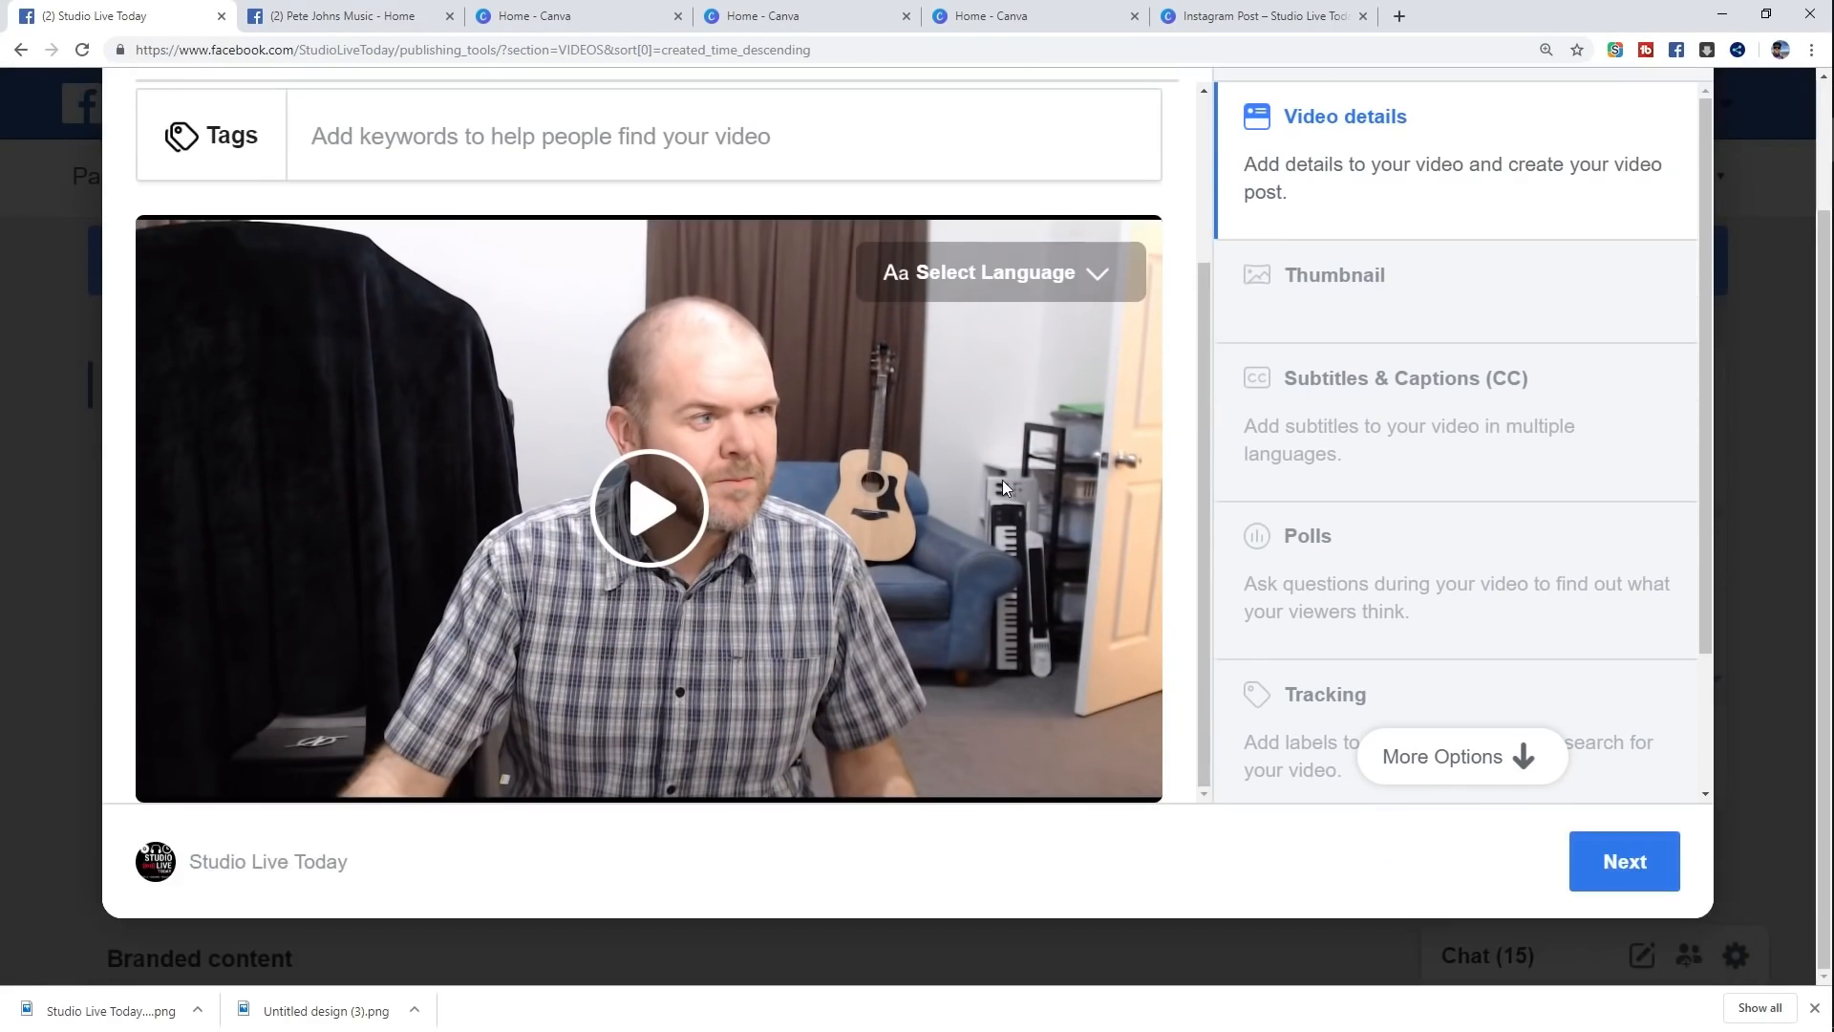
{"action": "scroll", "coordinate": [1001, 479], "scroll_direction": "up", "scroll_amount": 4}
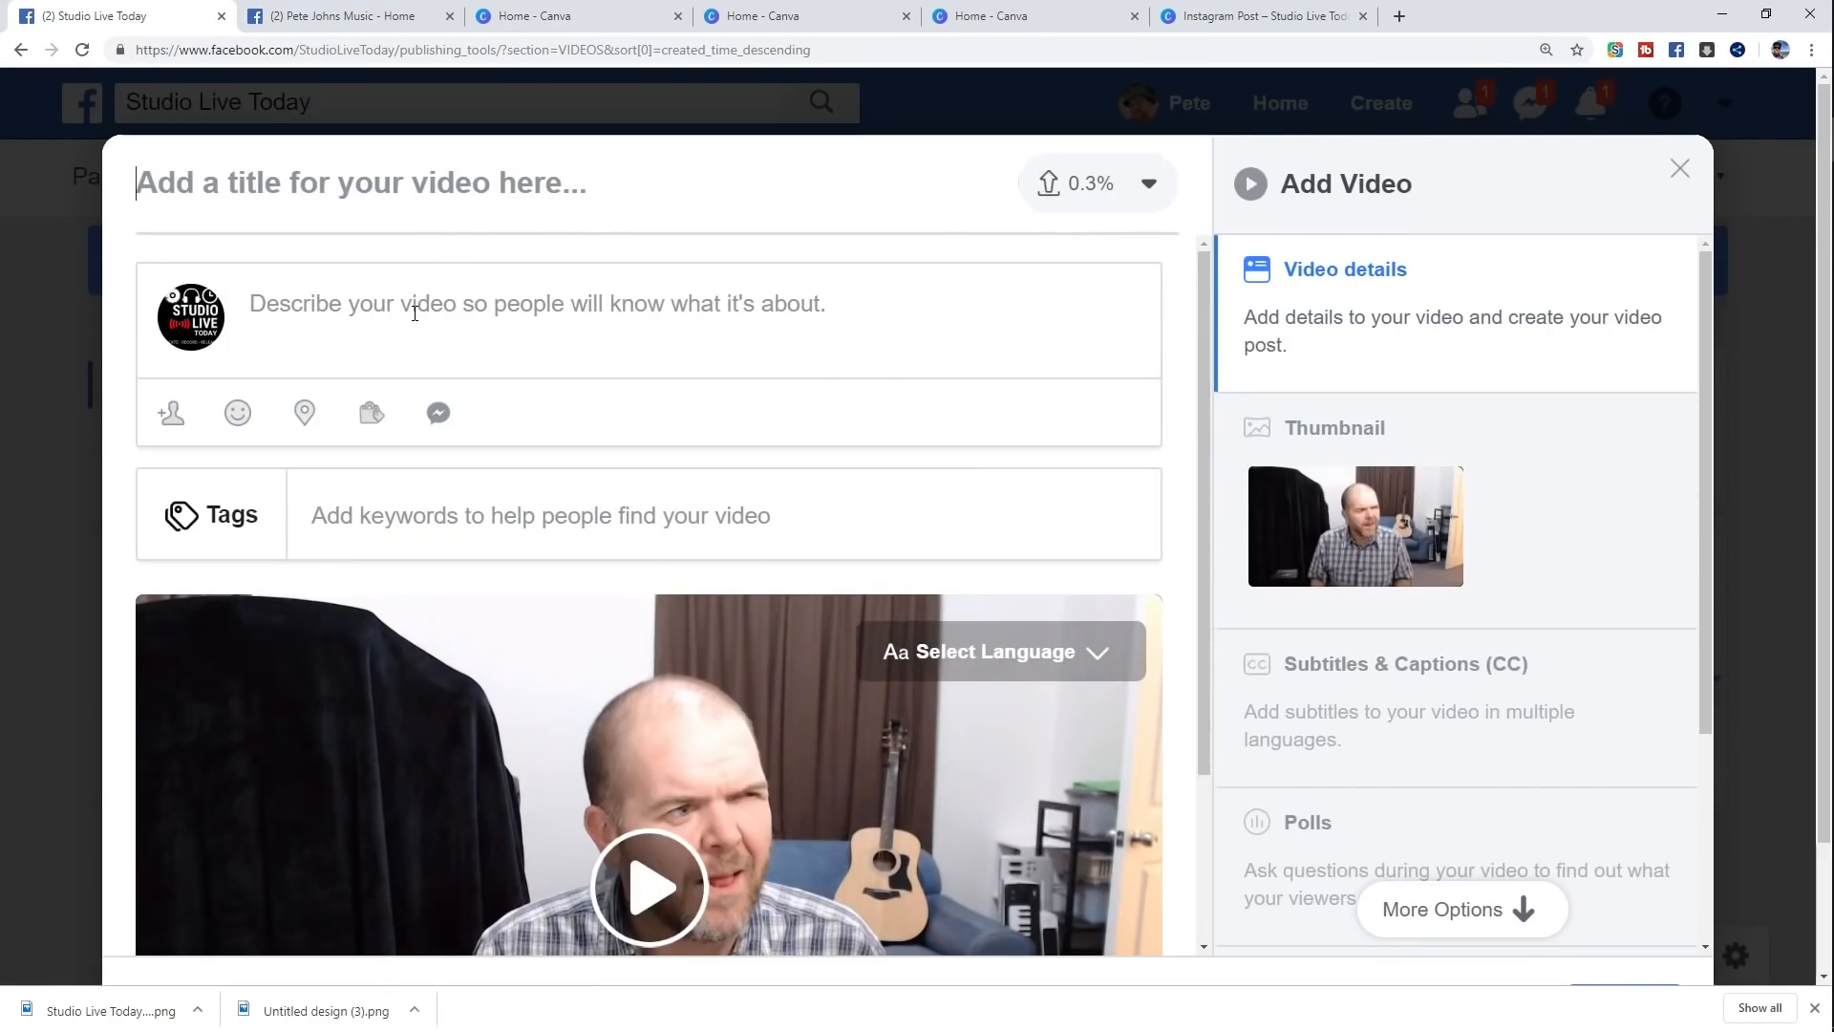
Step: Examine the title, description and tags fields in the new video's details without filling them in
{"action": "left_click", "coordinate": [484, 307]}
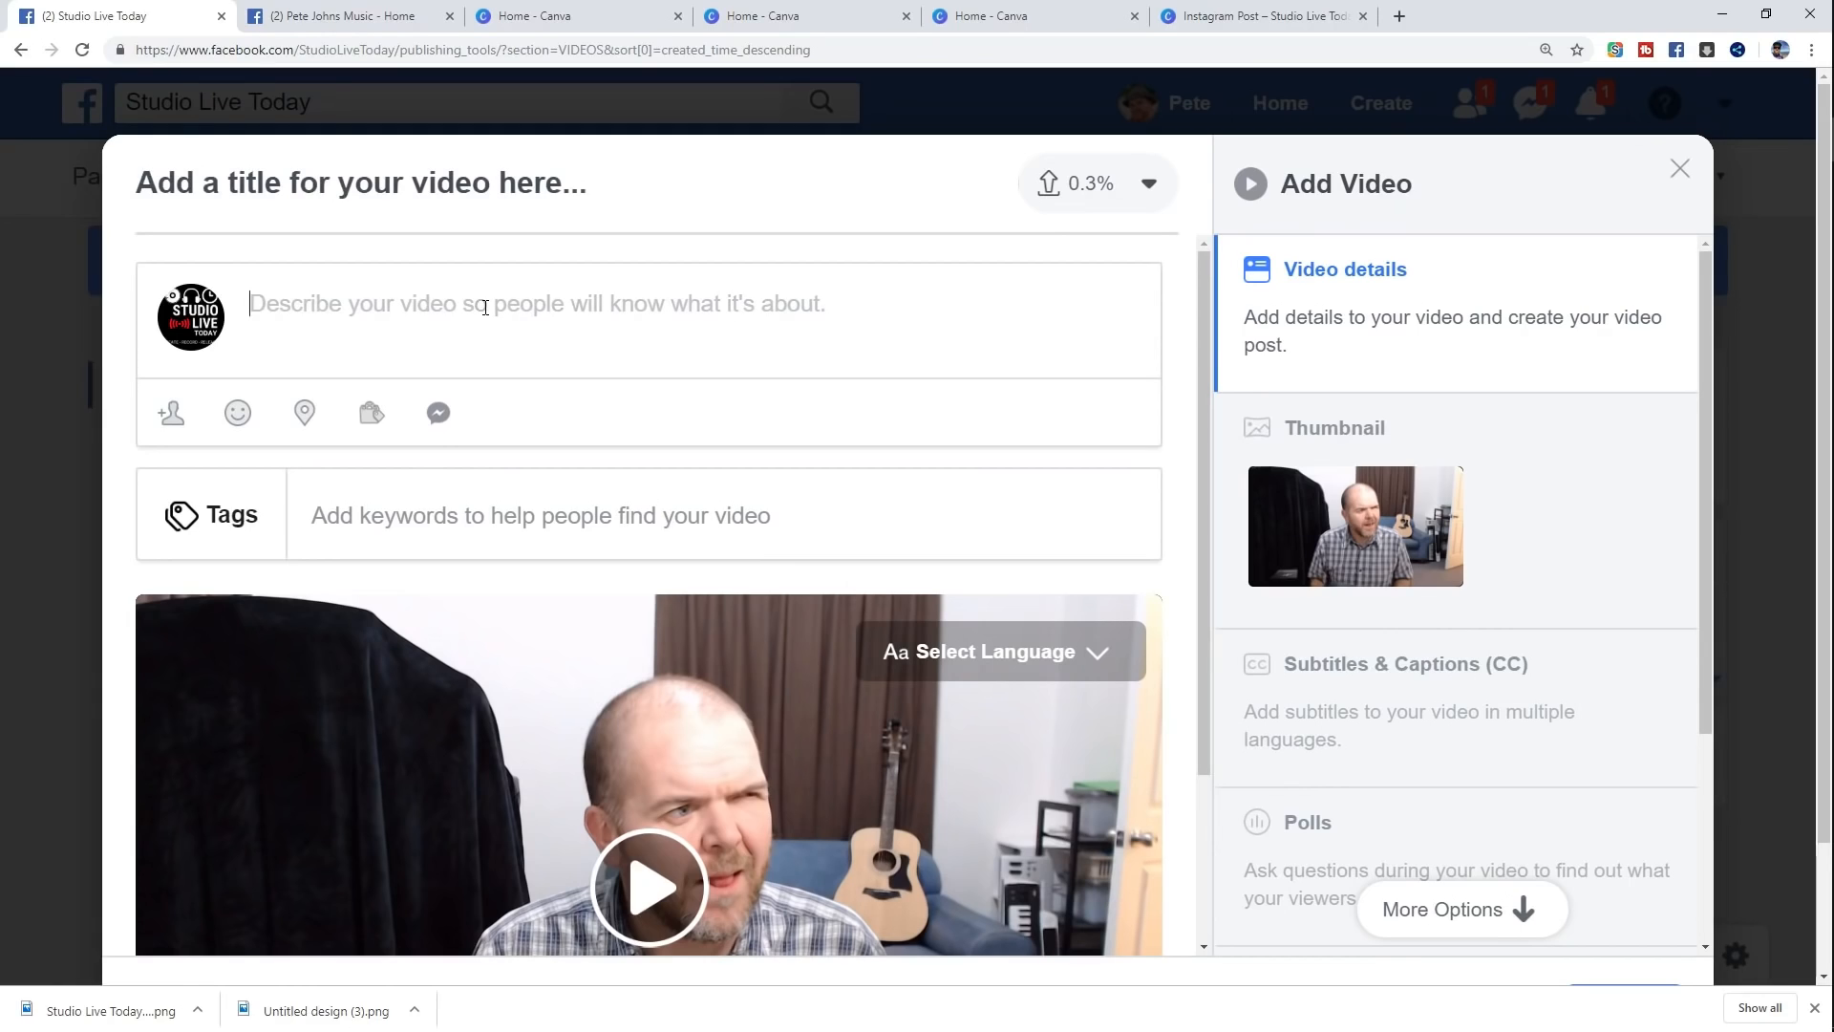
{"action": "left_click", "coordinate": [423, 188]}
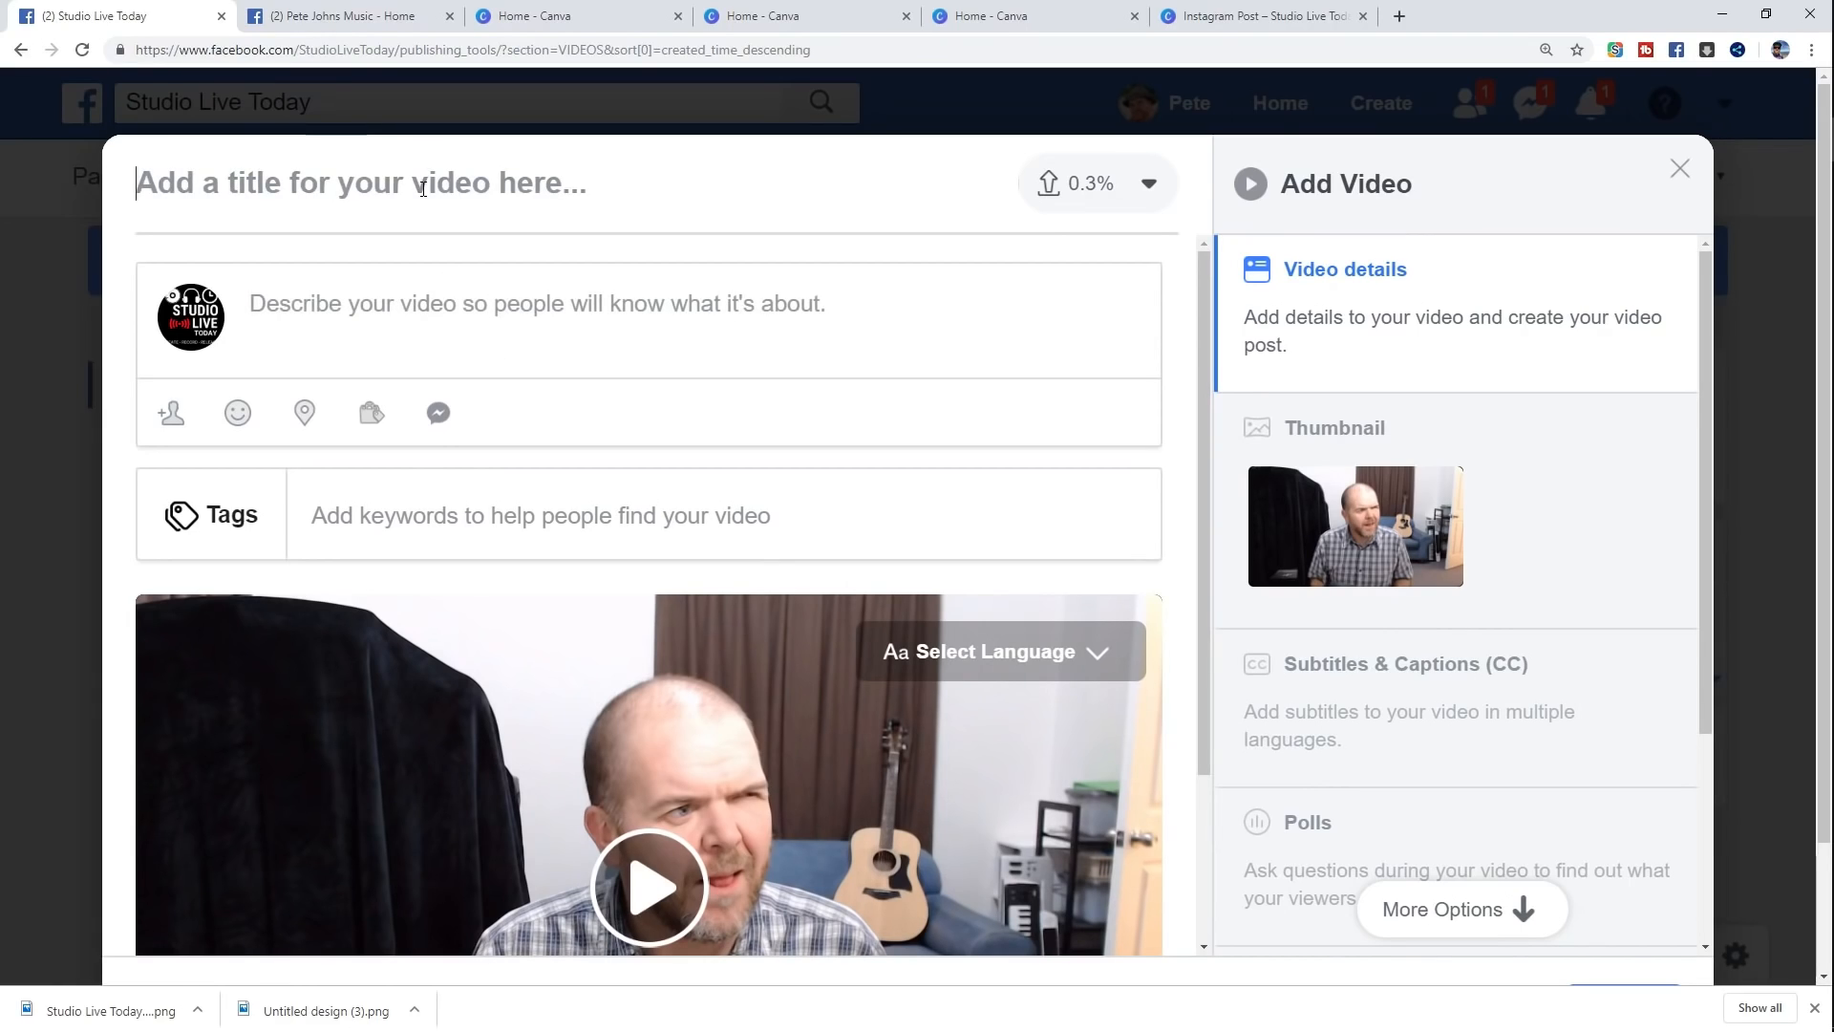
{"action": "left_click", "coordinate": [510, 312]}
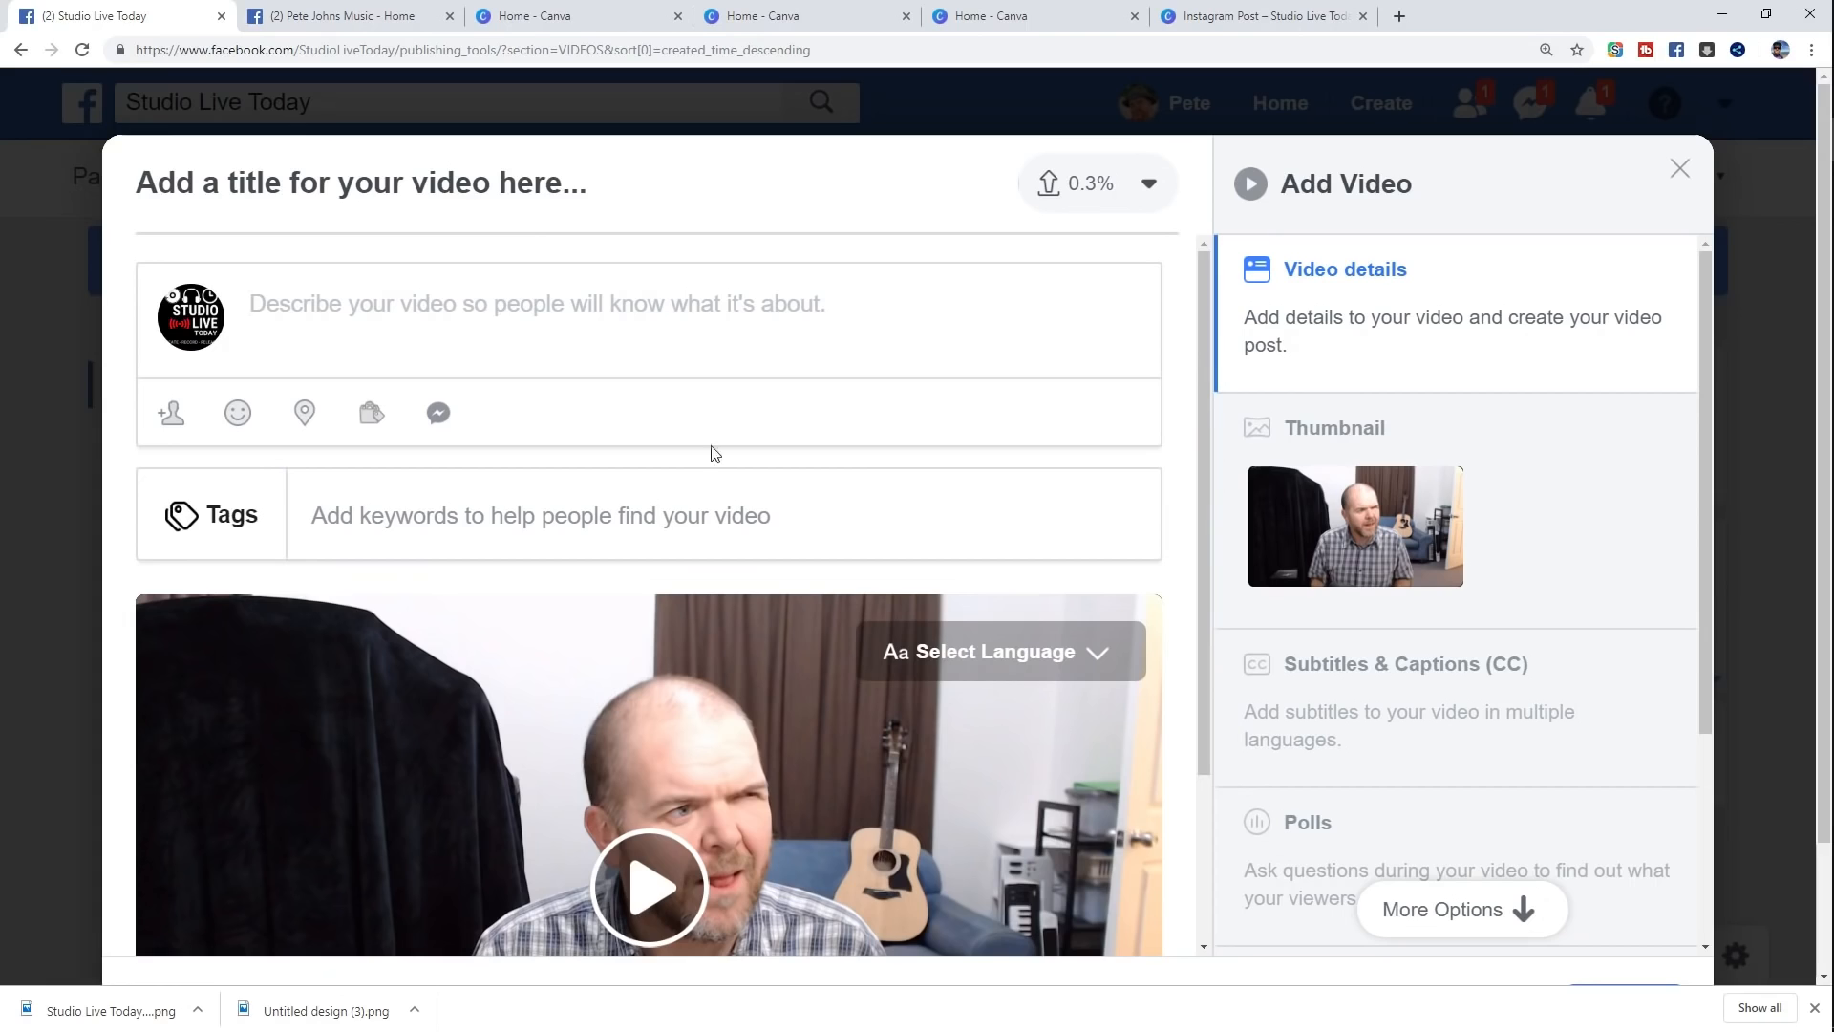
{"action": "left_click", "coordinate": [509, 519]}
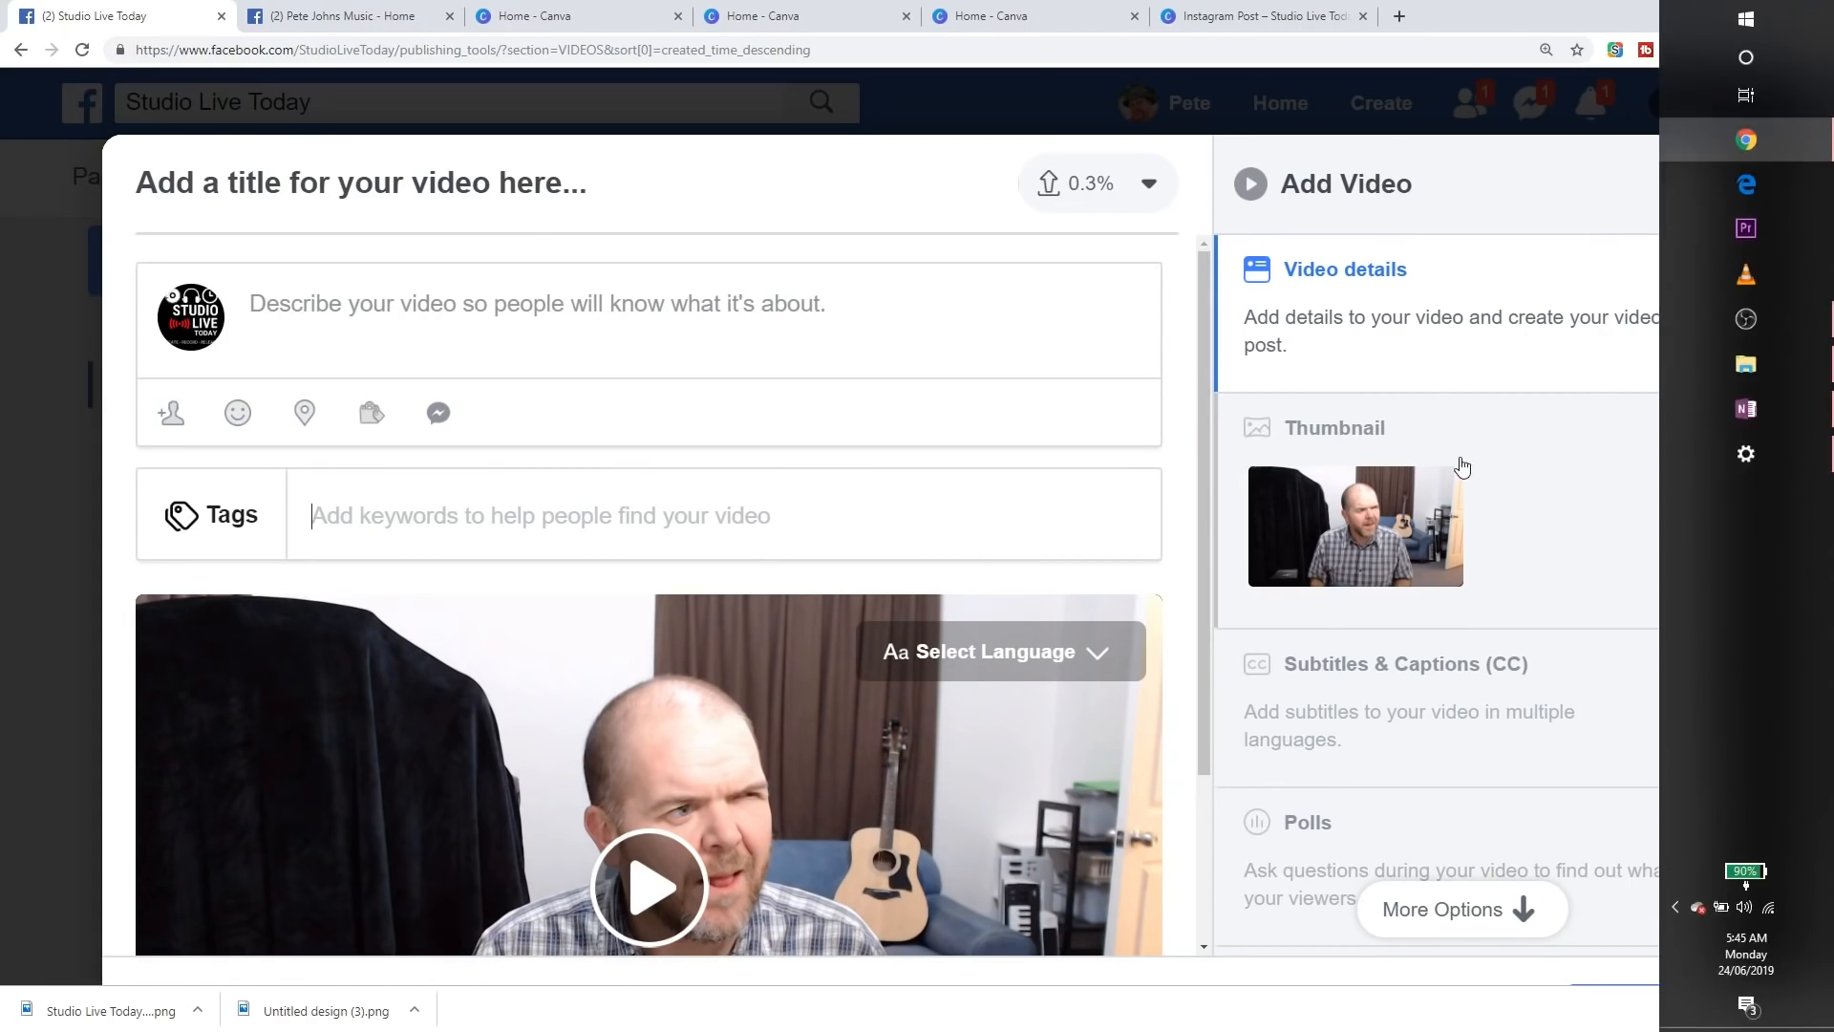
{"action": "scroll", "coordinate": [1417, 392], "scroll_direction": "down", "scroll_amount": 2}
{"action": "scroll", "coordinate": [1418, 388], "scroll_direction": "up", "scroll_amount": 2}
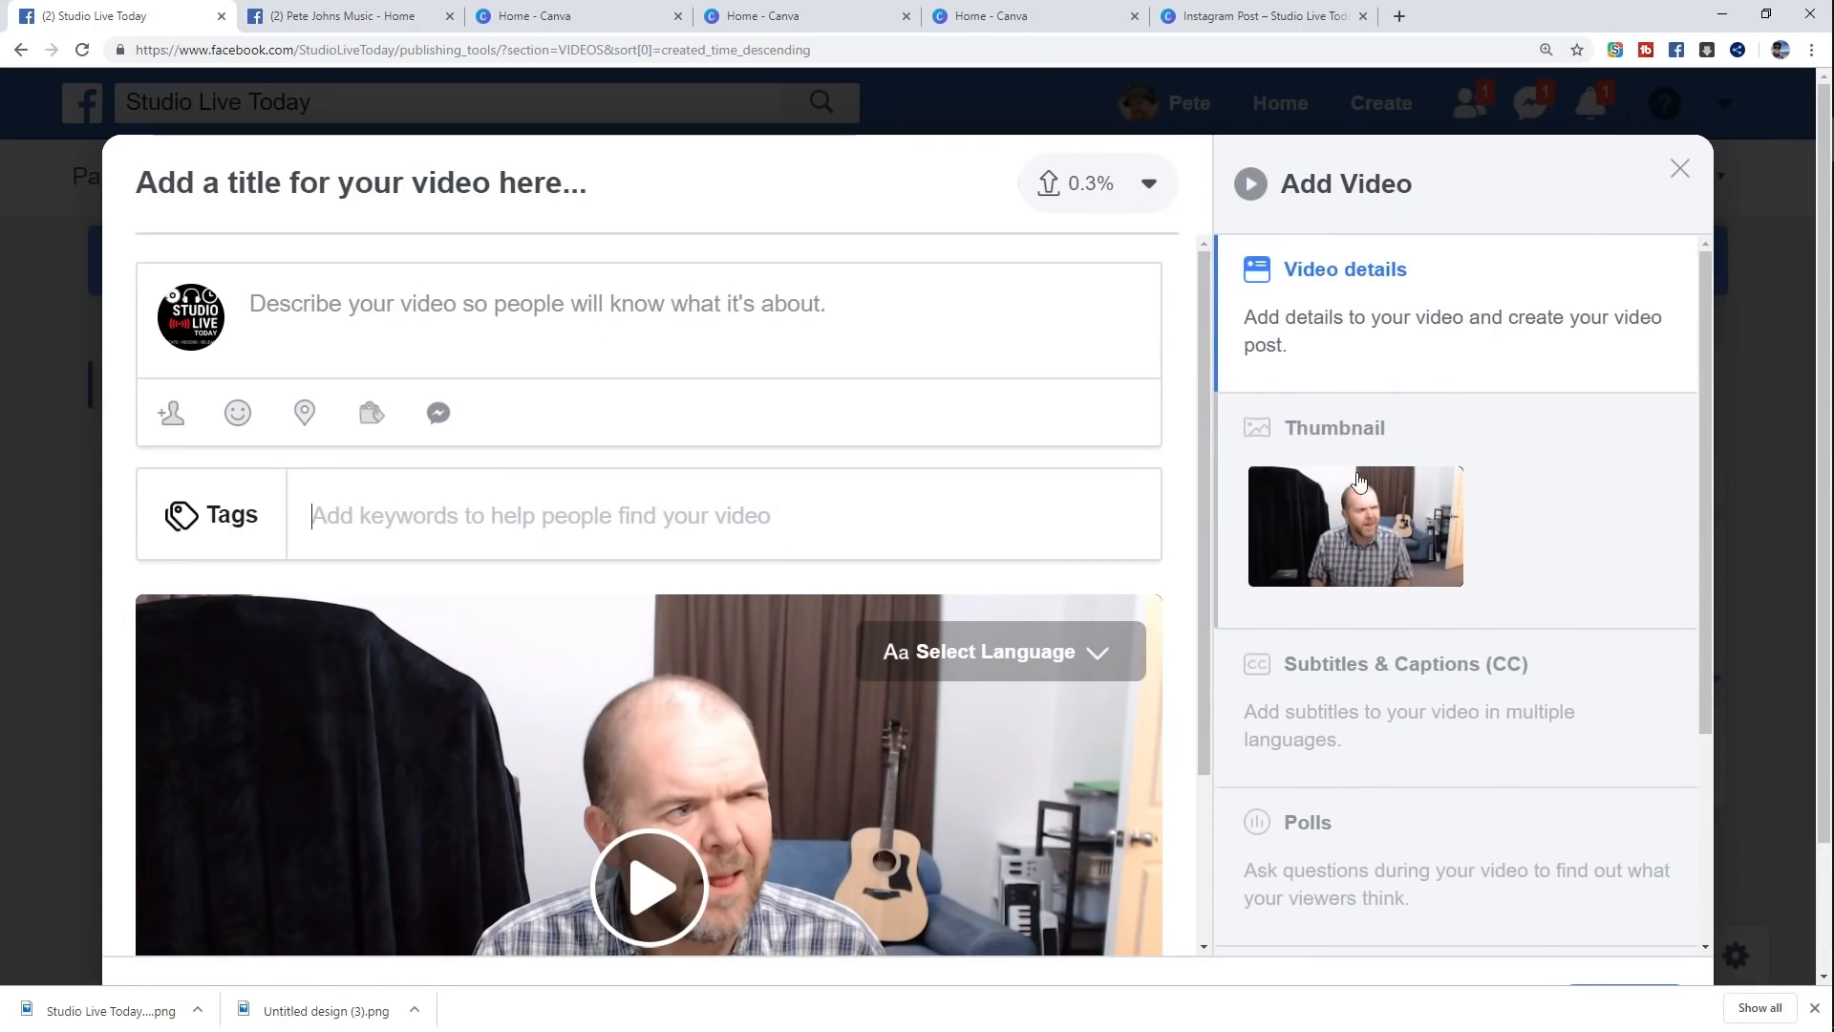
Step: Review the auto-generated, custom image and video frame thumbnail options, and exit the video upload without saving
{"action": "left_click", "coordinate": [1361, 501]}
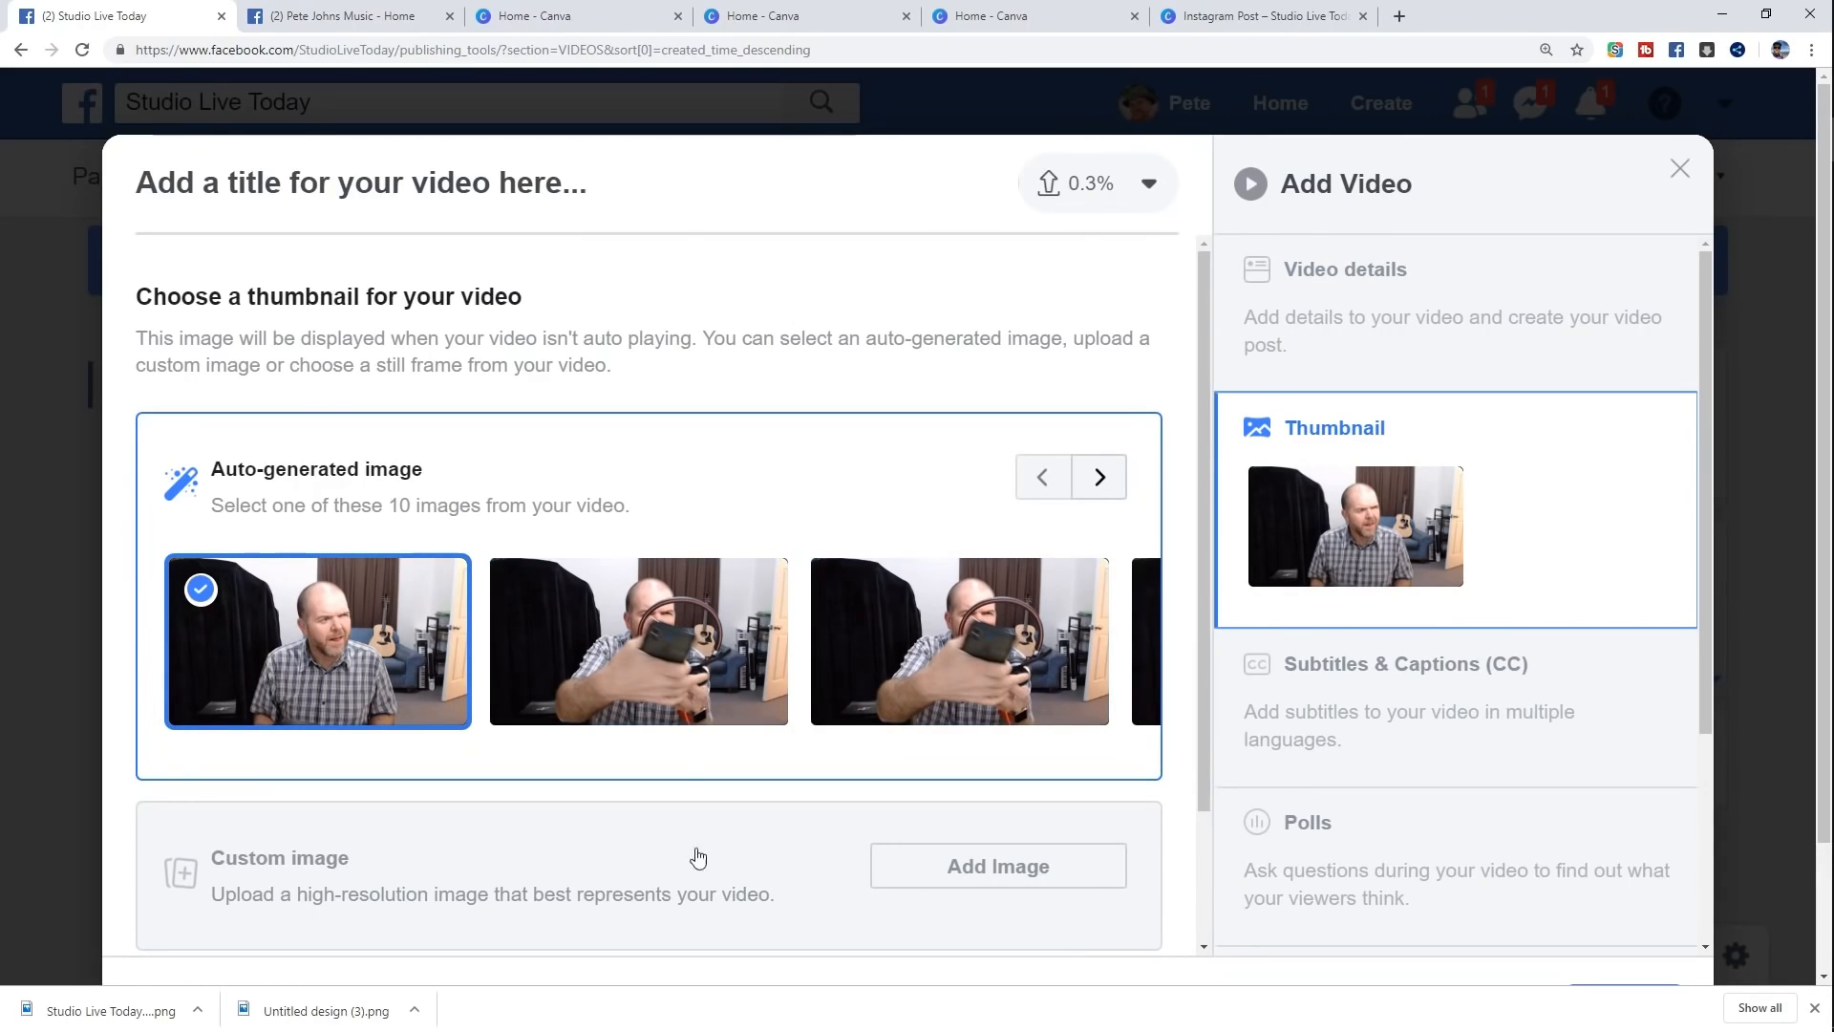
{"action": "scroll", "coordinate": [696, 860], "scroll_direction": "down", "scroll_amount": 2}
{"action": "scroll", "coordinate": [965, 717], "scroll_direction": "down", "scroll_amount": 2}
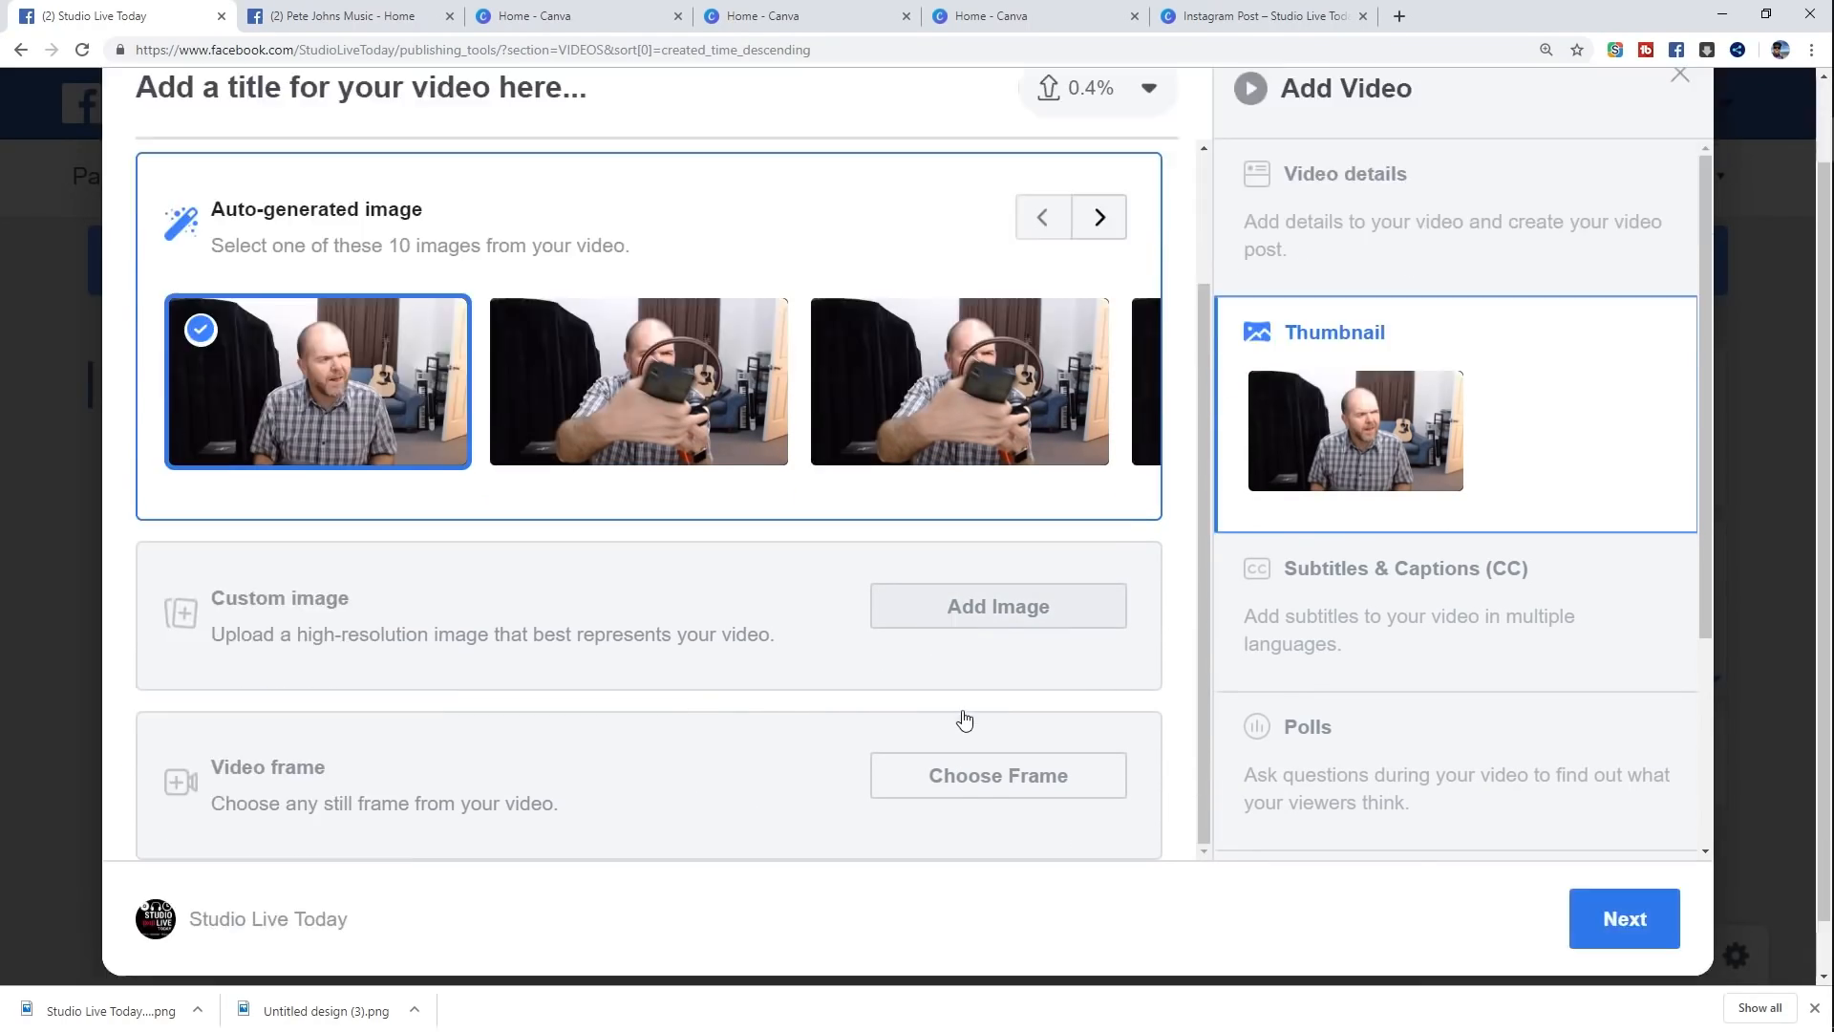
{"action": "scroll", "coordinate": [965, 713], "scroll_direction": "up", "scroll_amount": 2}
{"action": "scroll", "coordinate": [1423, 563], "scroll_direction": "up", "scroll_amount": 2}
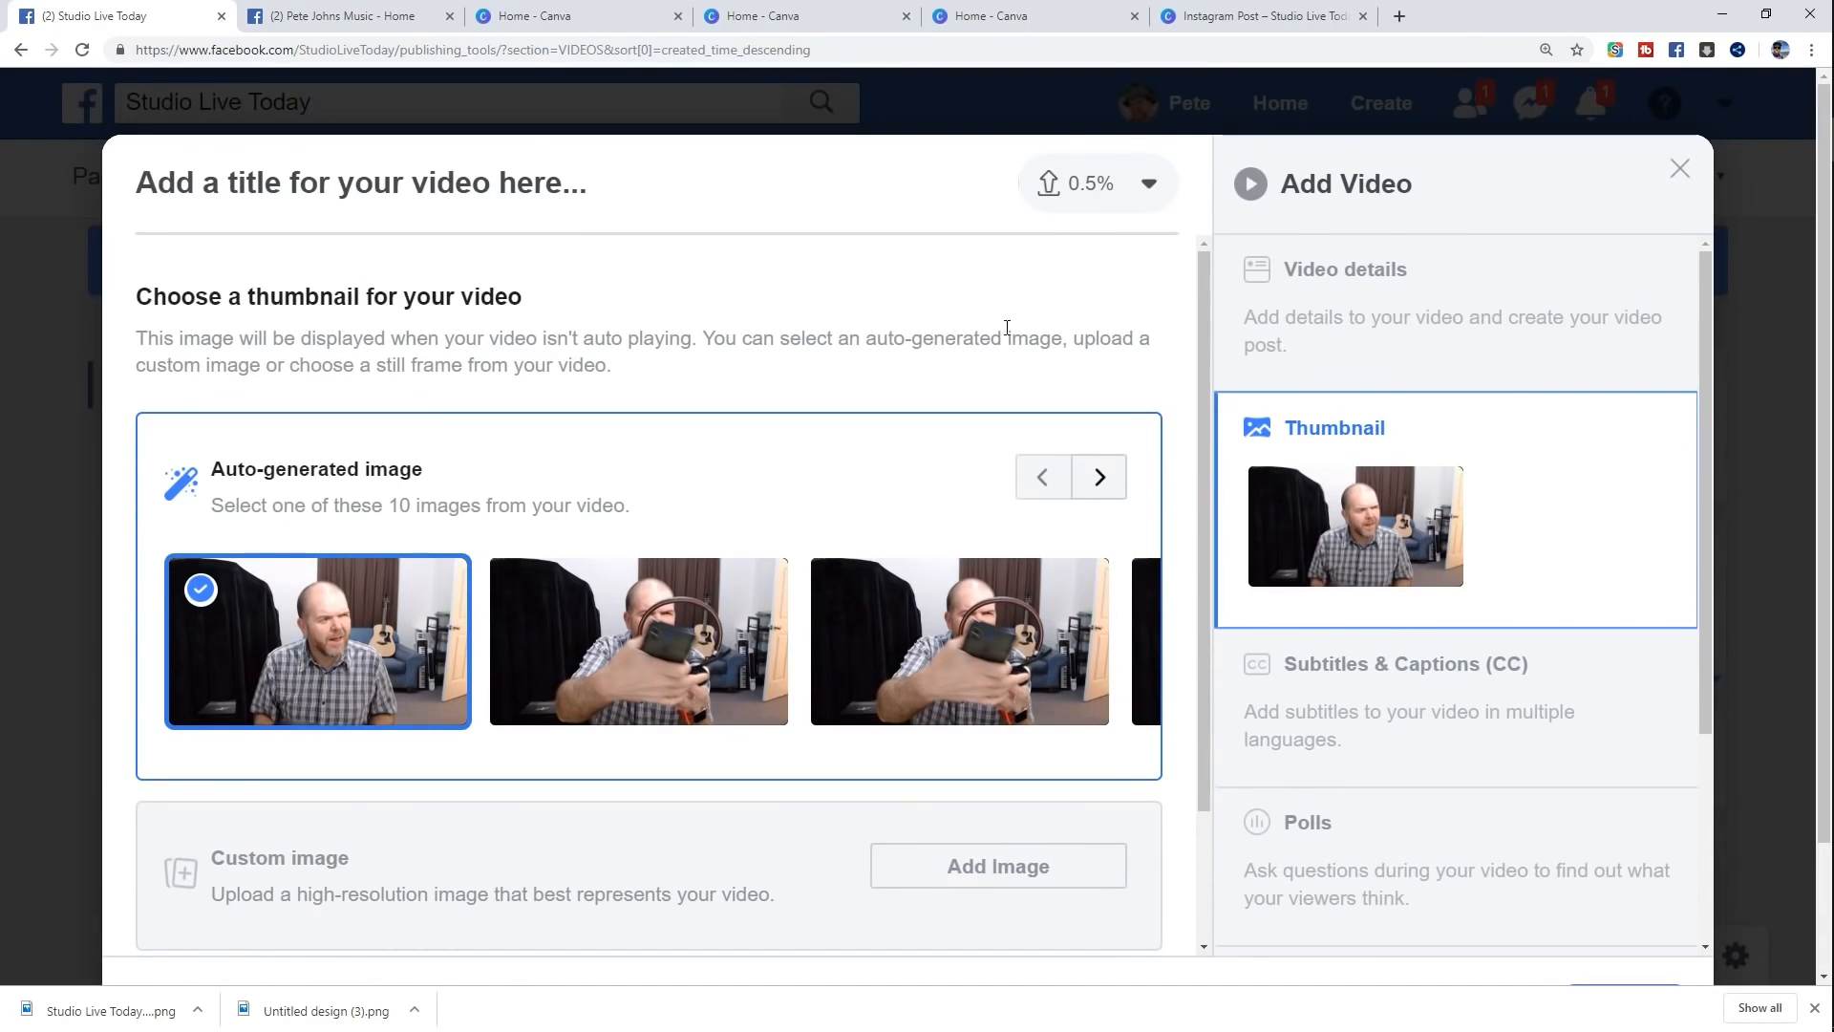
{"action": "left_click", "coordinate": [1680, 170]}
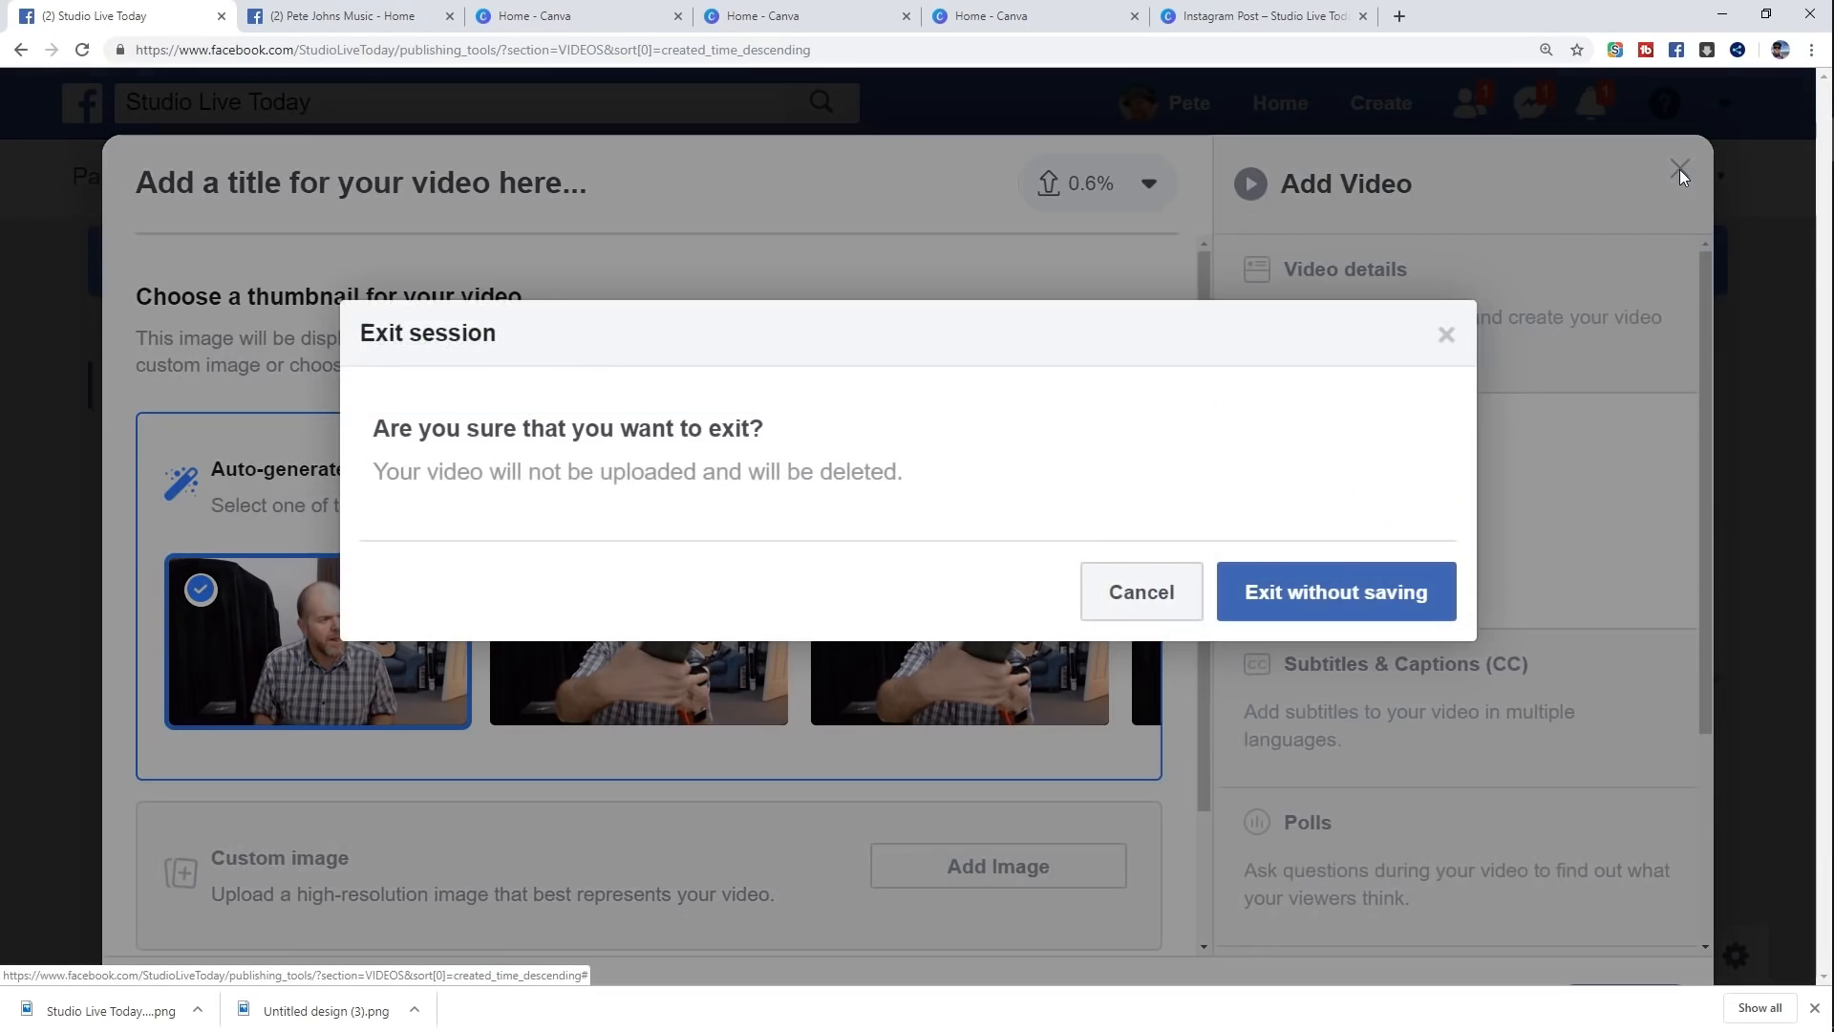
{"action": "left_click", "coordinate": [1336, 595]}
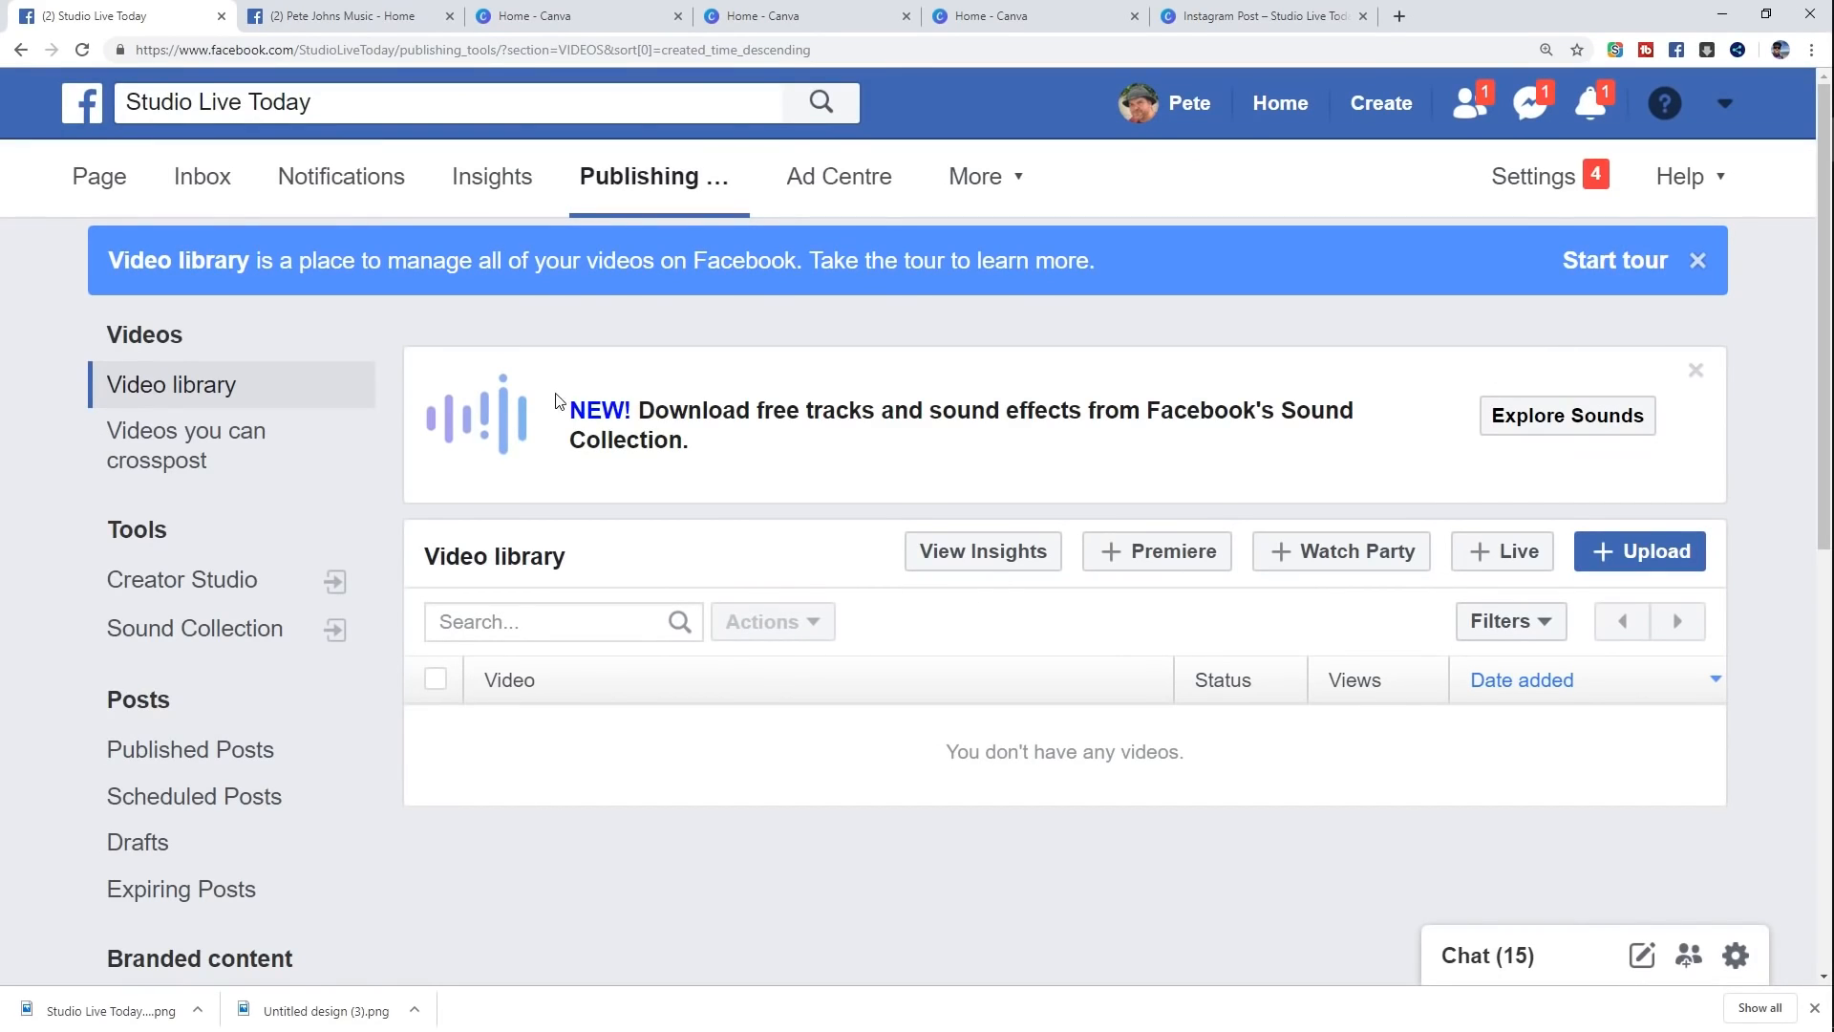
Step: Switch to the existing music Page and browse its Videos section from the featured video to All Videos
{"action": "left_click", "coordinate": [334, 13]}
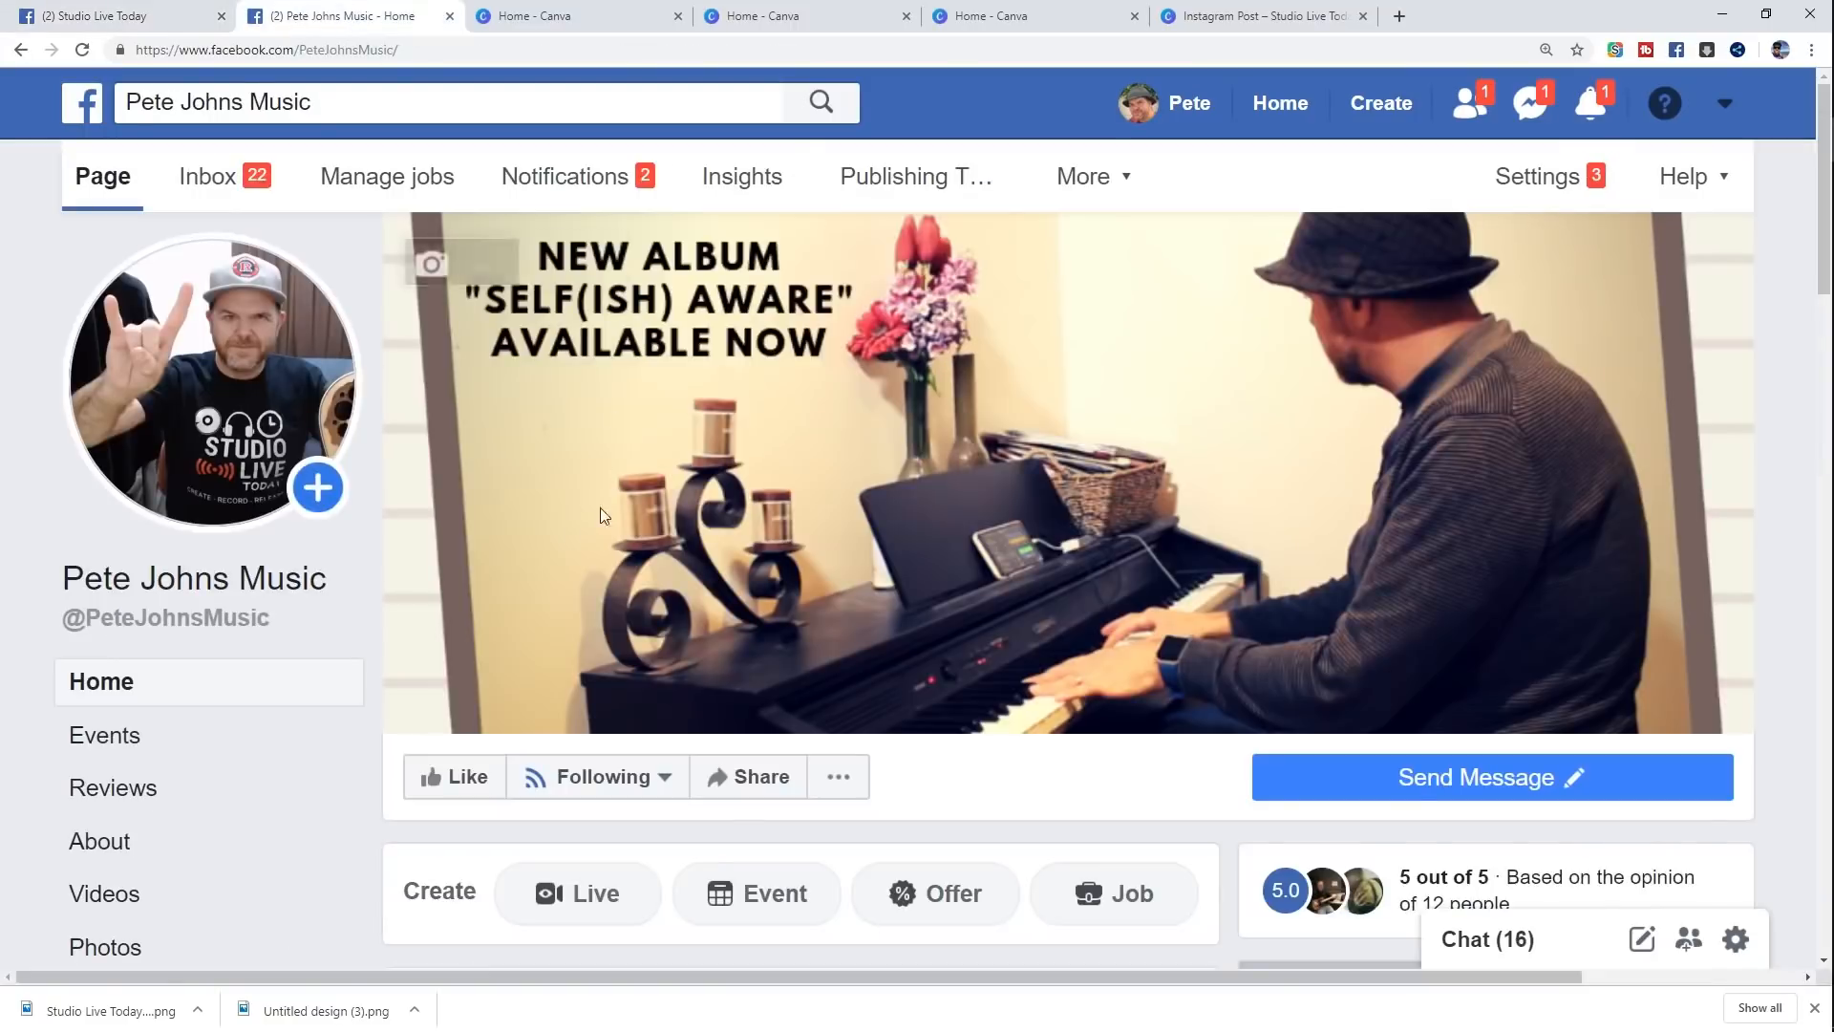
{"action": "scroll", "coordinate": [263, 709], "scroll_direction": "down", "scroll_amount": 2}
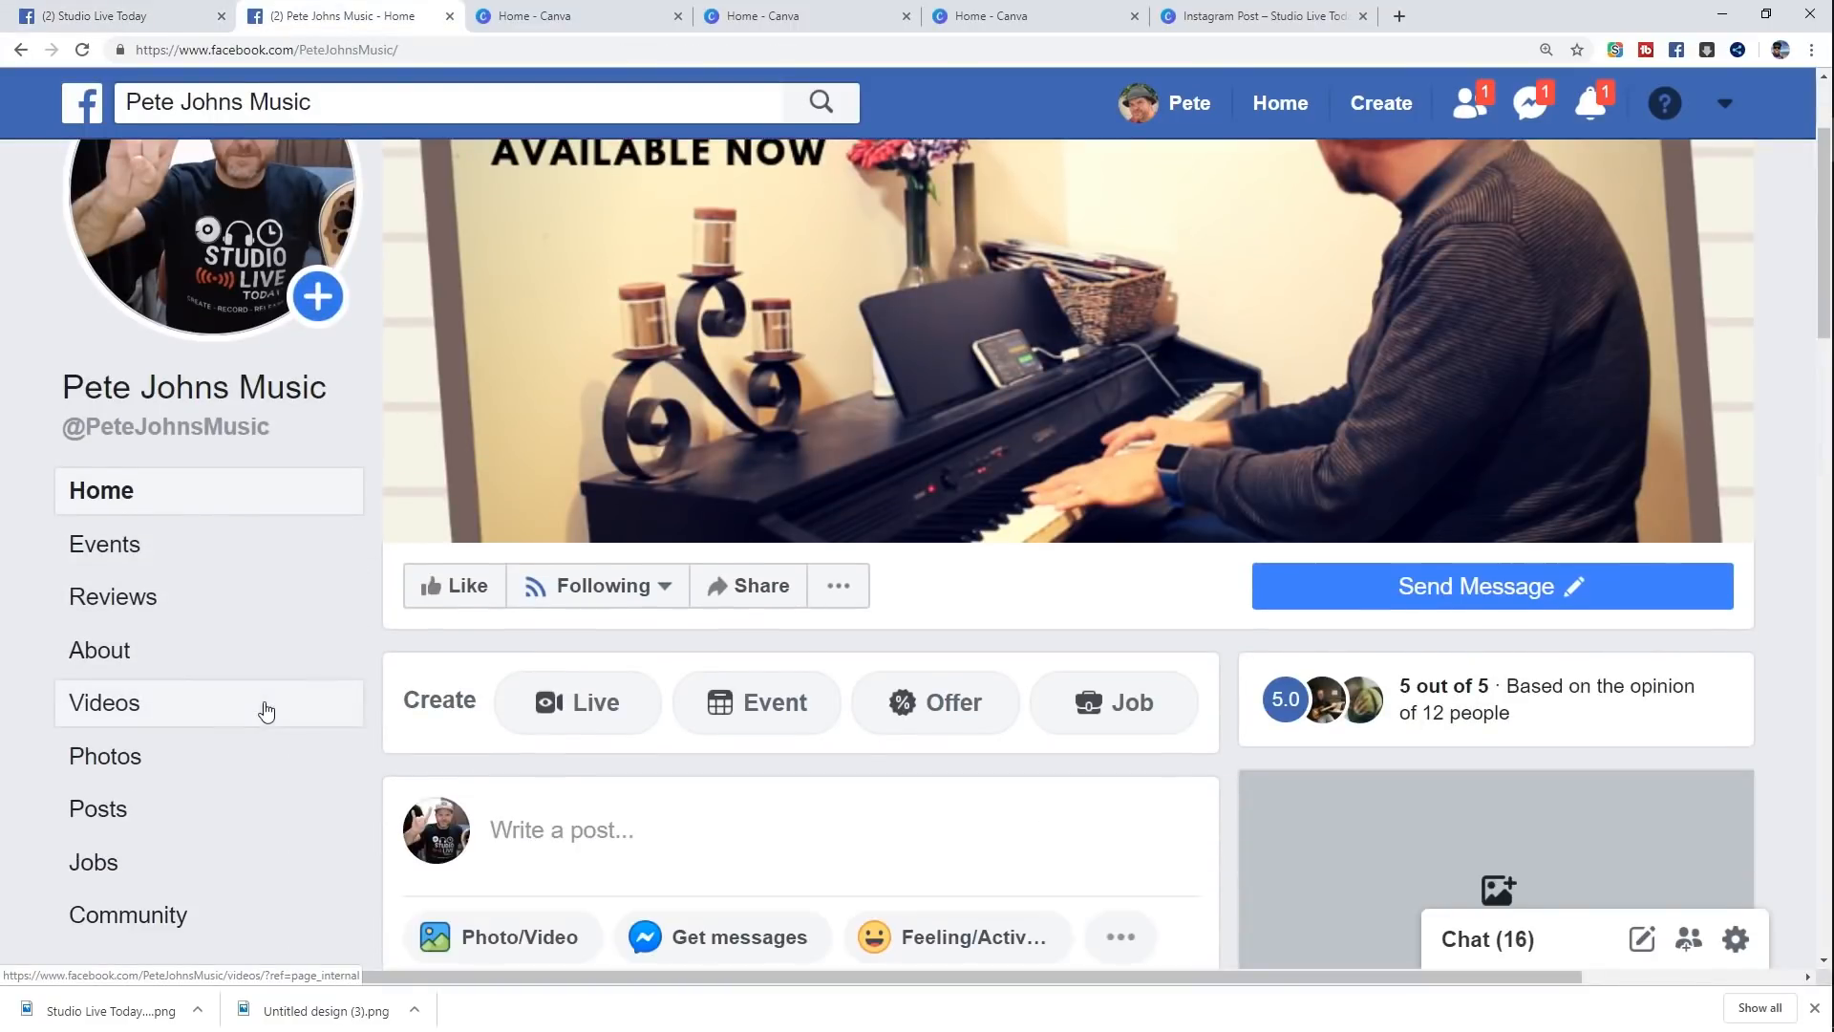
{"action": "left_click", "coordinate": [129, 704]}
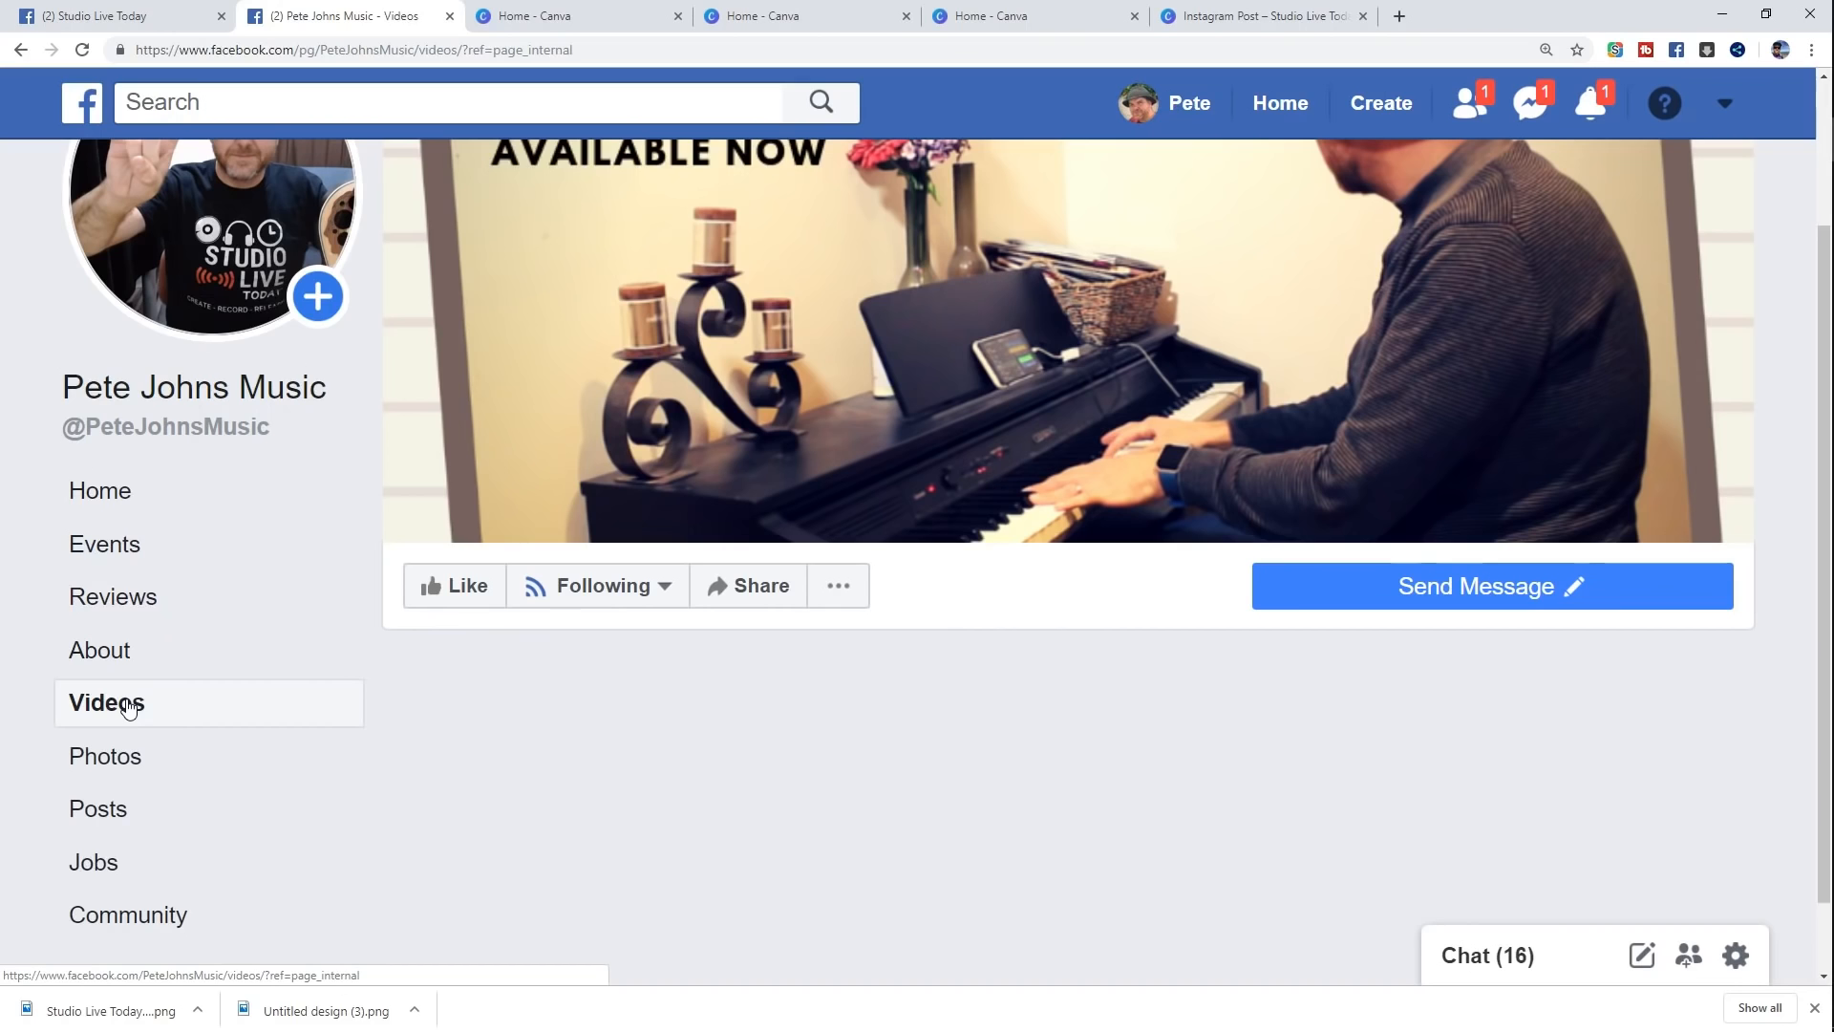
{"action": "scroll", "coordinate": [1051, 423], "scroll_direction": "down", "scroll_amount": 2}
{"action": "scroll", "coordinate": [1051, 423], "scroll_direction": "down", "scroll_amount": 2}
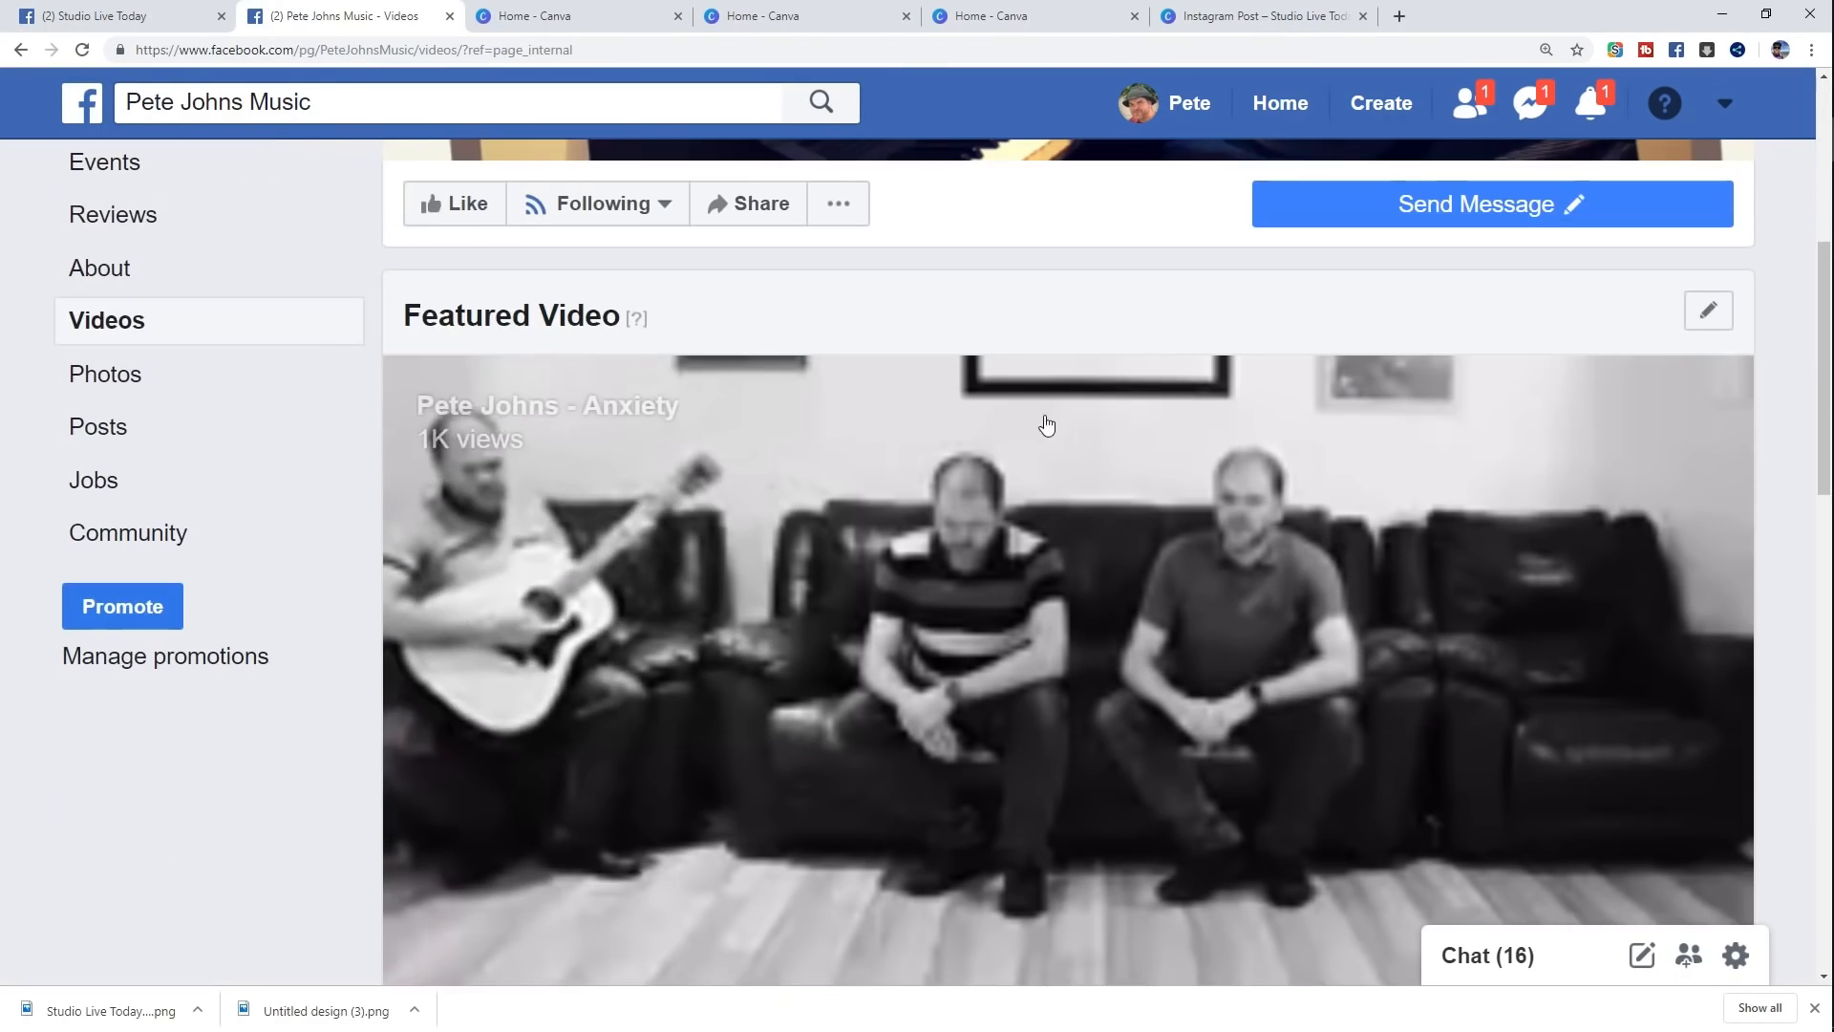
{"action": "scroll", "coordinate": [1028, 271], "scroll_direction": "down", "scroll_amount": 2}
{"action": "scroll", "coordinate": [1030, 270], "scroll_direction": "down", "scroll_amount": 8}
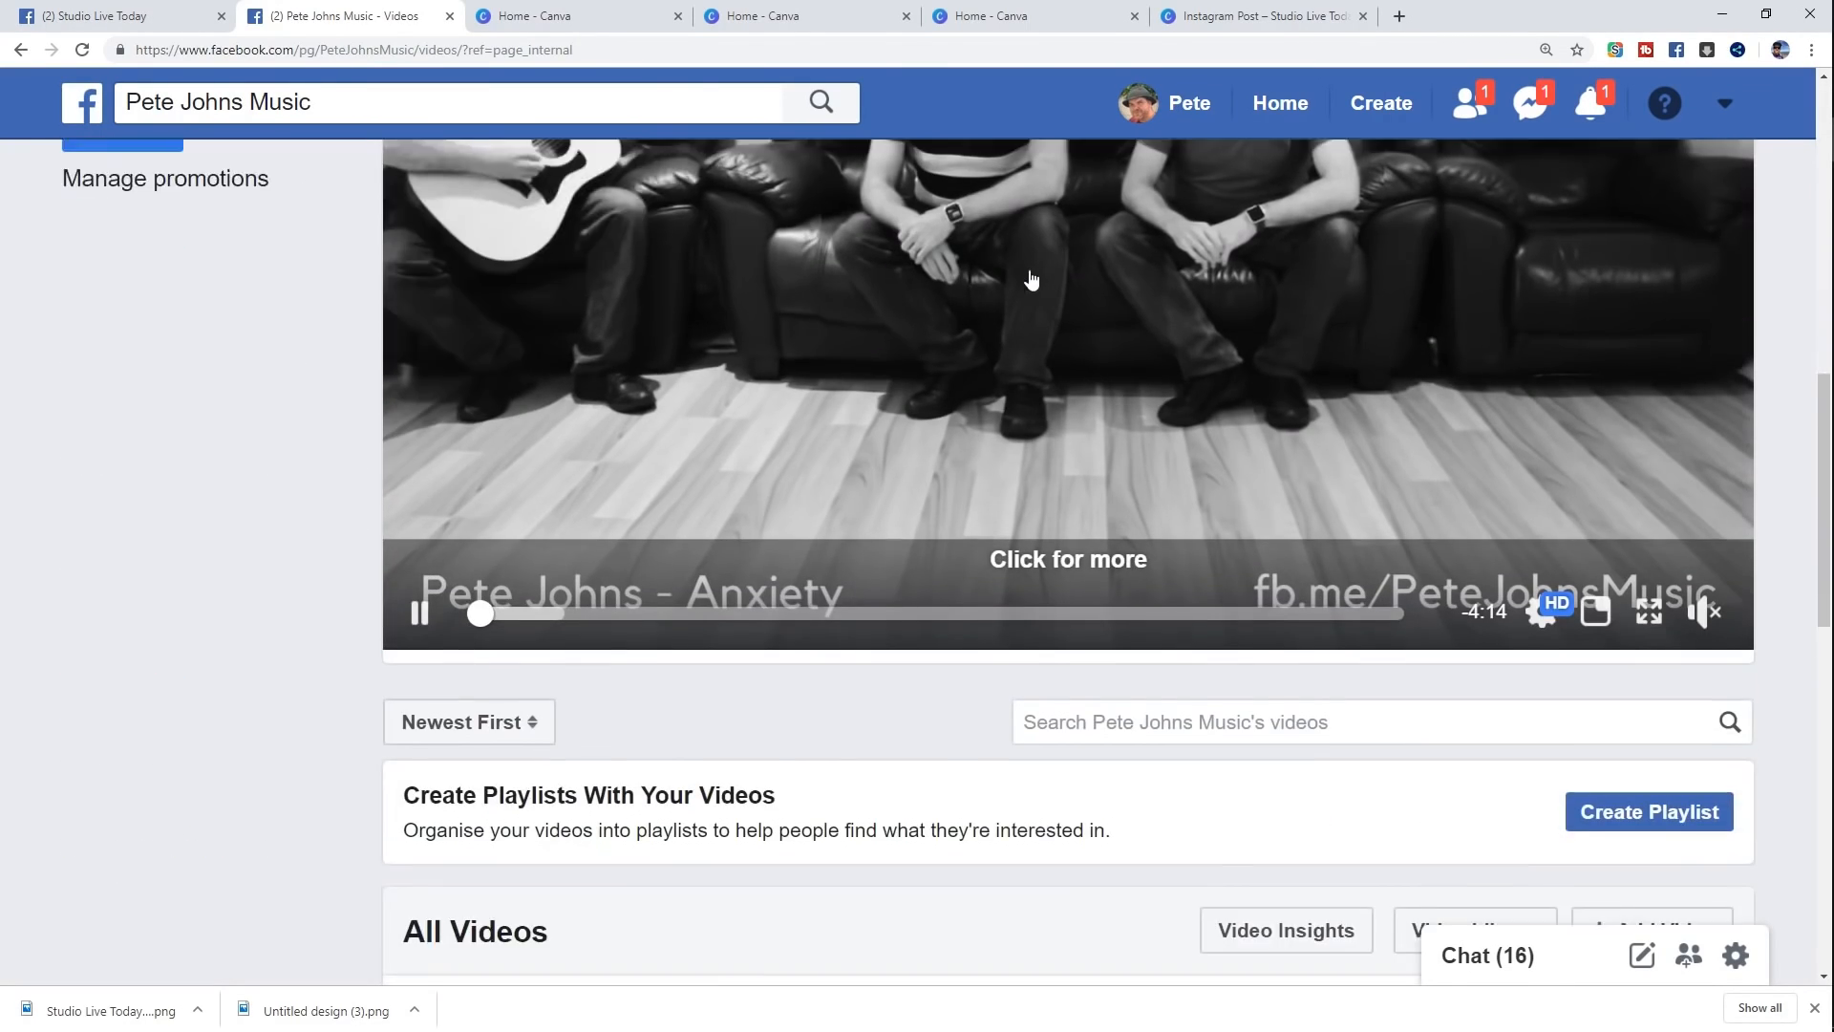
{"action": "scroll", "coordinate": [1030, 282], "scroll_direction": "down", "scroll_amount": 1}
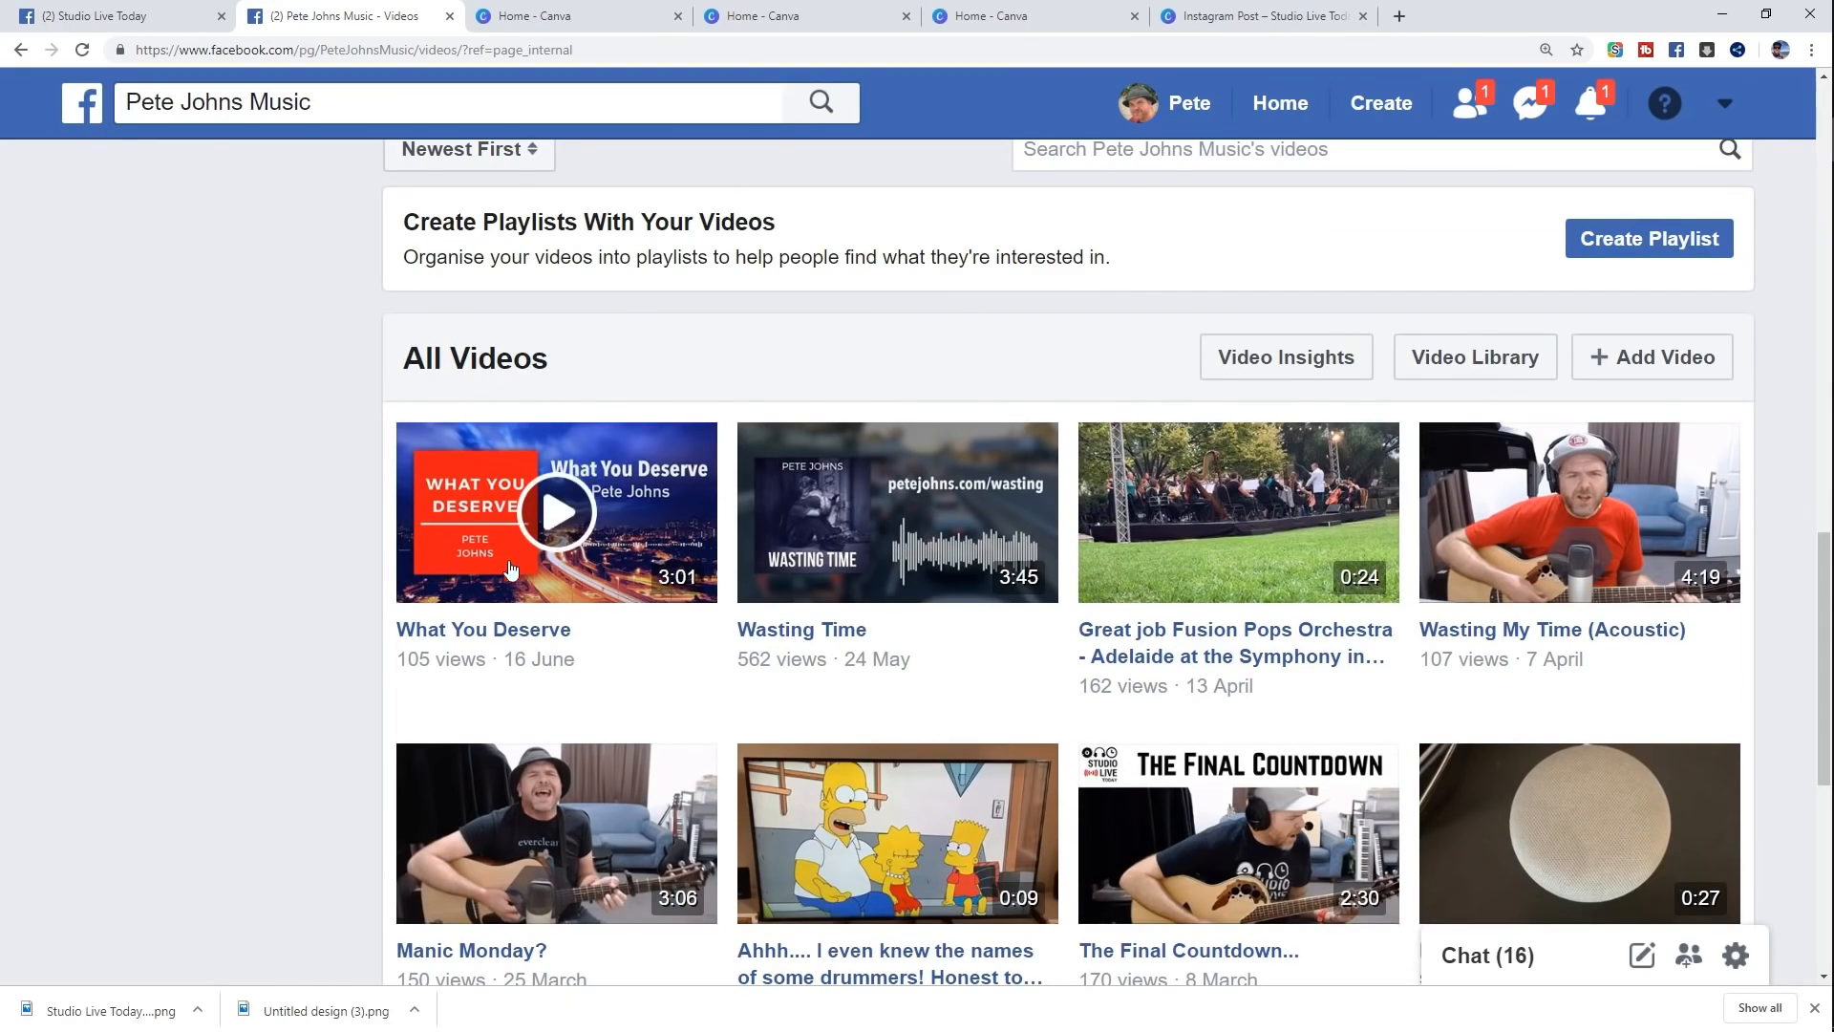
Step: Open the "What You Deserve" video, pause it and examine its description and engagement details
{"action": "left_click", "coordinate": [629, 563]}
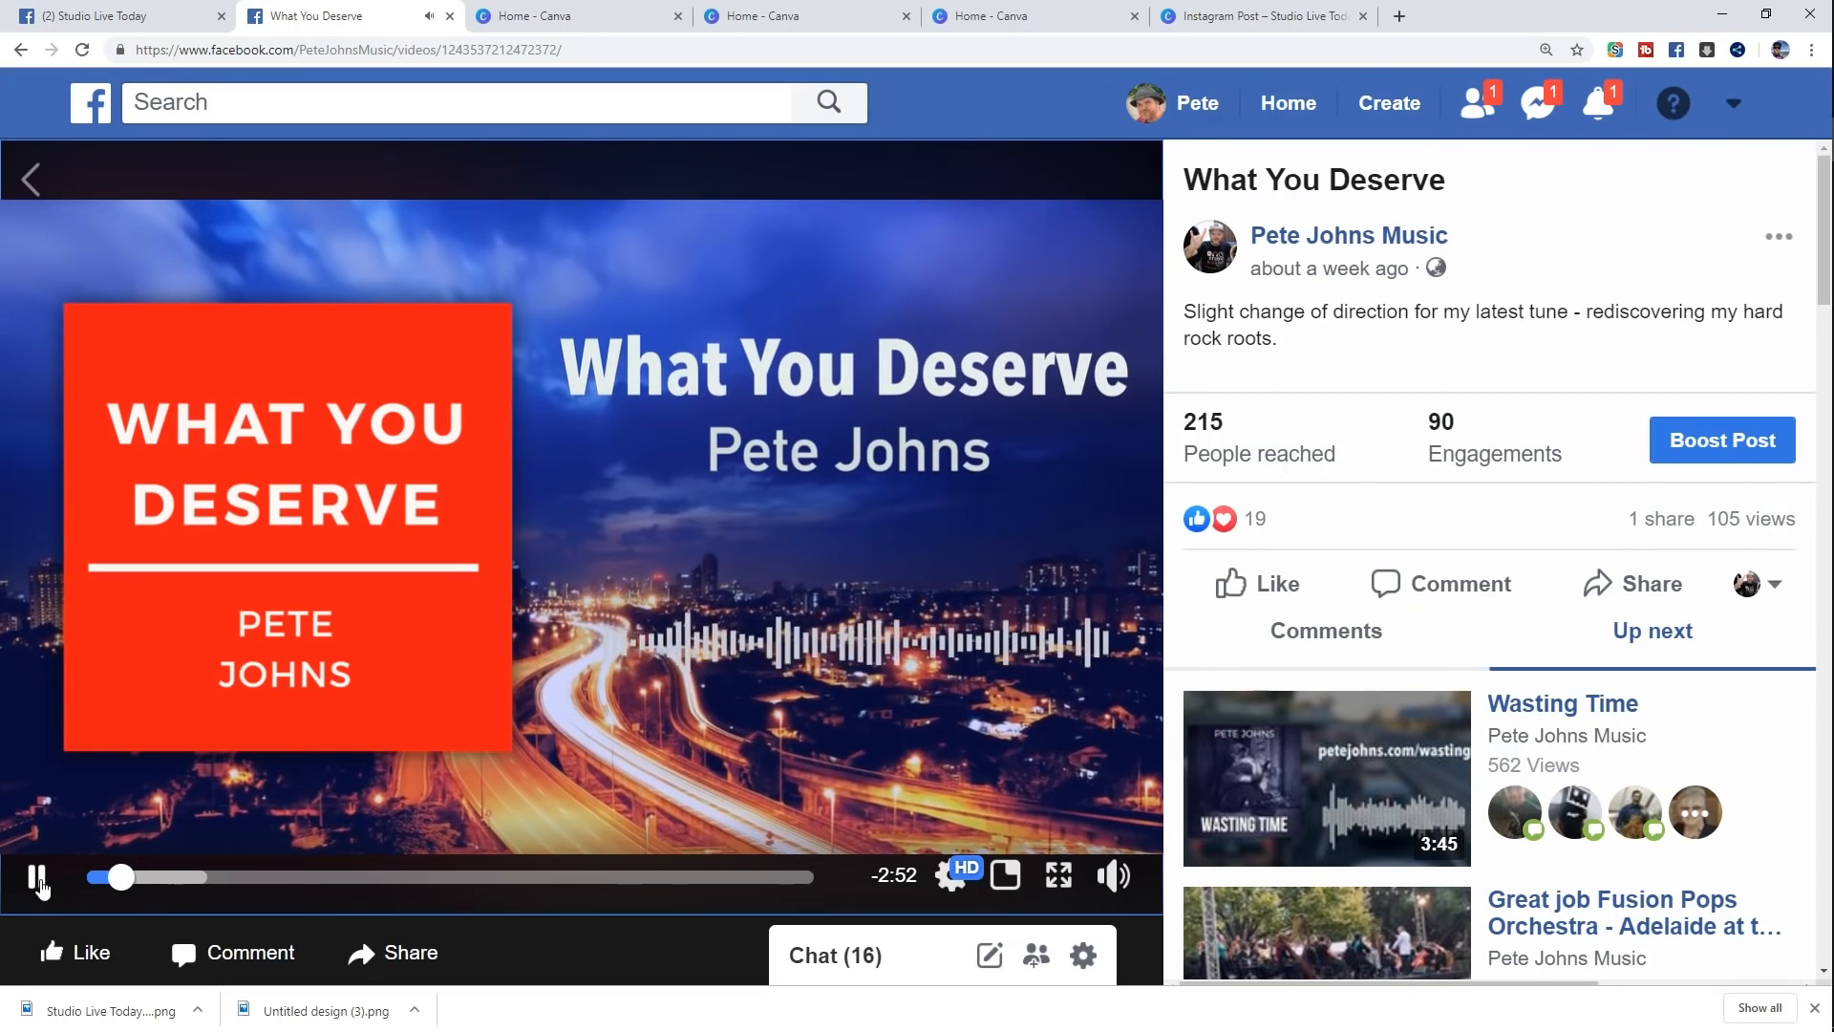
{"action": "left_click", "coordinate": [549, 657]}
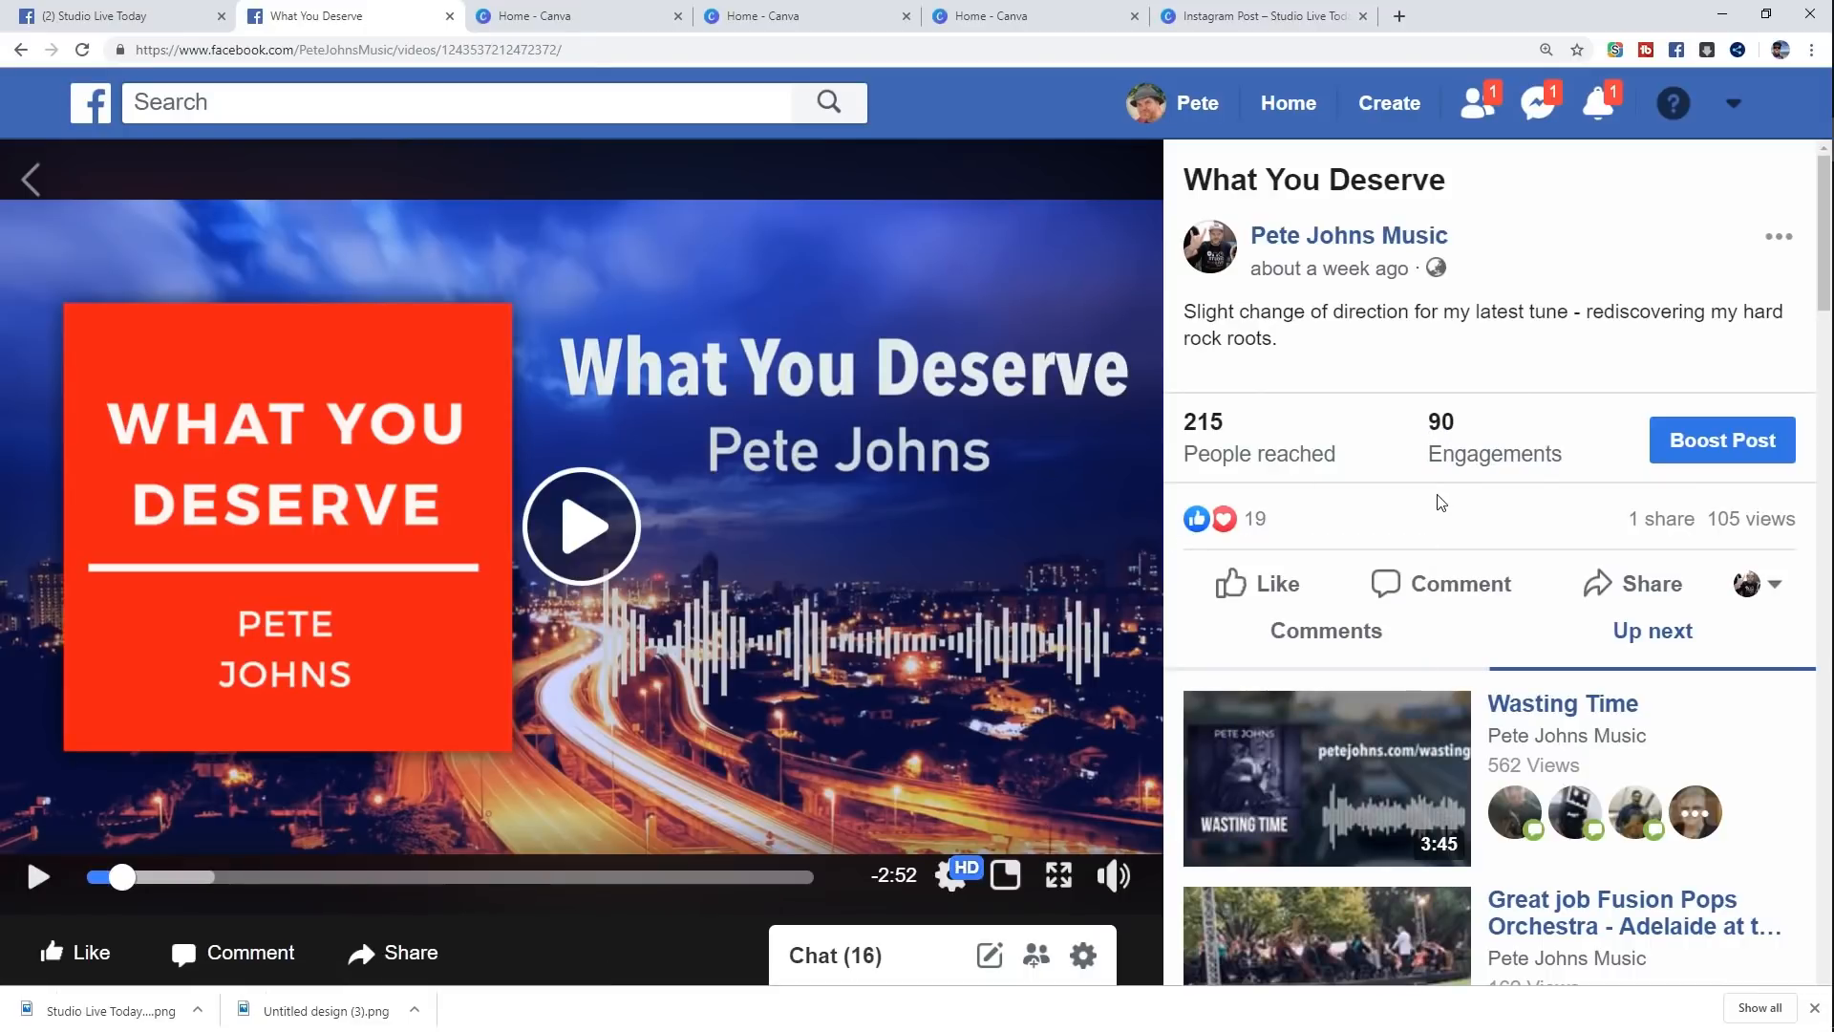
{"action": "scroll", "coordinate": [1437, 501], "scroll_direction": "down", "scroll_amount": 1}
{"action": "scroll", "coordinate": [1438, 501], "scroll_direction": "up", "scroll_amount": 1}
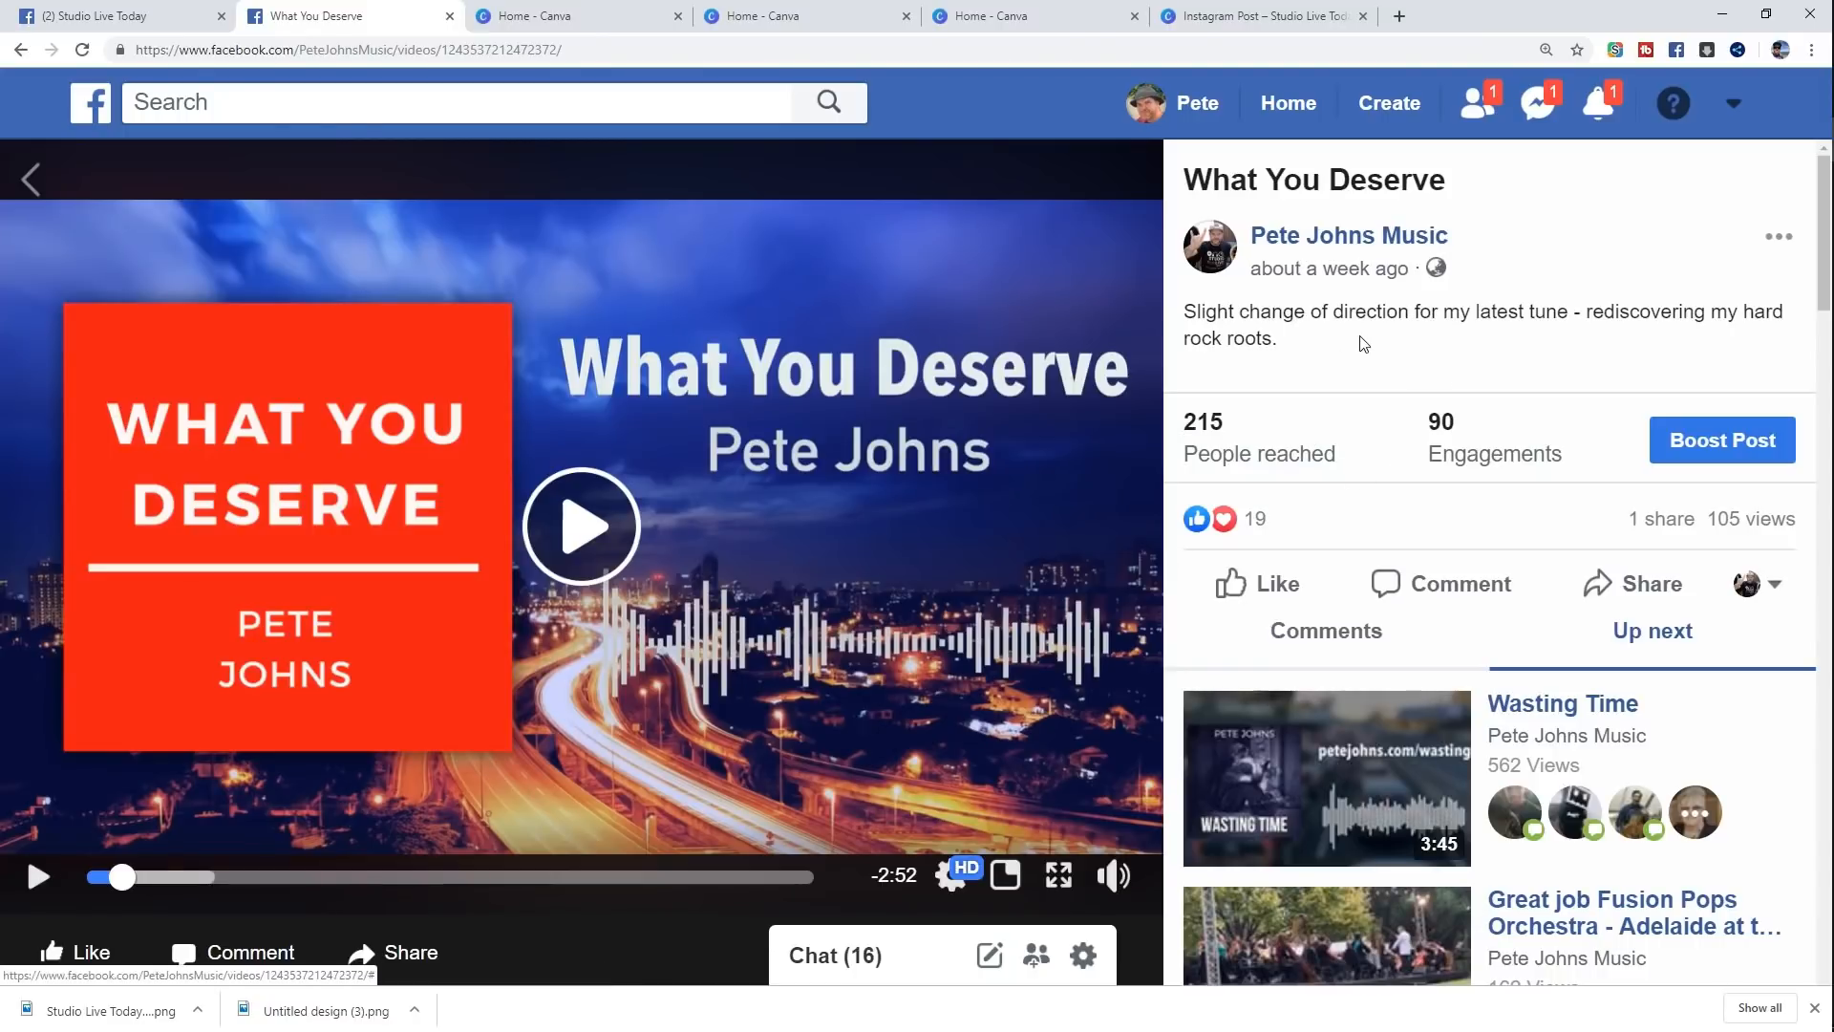
Step: Browse the Up next list beside the "What You Deserve" video and return to the Page's Videos section
{"action": "scroll", "coordinate": [1363, 346], "scroll_direction": "down", "scroll_amount": 2}
{"action": "scroll", "coordinate": [1363, 346], "scroll_direction": "up", "scroll_amount": 2}
{"action": "scroll", "coordinate": [1361, 352], "scroll_direction": "down", "scroll_amount": 2}
{"action": "scroll", "coordinate": [1361, 353], "scroll_direction": "down", "scroll_amount": 13}
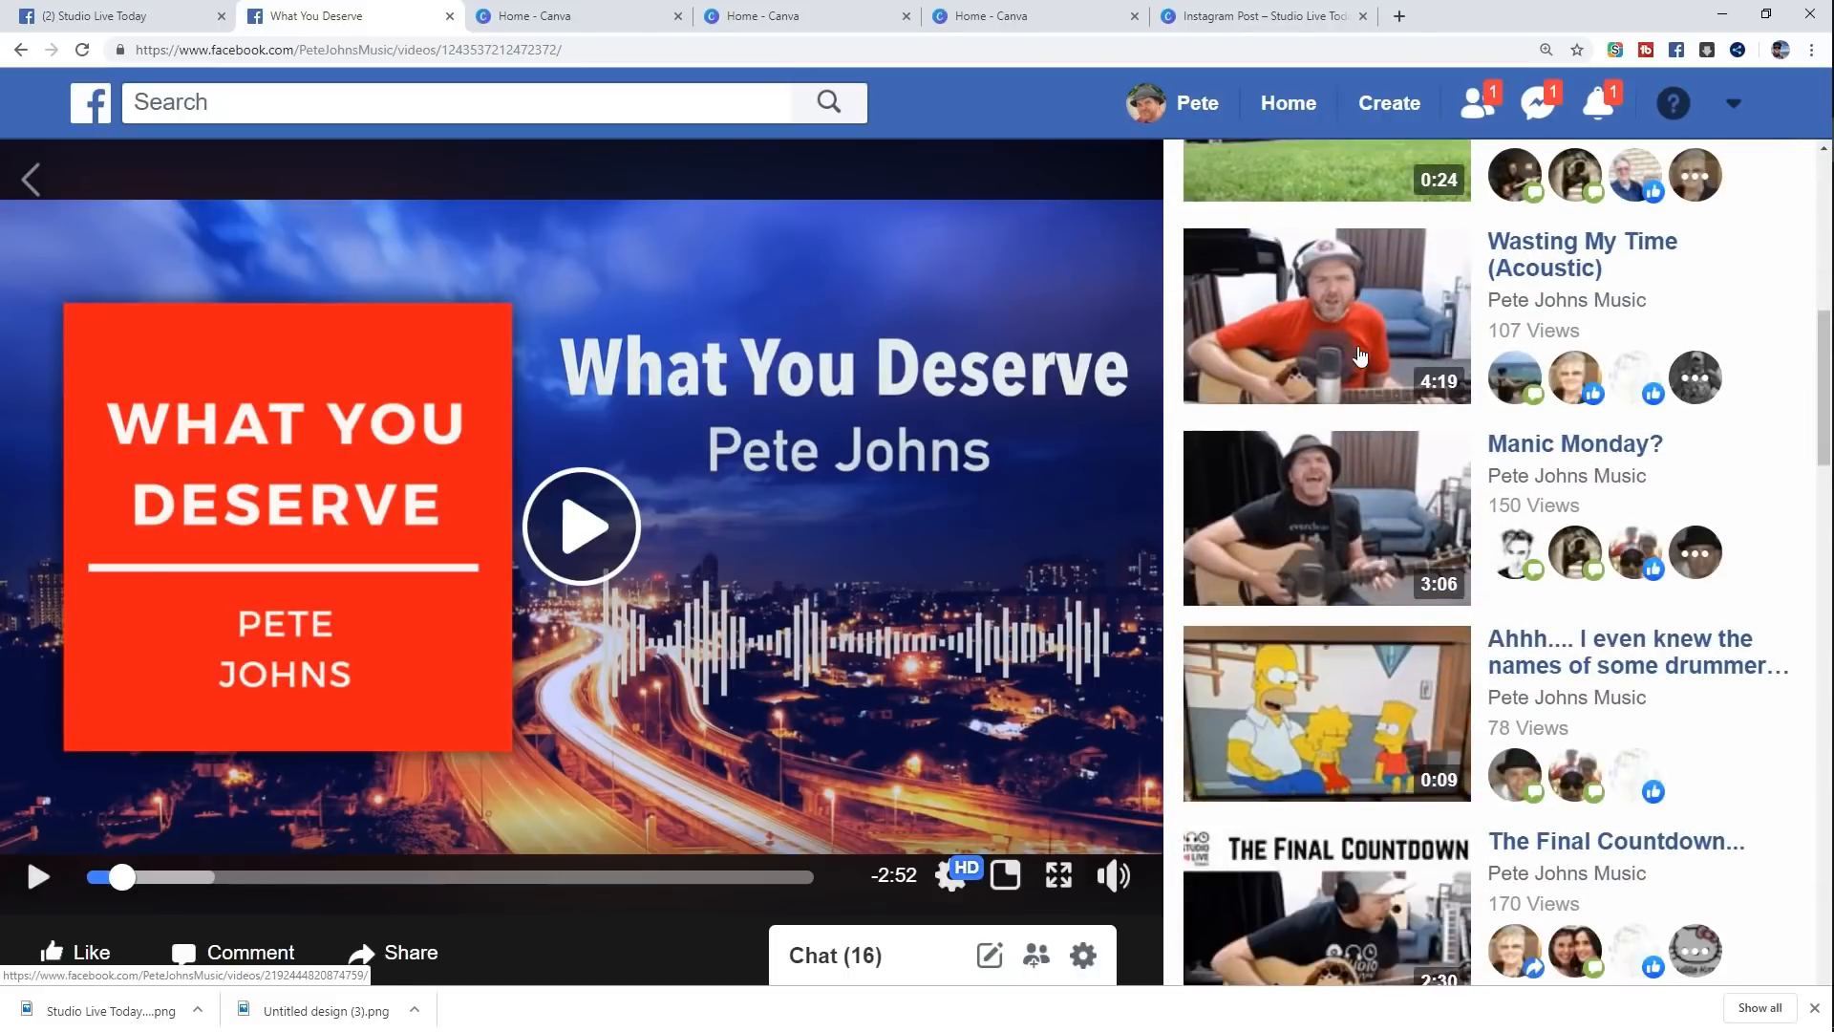
{"action": "scroll", "coordinate": [1362, 355], "scroll_direction": "down", "scroll_amount": 4}
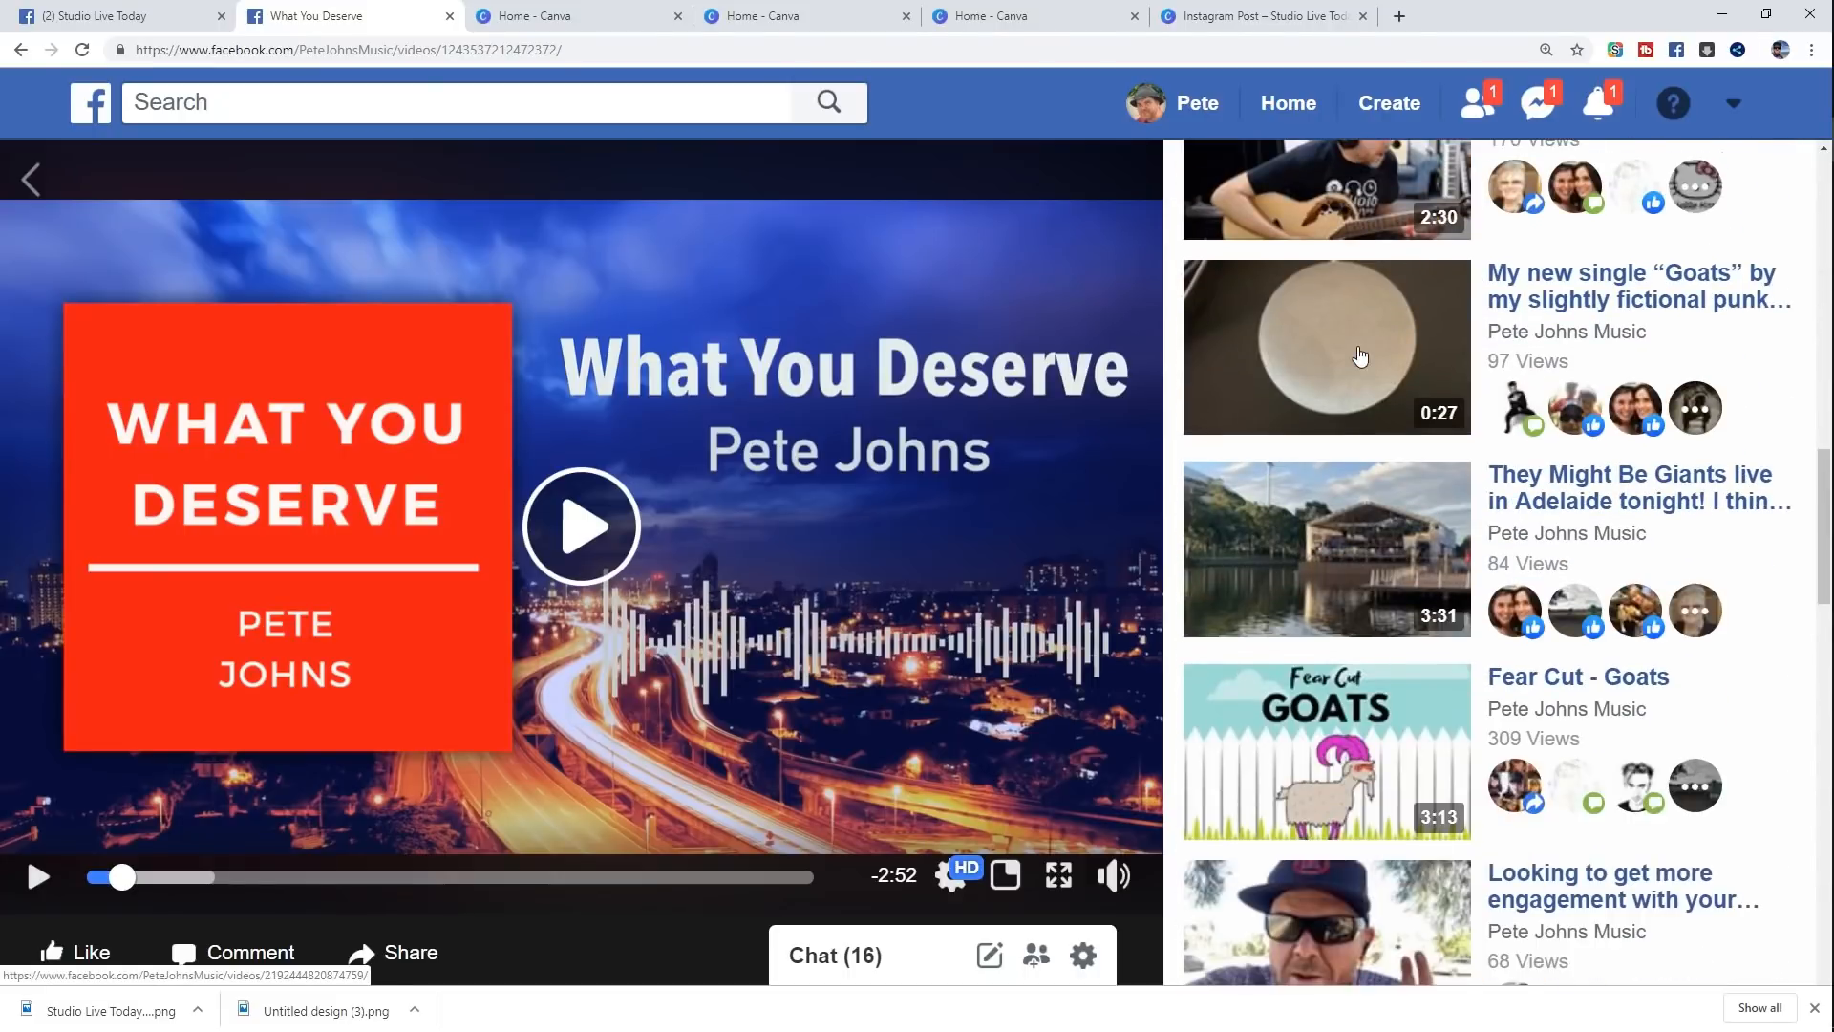
{"action": "scroll", "coordinate": [1361, 355], "scroll_direction": "down", "scroll_amount": 4}
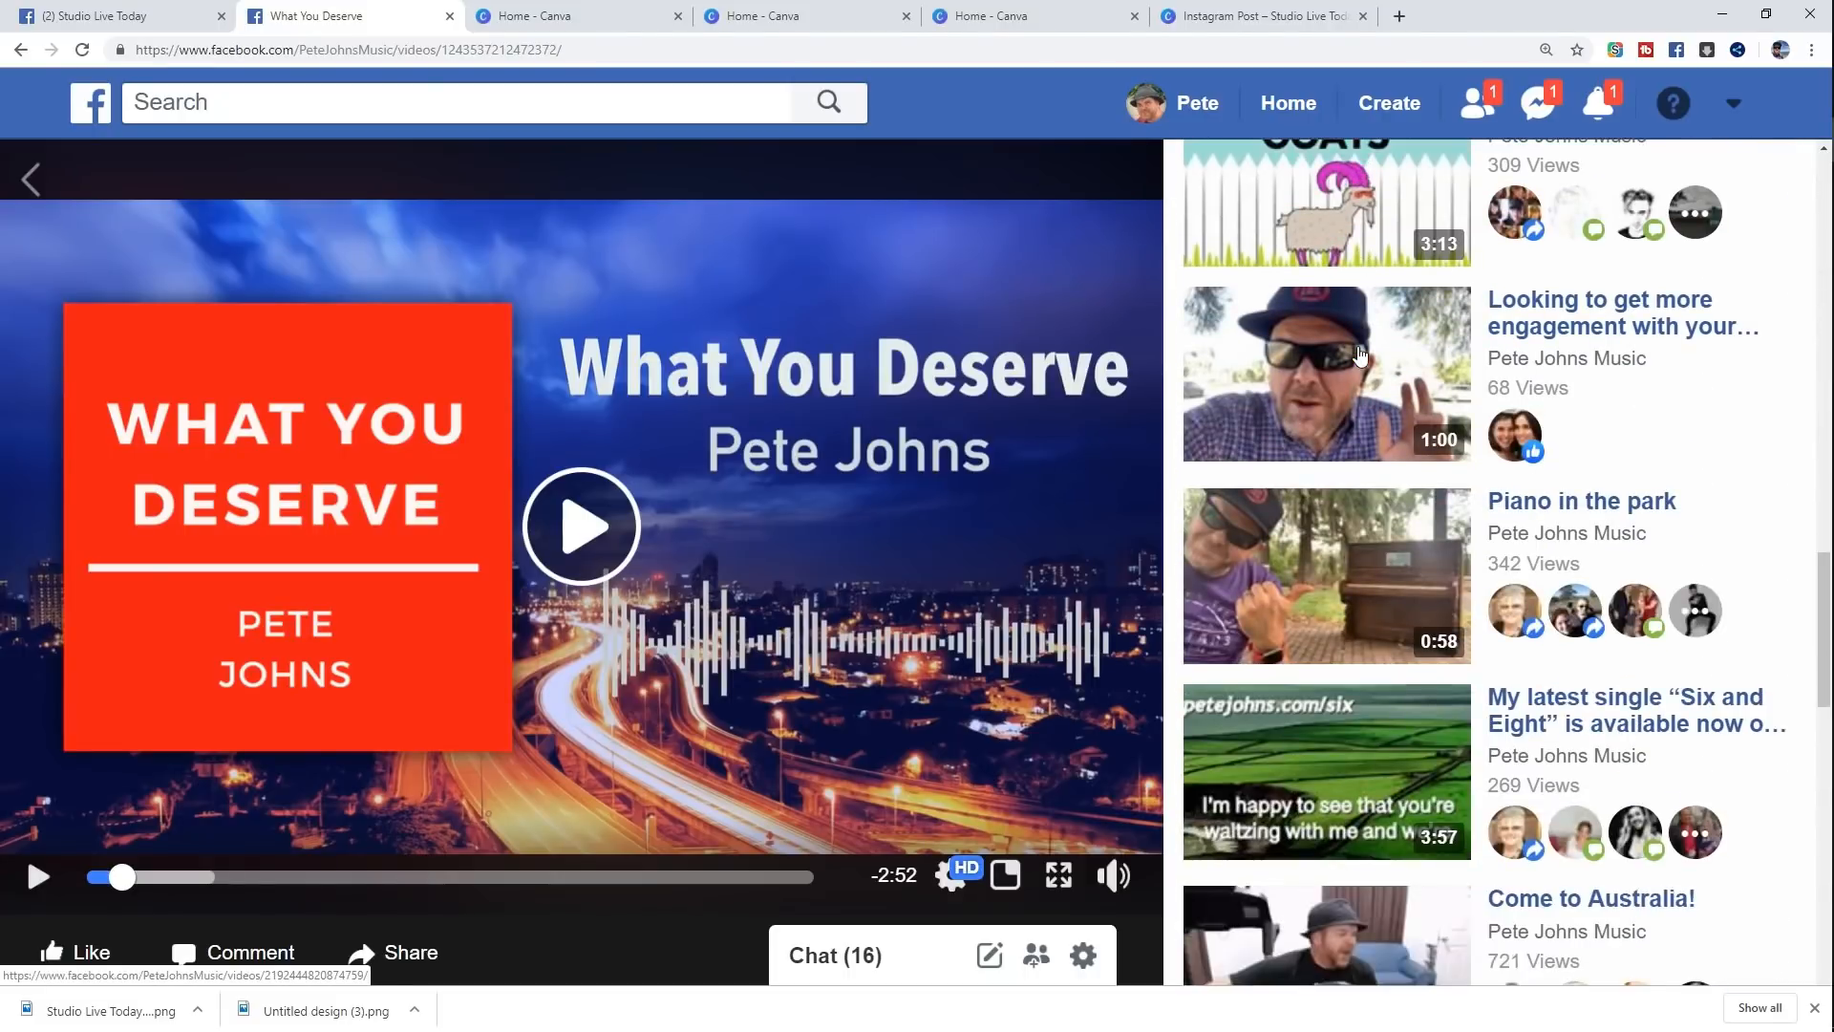
{"action": "scroll", "coordinate": [1362, 356], "scroll_direction": "up", "scroll_amount": 7}
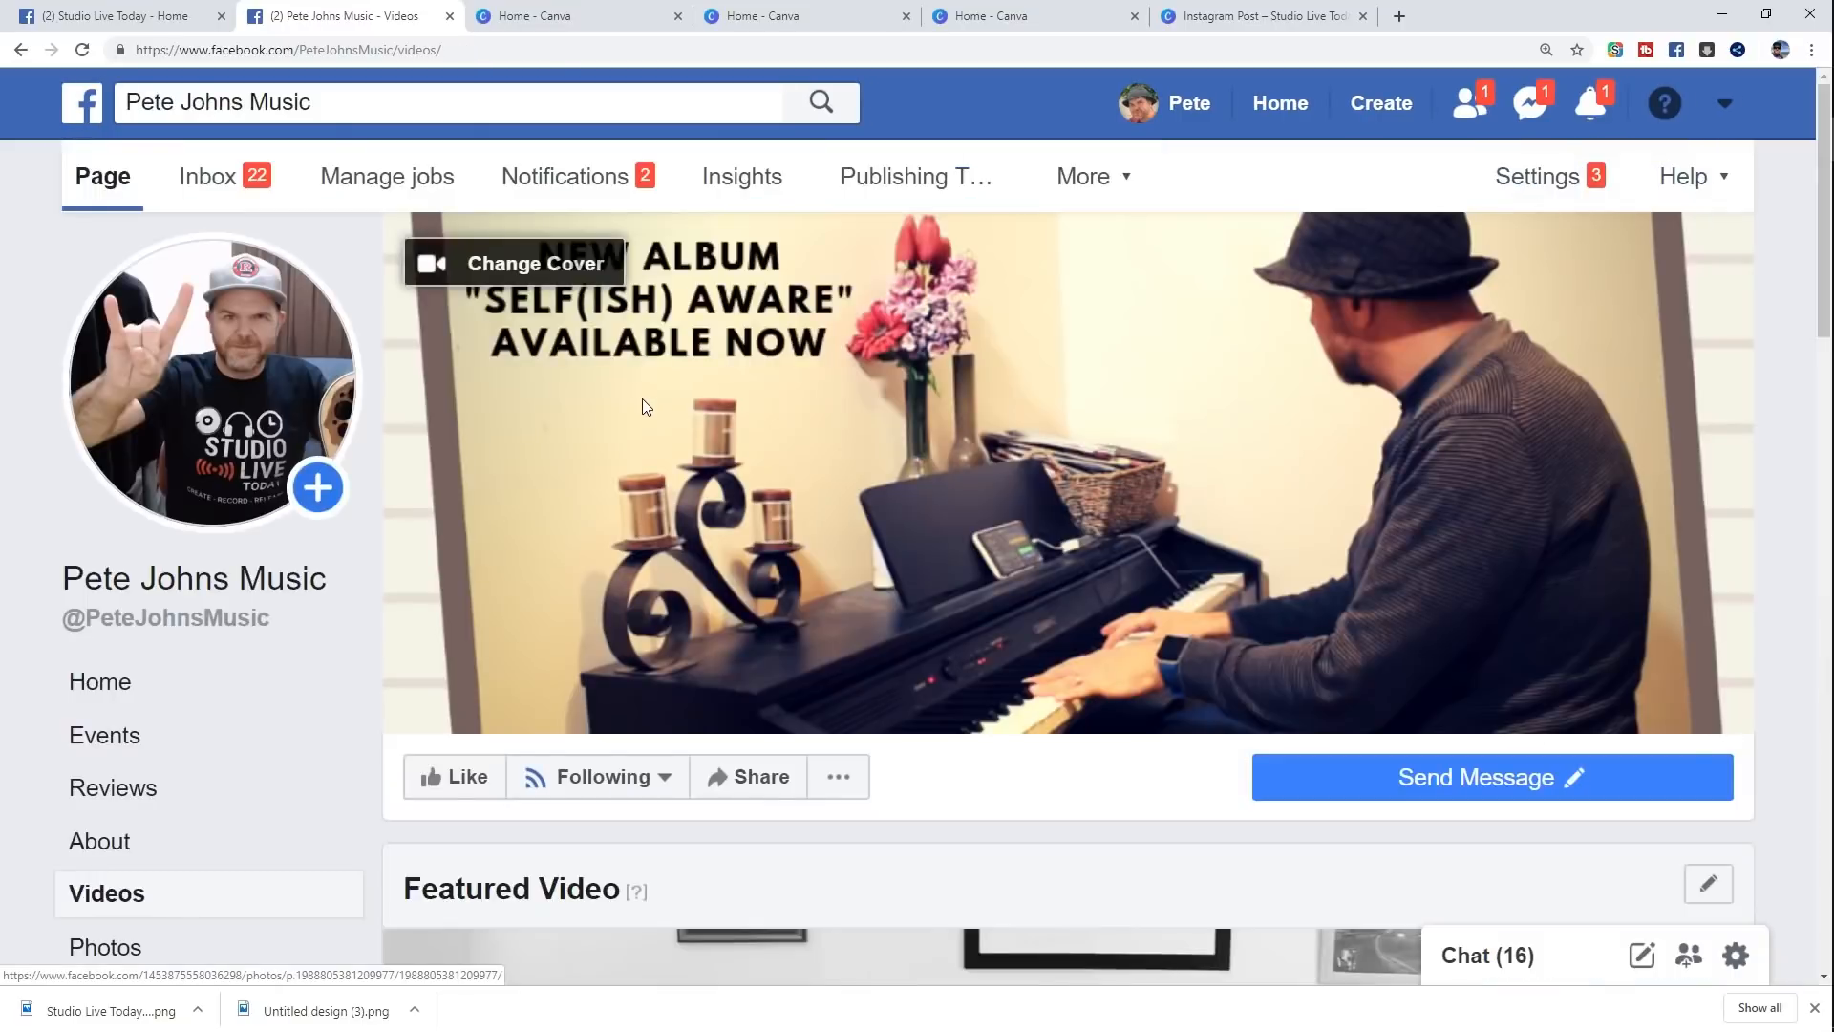
{"action": "scroll", "coordinate": [375, 371], "scroll_direction": "down", "scroll_amount": 6}
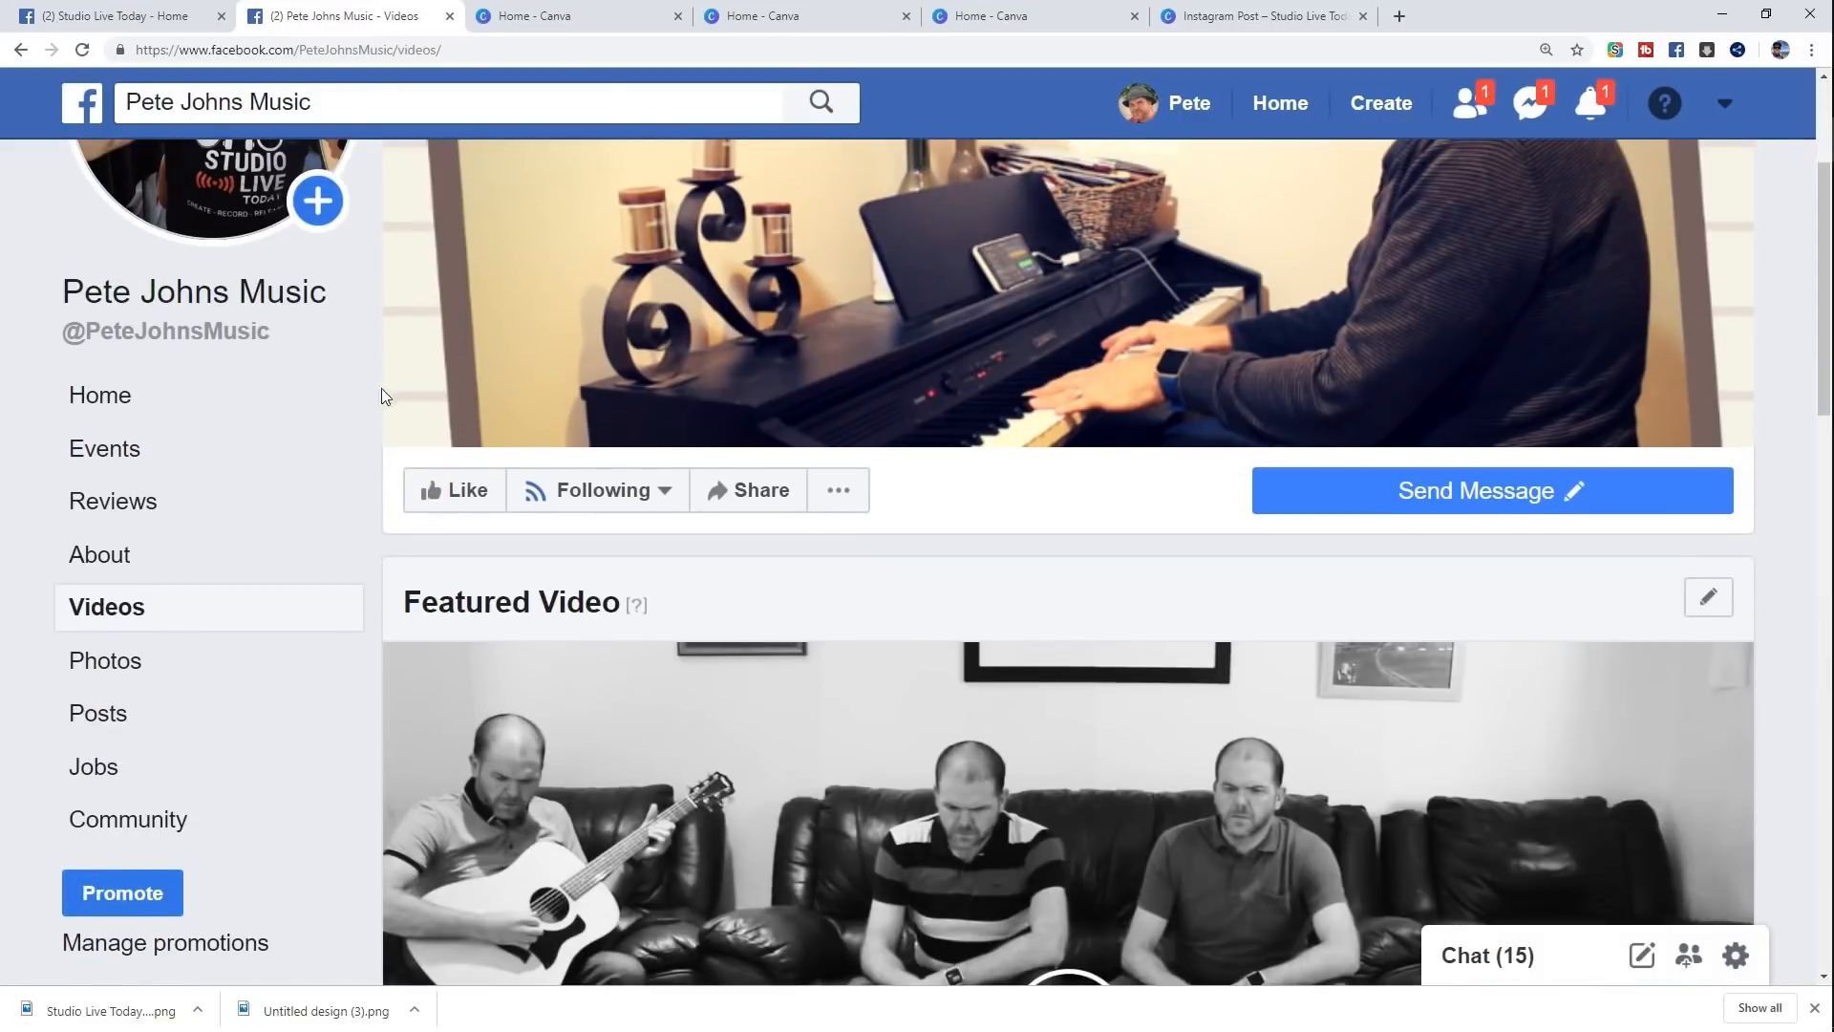
{"action": "scroll", "coordinate": [426, 376], "scroll_direction": "up", "scroll_amount": 1}
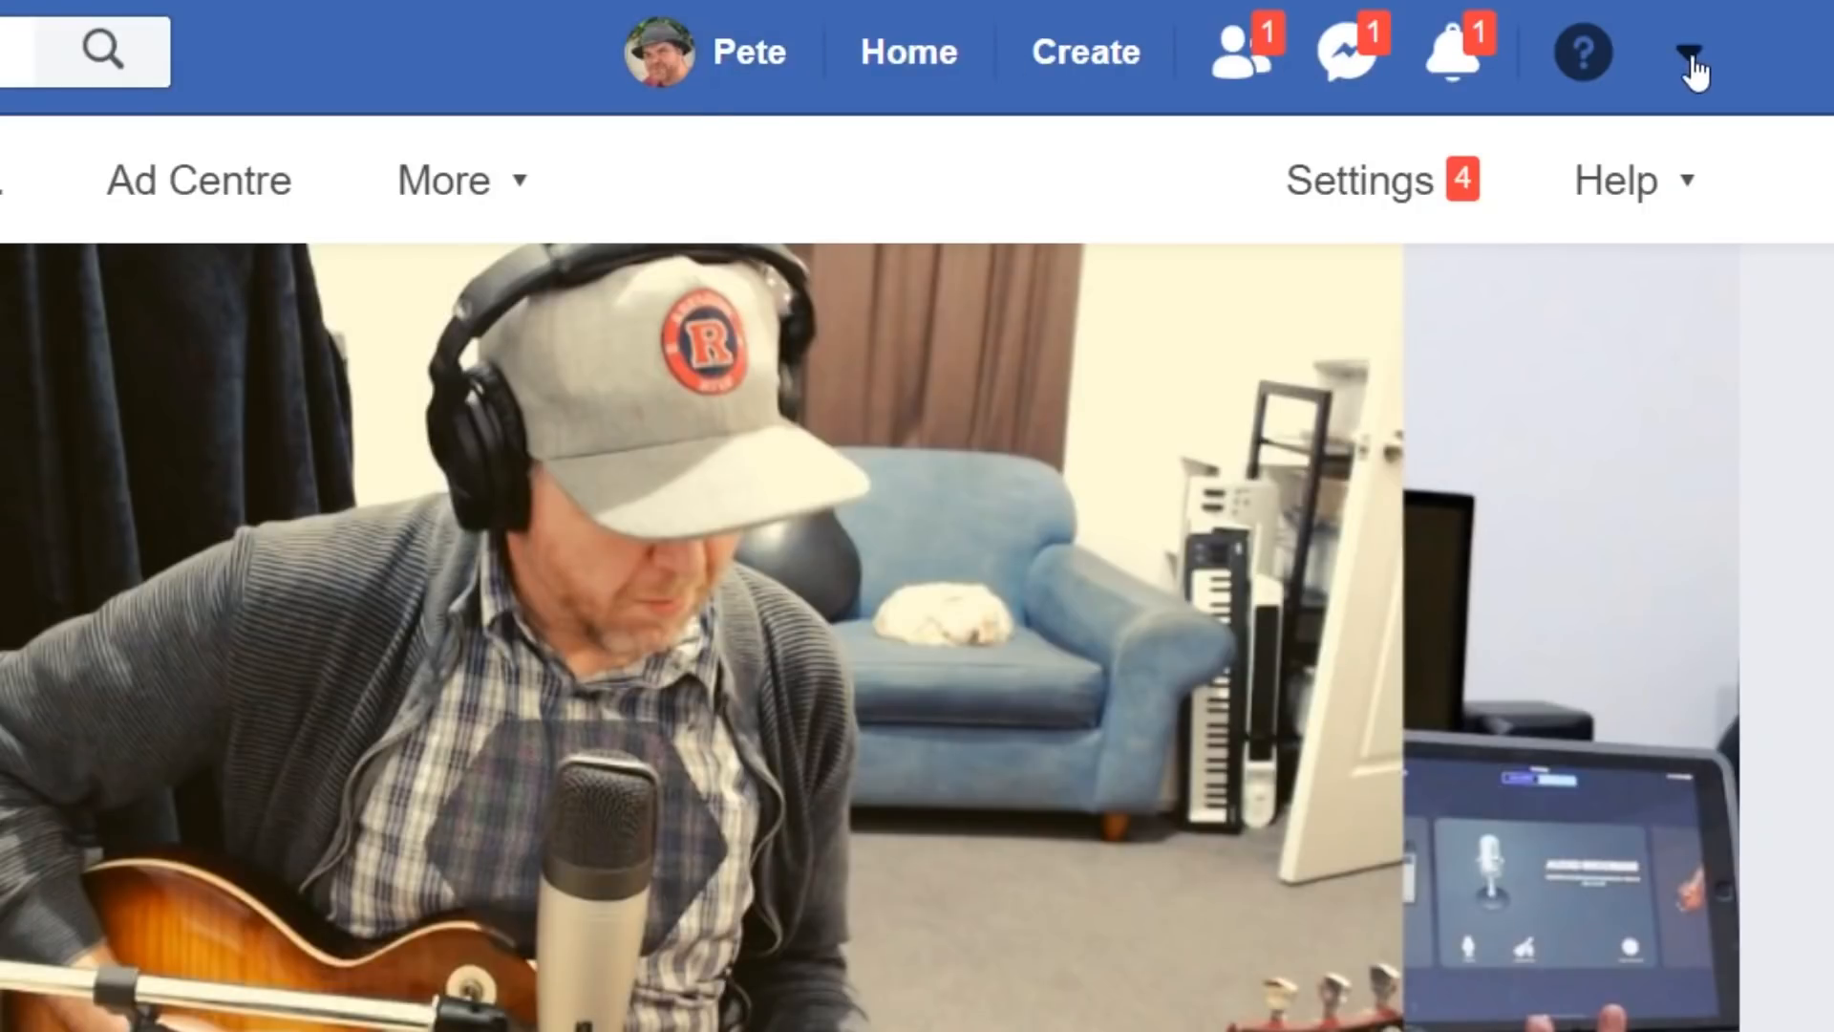
Step: Switch between the managed Pages, opening the existing music Page and returning to the Studio Live Today Page
{"action": "left_click", "coordinate": [1693, 58]}
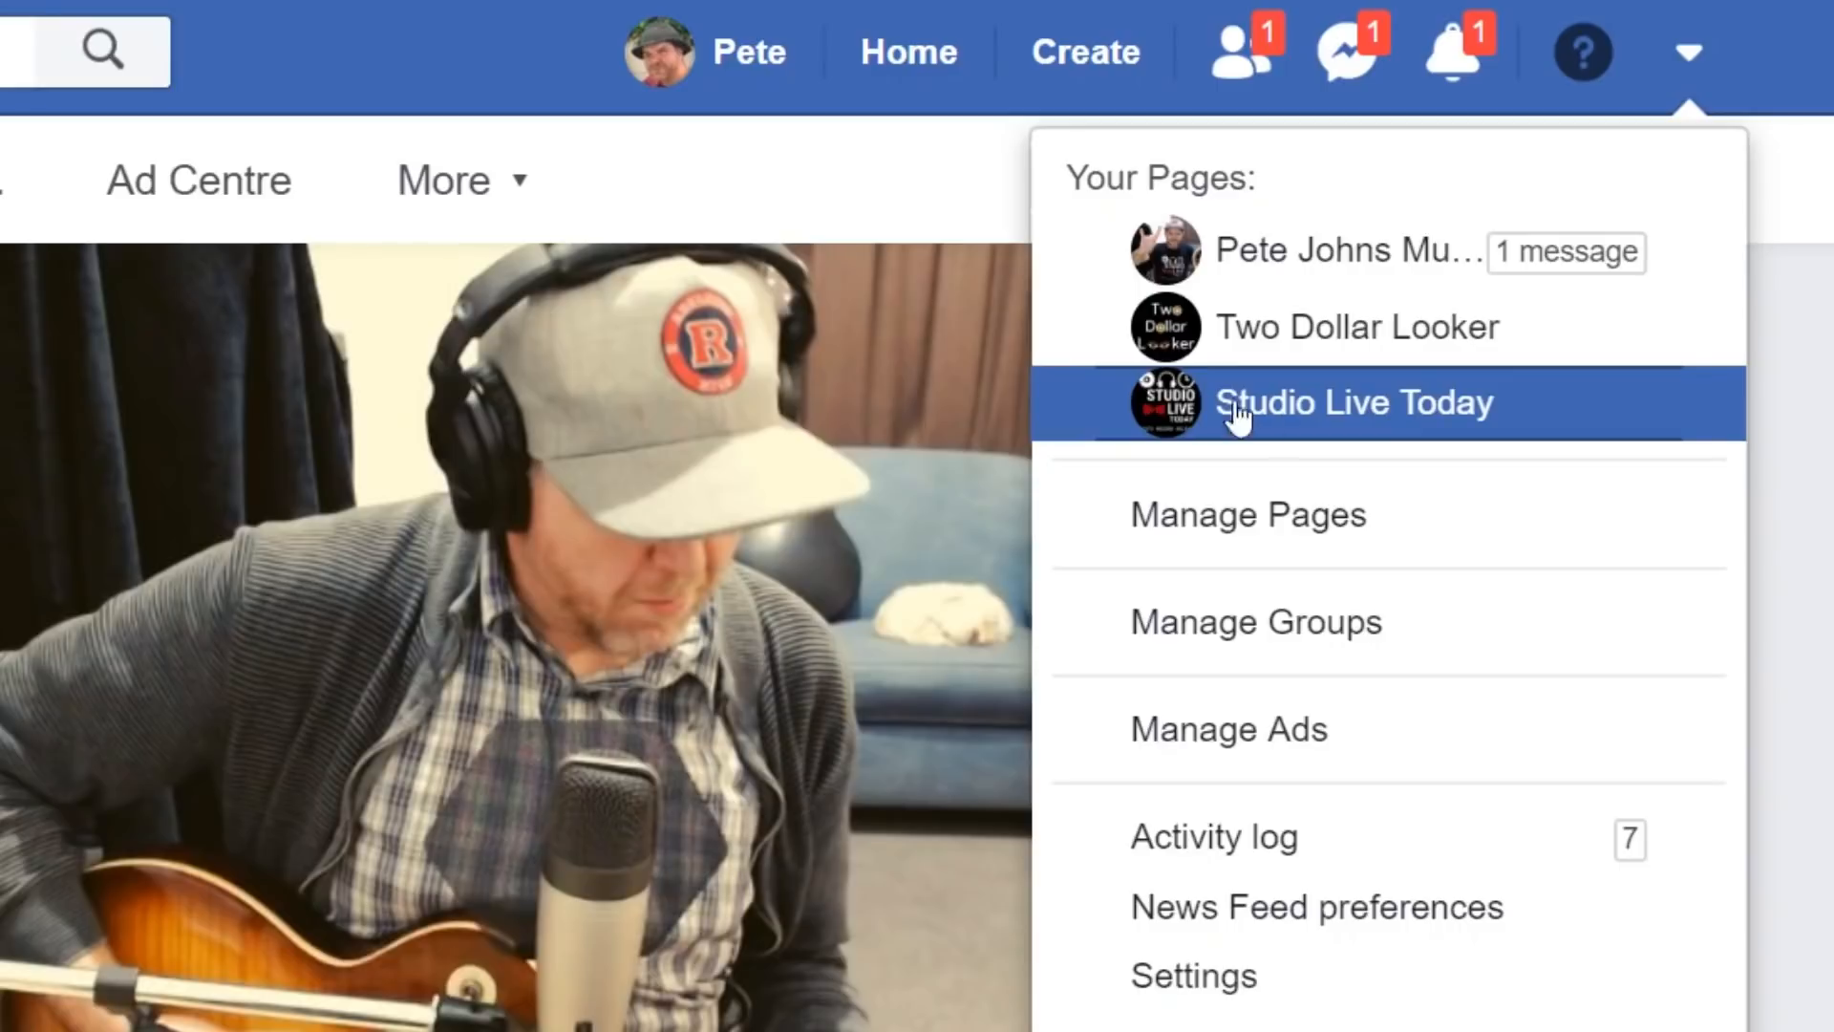
{"action": "left_click", "coordinate": [1300, 258]}
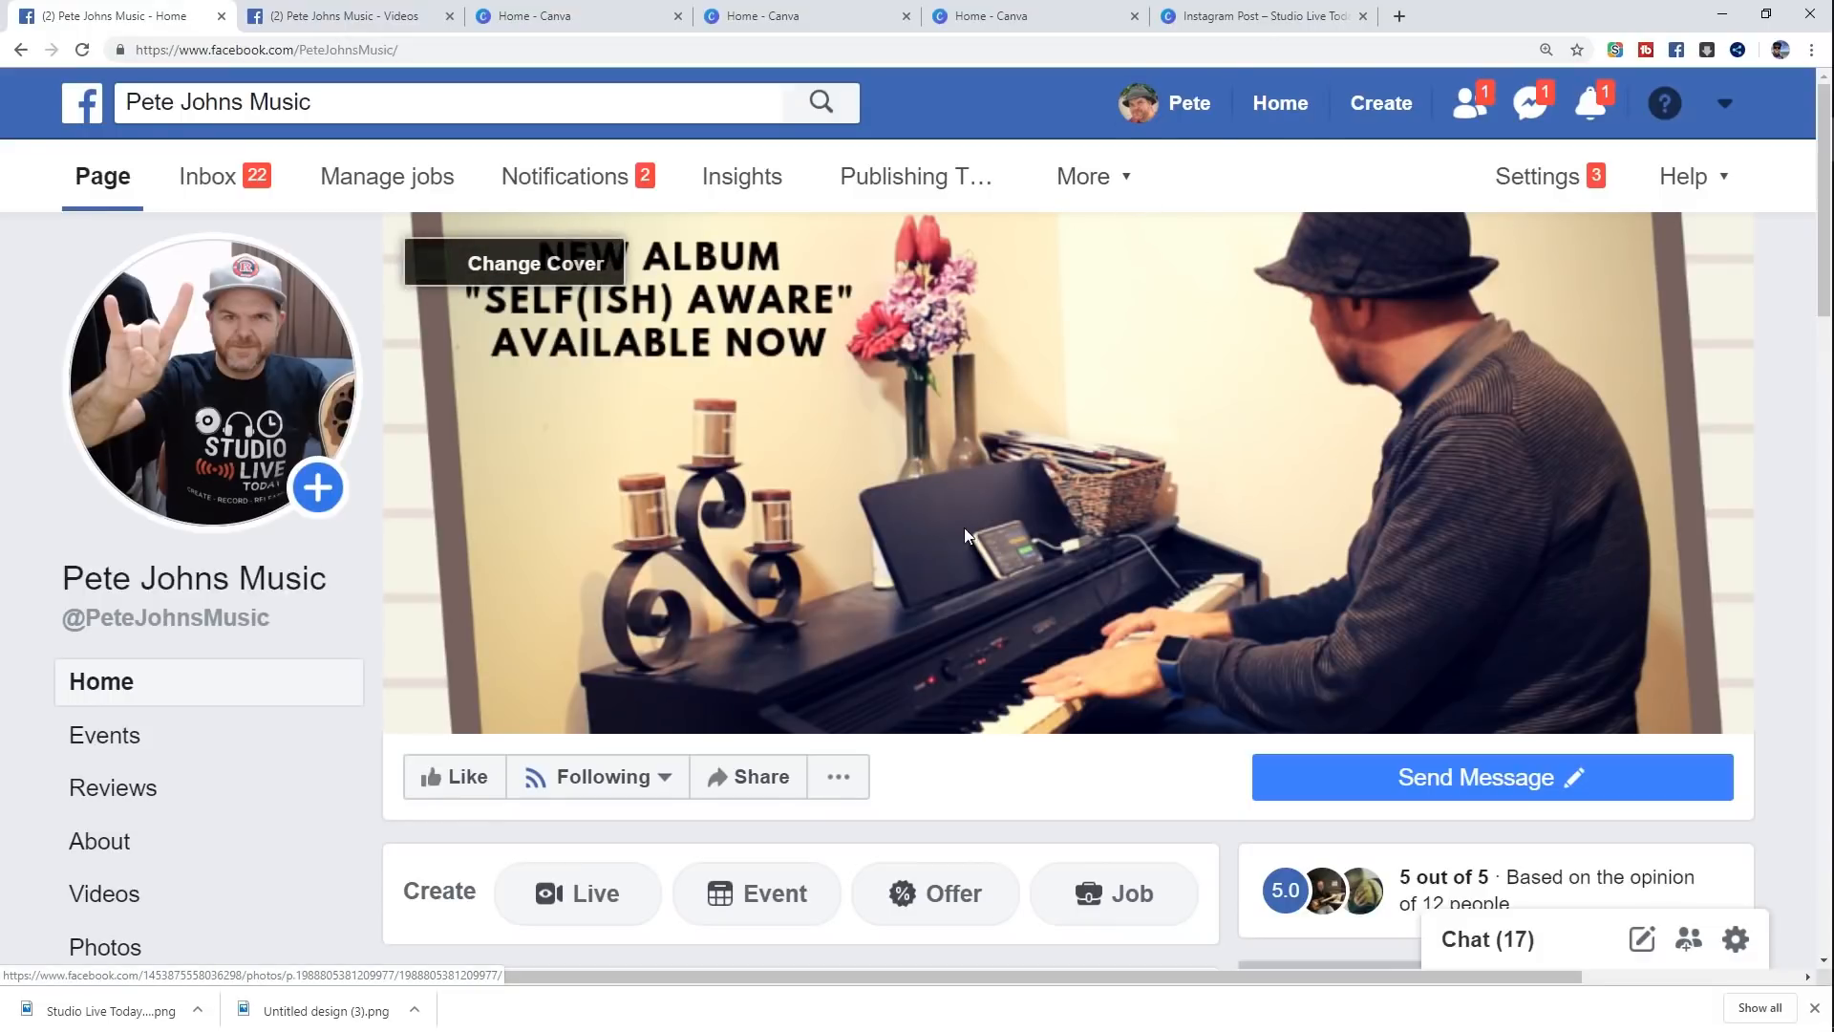
{"action": "left_click", "coordinate": [1724, 103]}
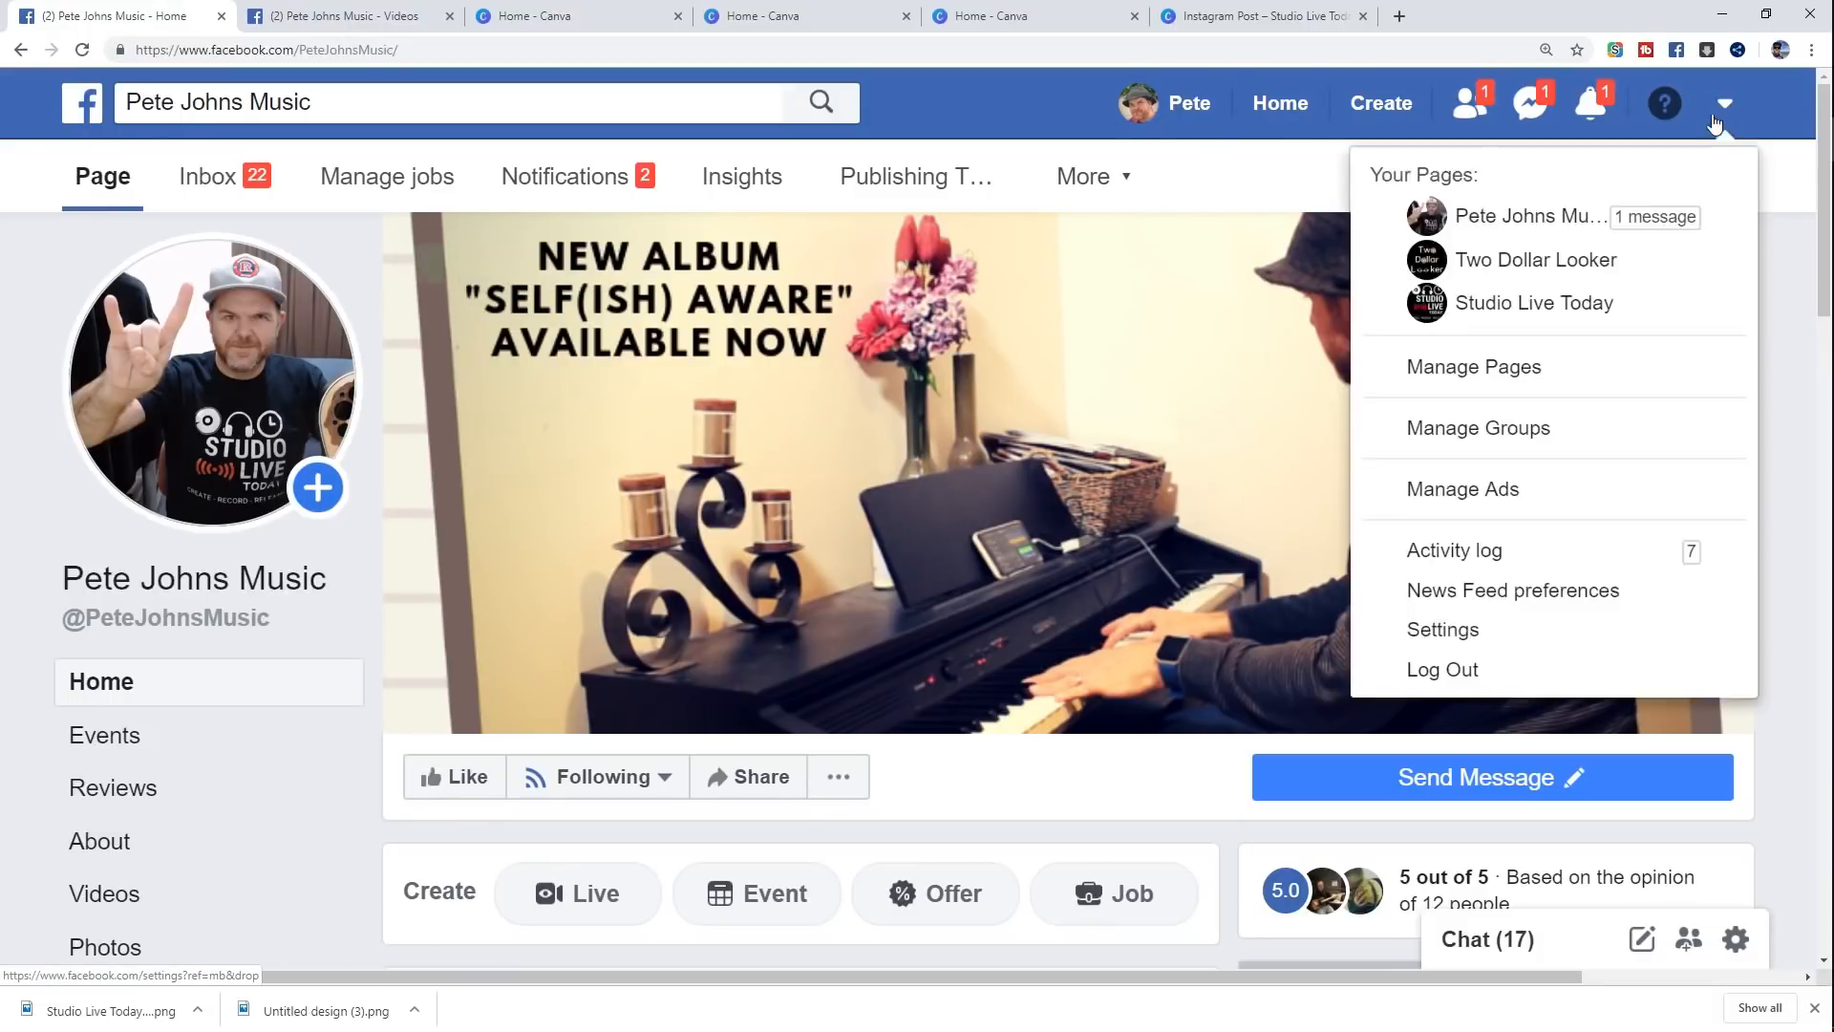
{"action": "left_click", "coordinate": [1544, 304]}
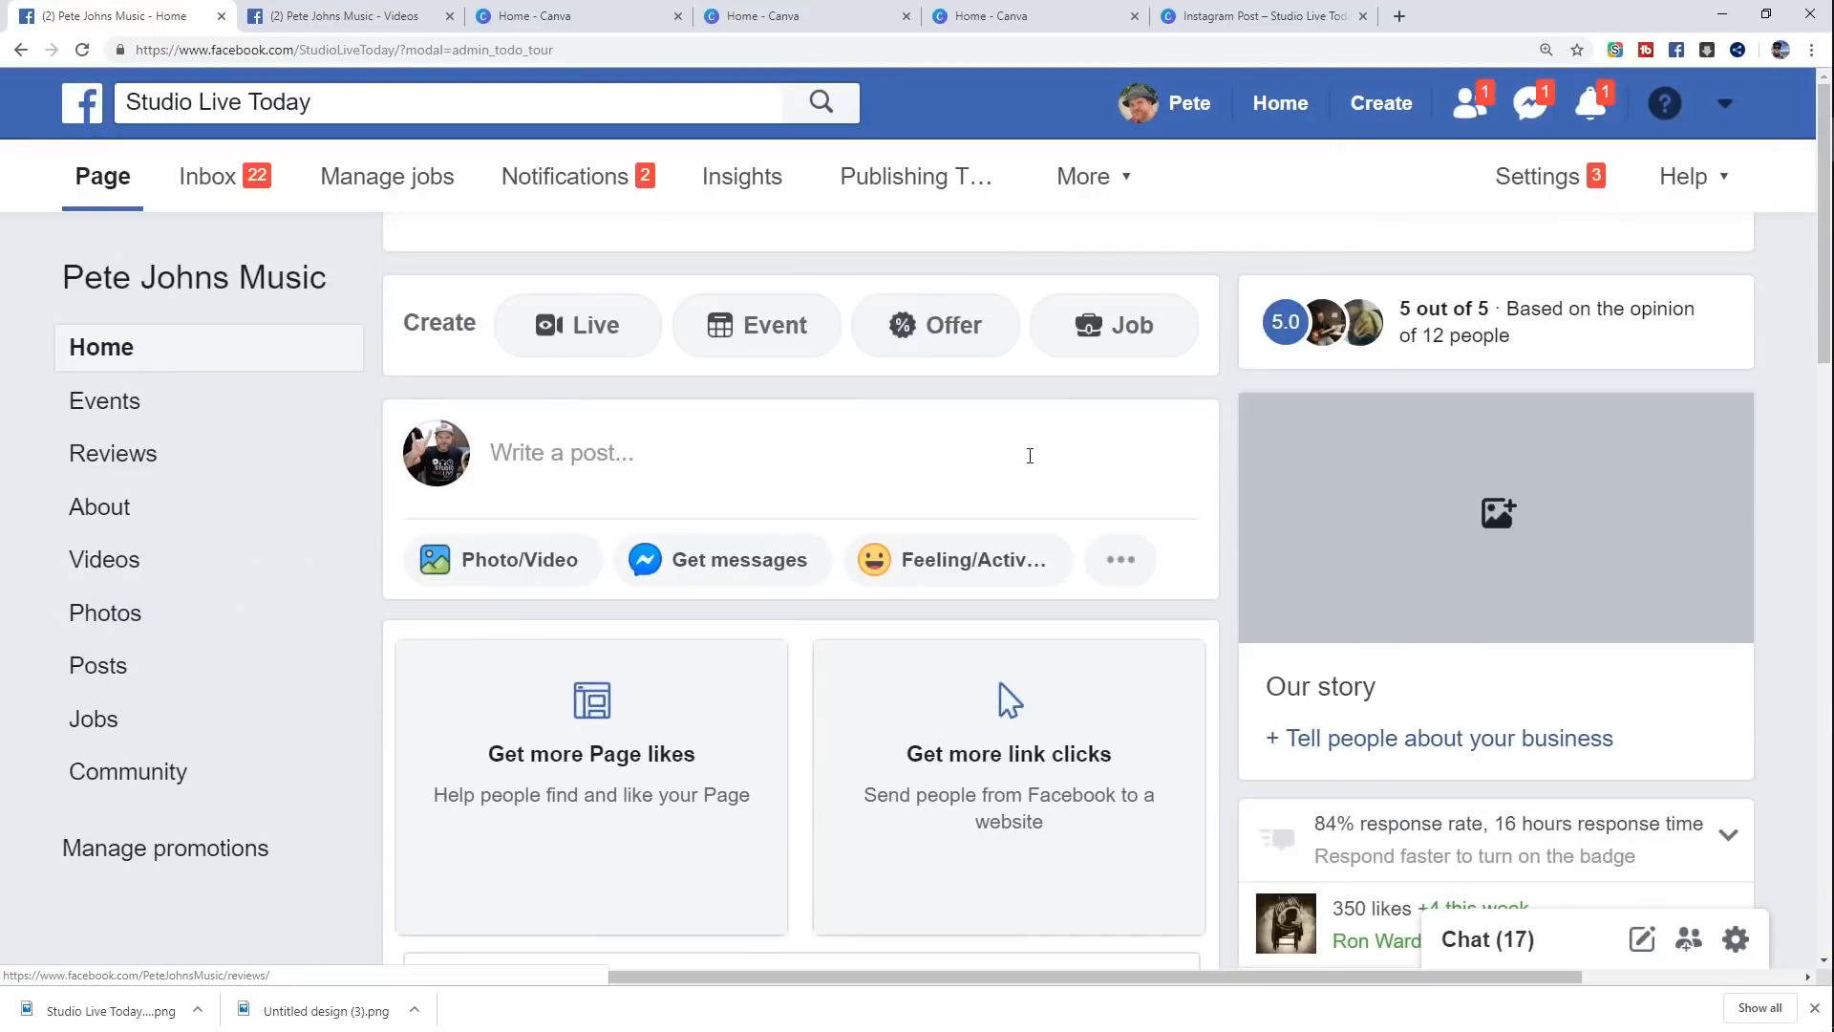